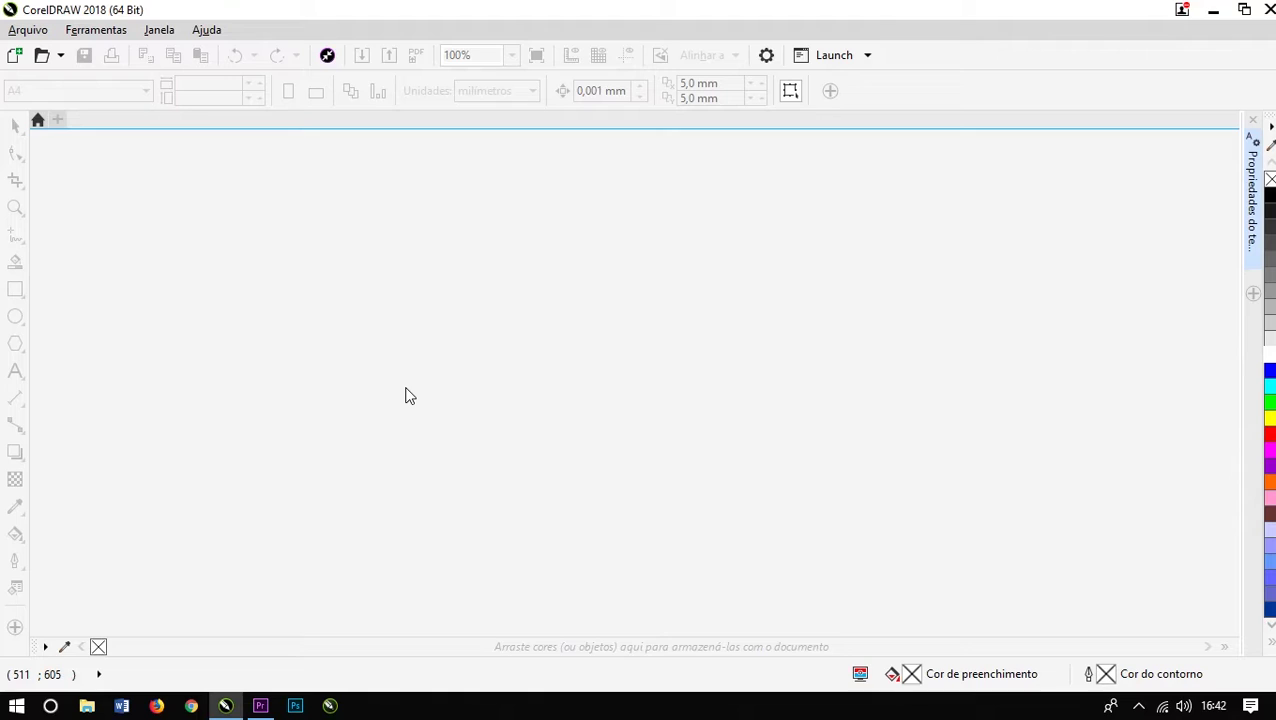
Step: Create a new document and enable snapping to document grid, baseline grid and guidelines
key("ctrl+n")
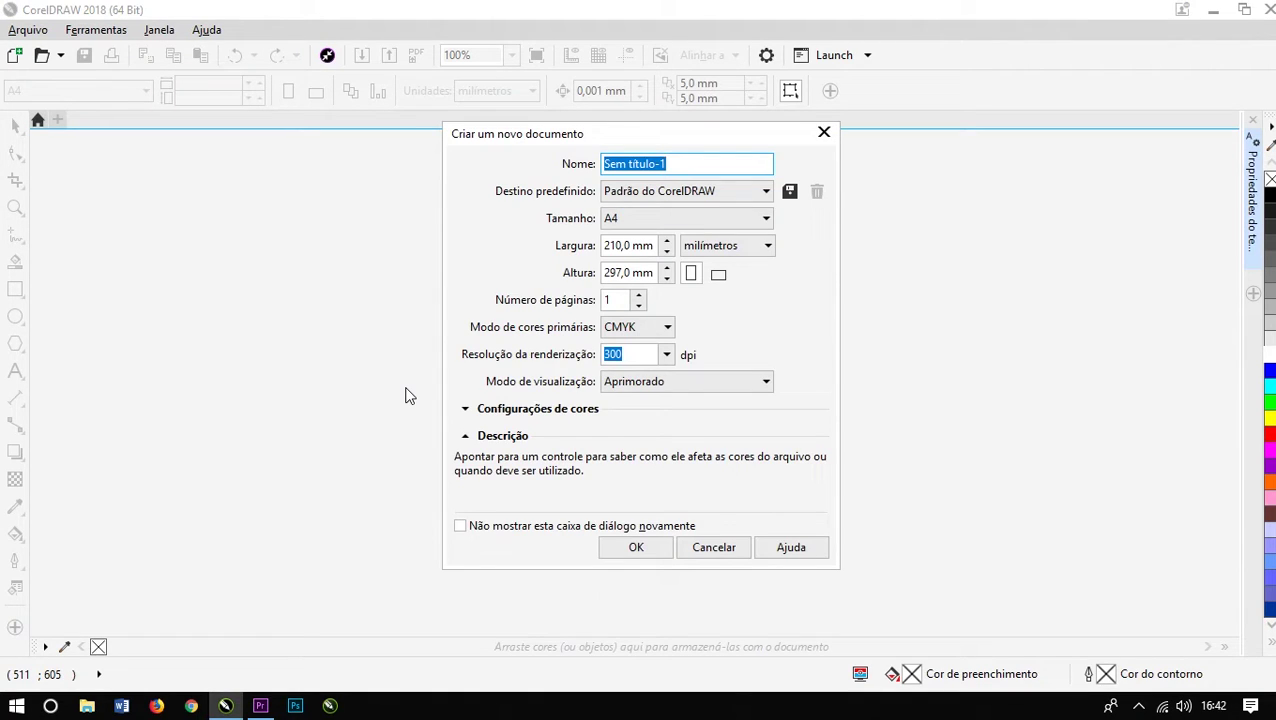
left_click(645, 548)
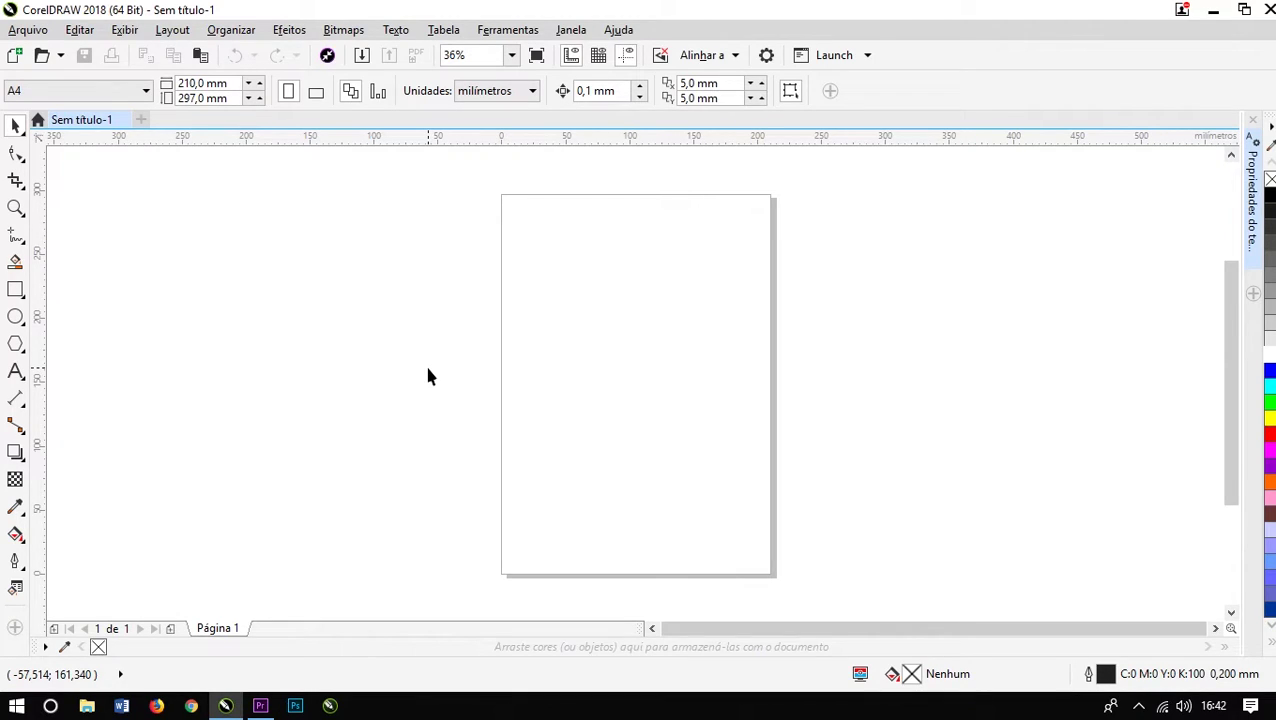
left_click(701, 57)
left_click(689, 102)
left_click(689, 120)
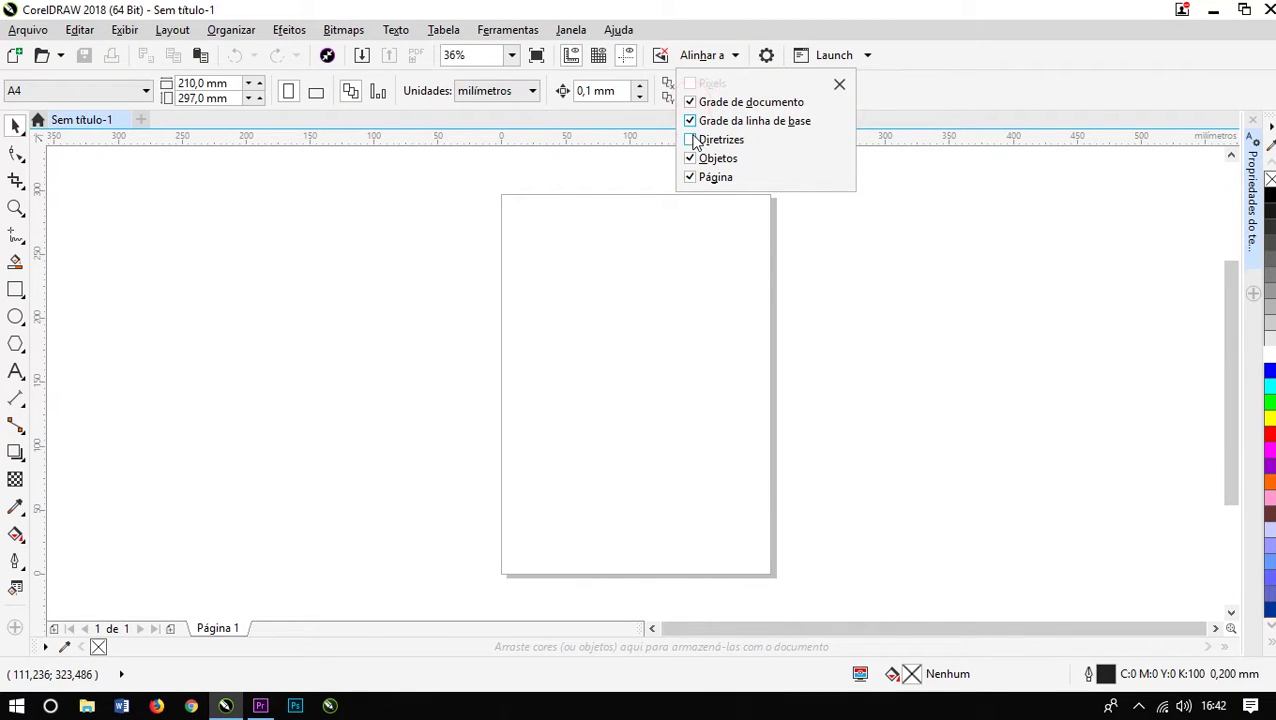
left_click(689, 139)
left_click(600, 185)
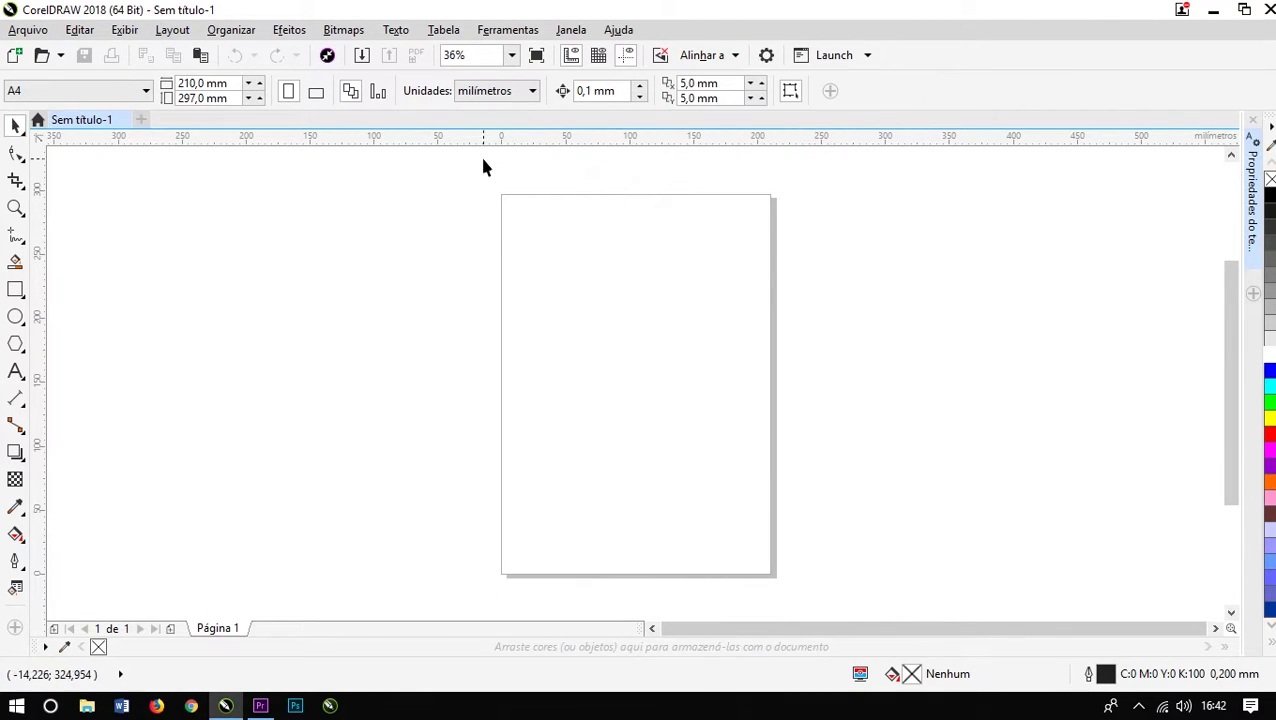
Step: Set the document units to pixels and the nudge distance to 40 px
left_click(488, 92)
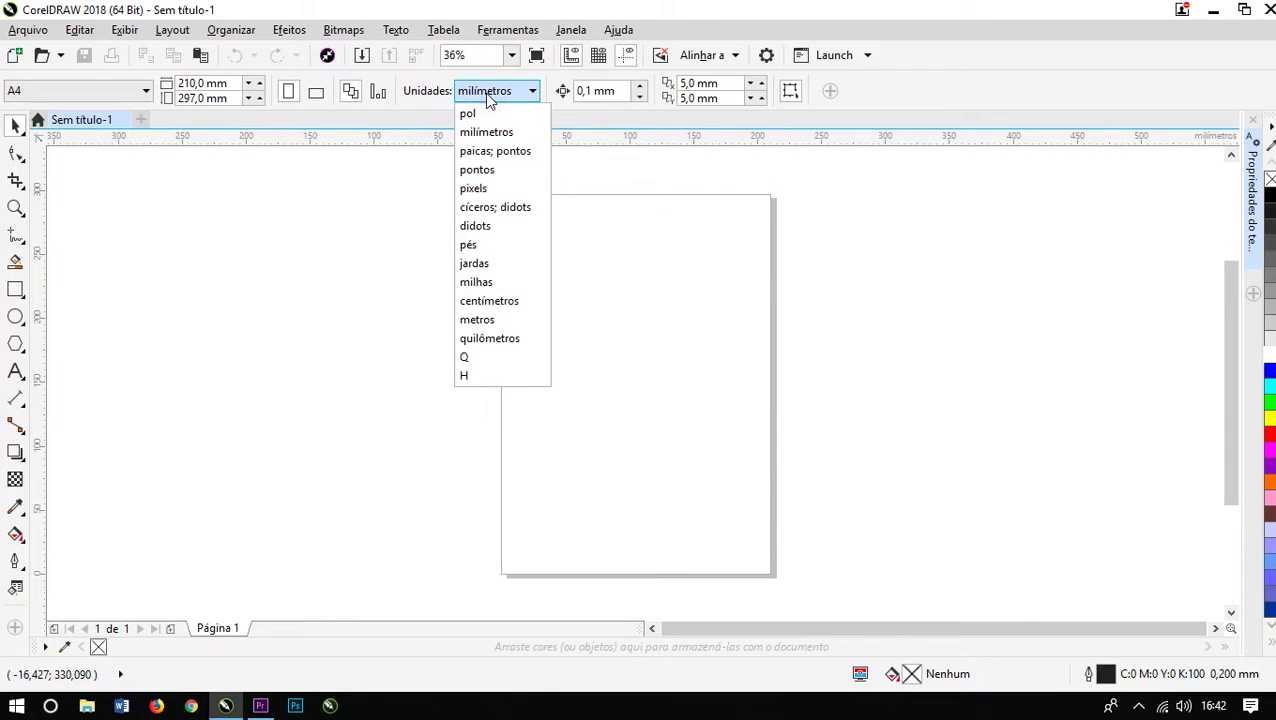
left_click(482, 188)
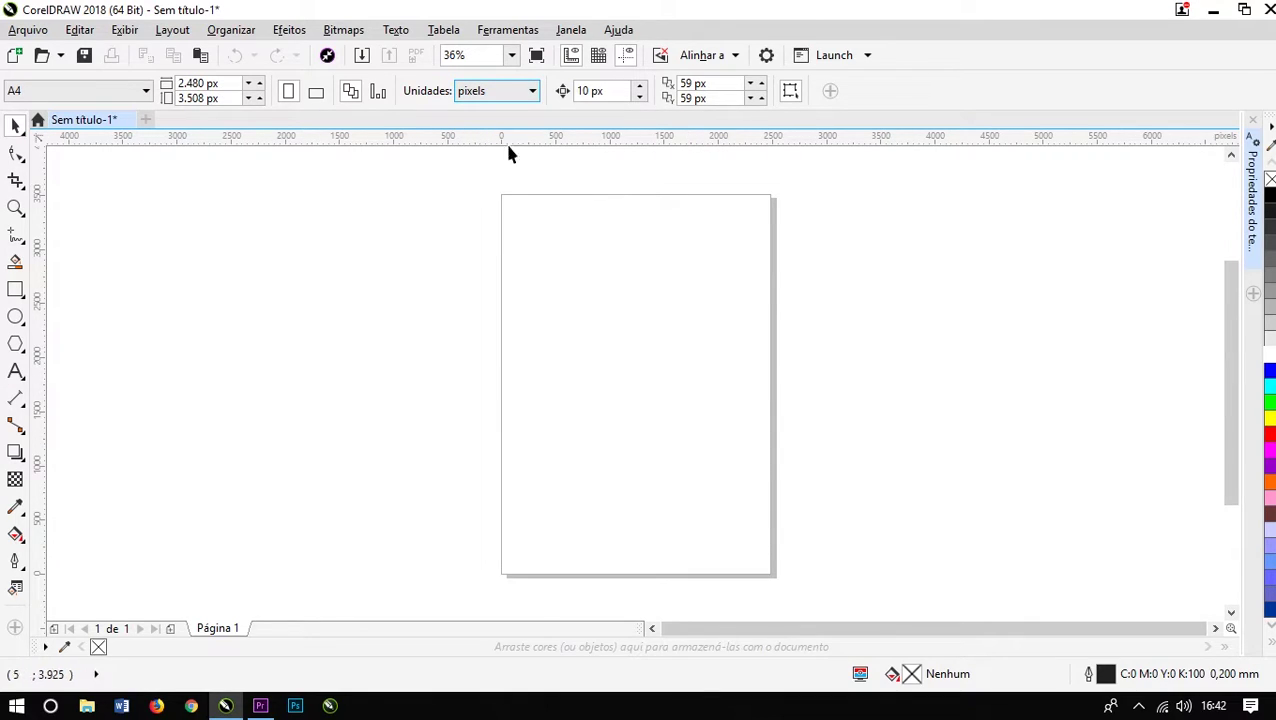
double_click(588, 93)
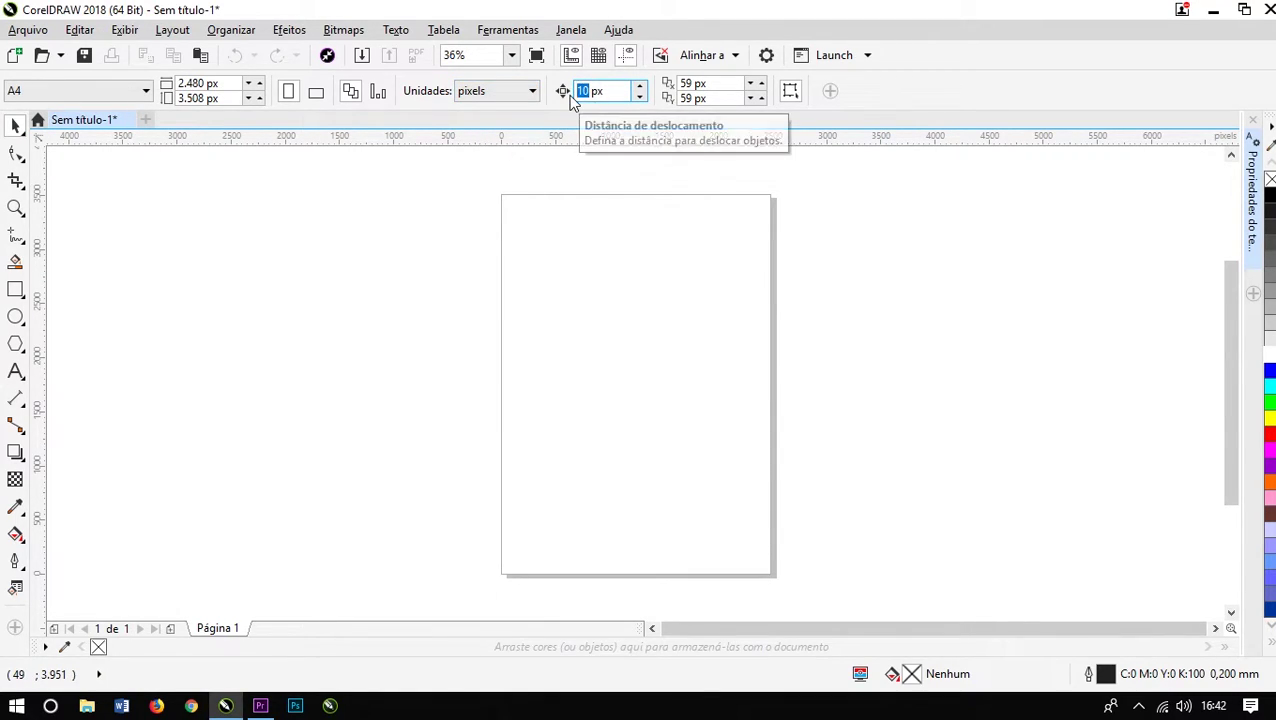
type("40")
key("Return")
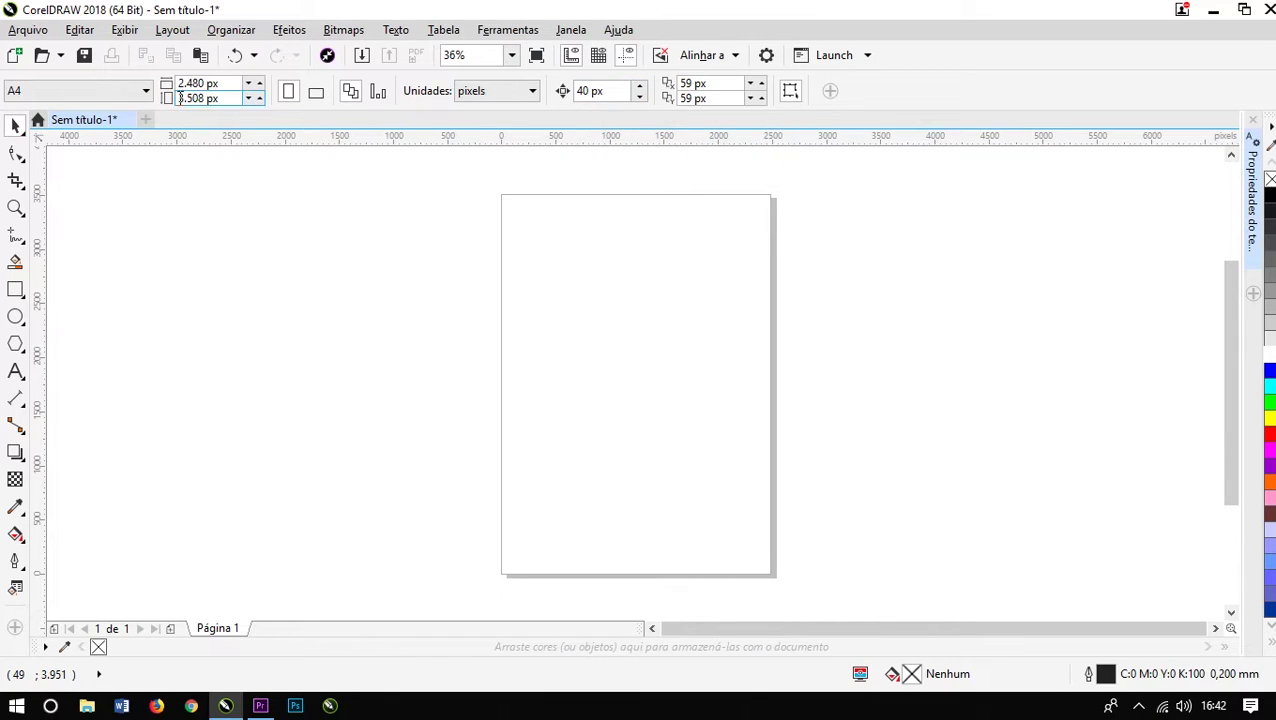
Step: Set the page width to 900 px and zoom to fit the page
double_click(236, 83)
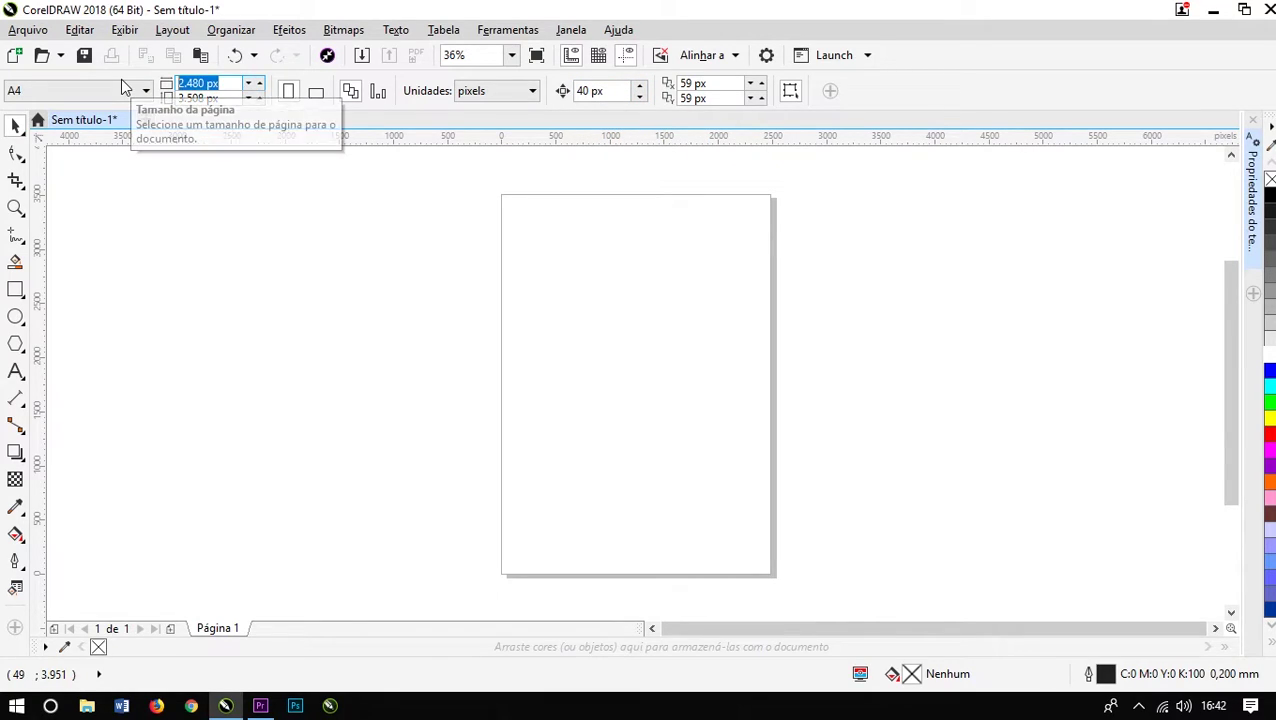
type("900")
key("Return")
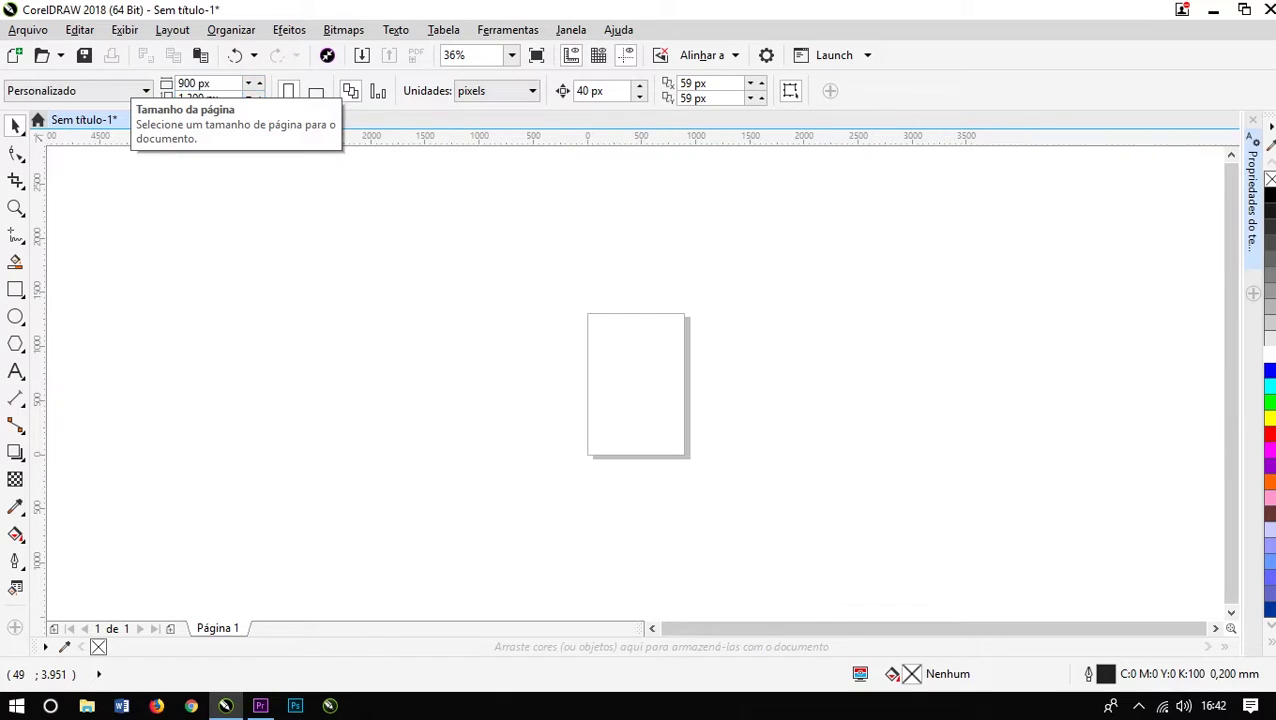
key("shift+F4")
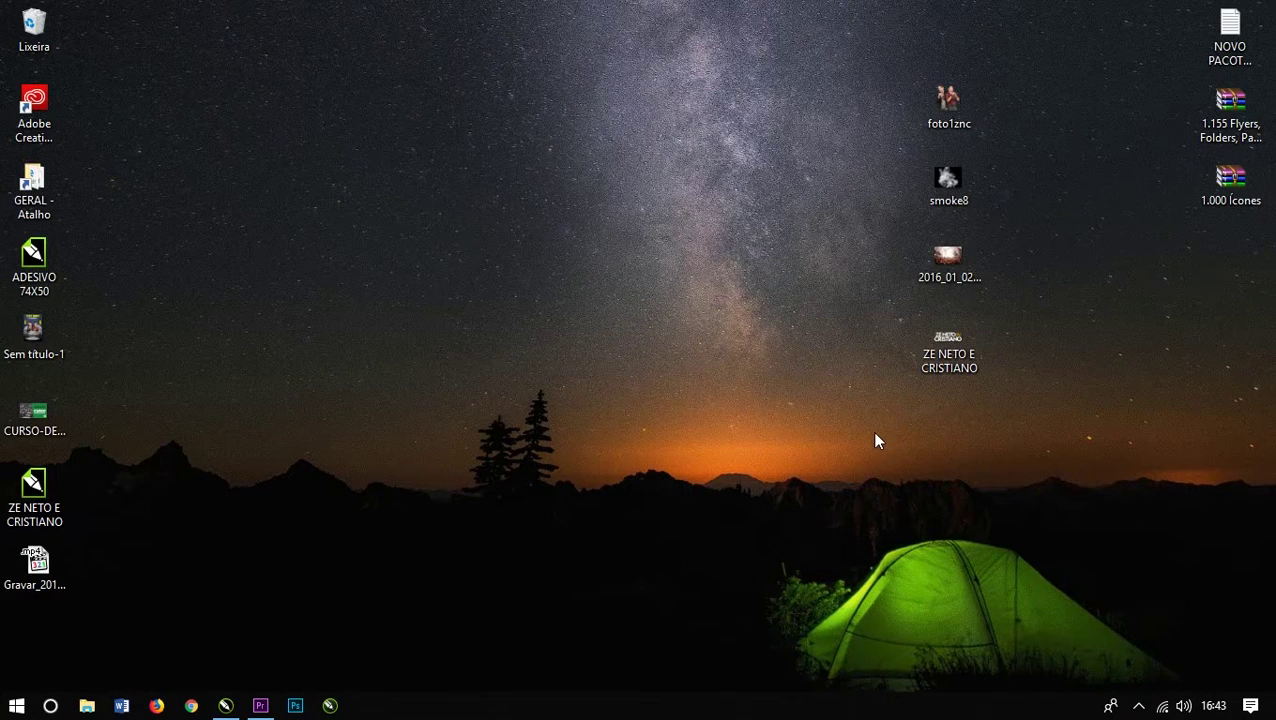
Step: Import the concert crowd photo, centre it, scale it to about 123% and move it to the page top
mouse_move(948, 258)
left_mouse_down()
mouse_move(240, 678)
mouse_move(335, 451)
left_mouse_up()
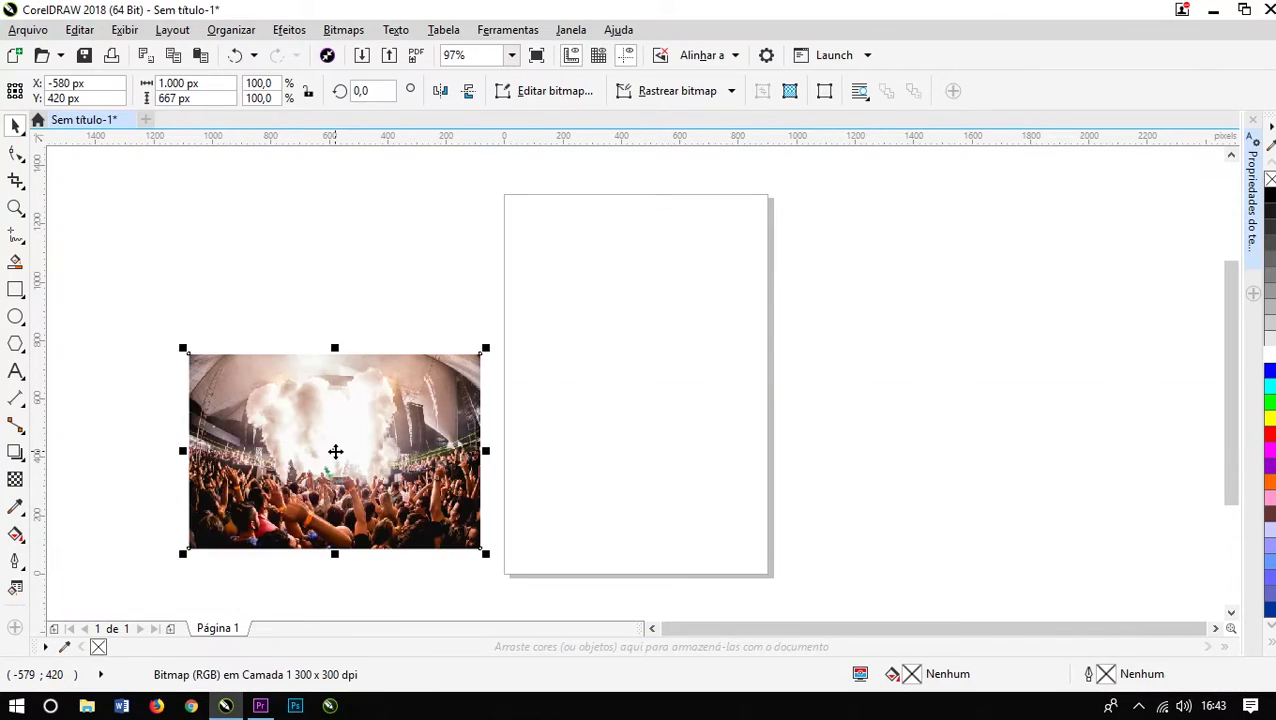
key("p")
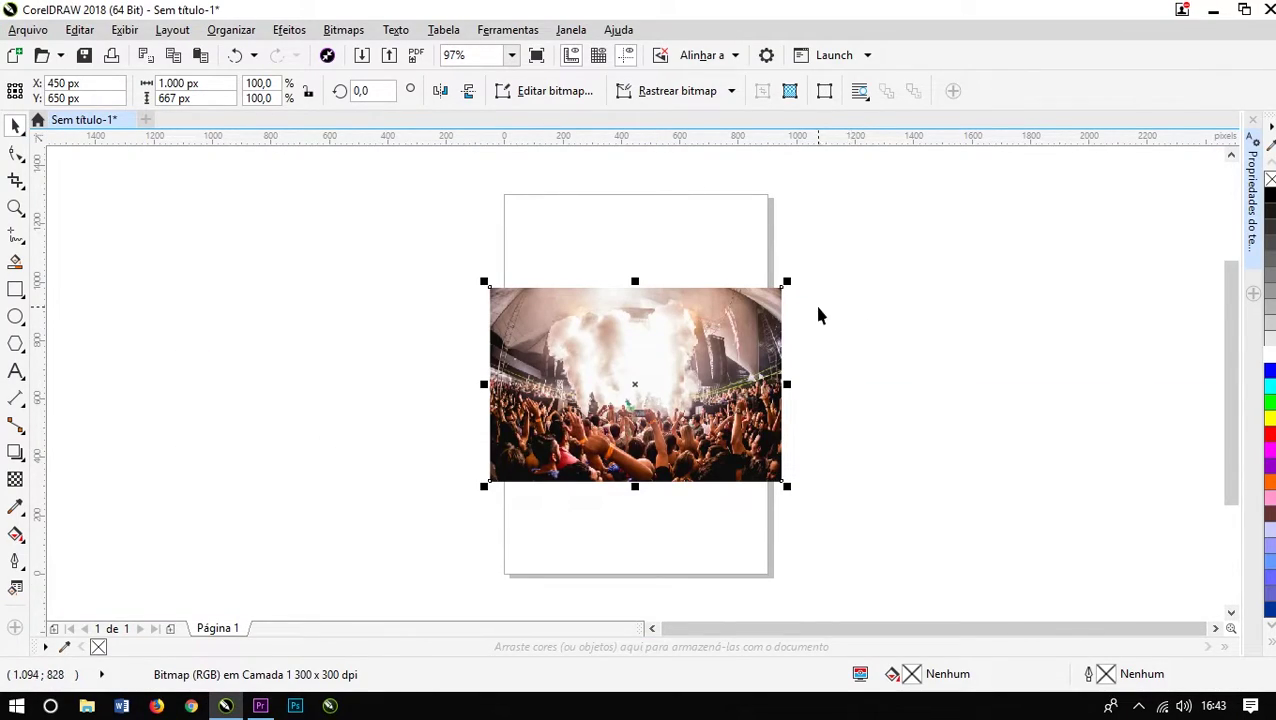
left_click_drag(790, 280, 838, 254)
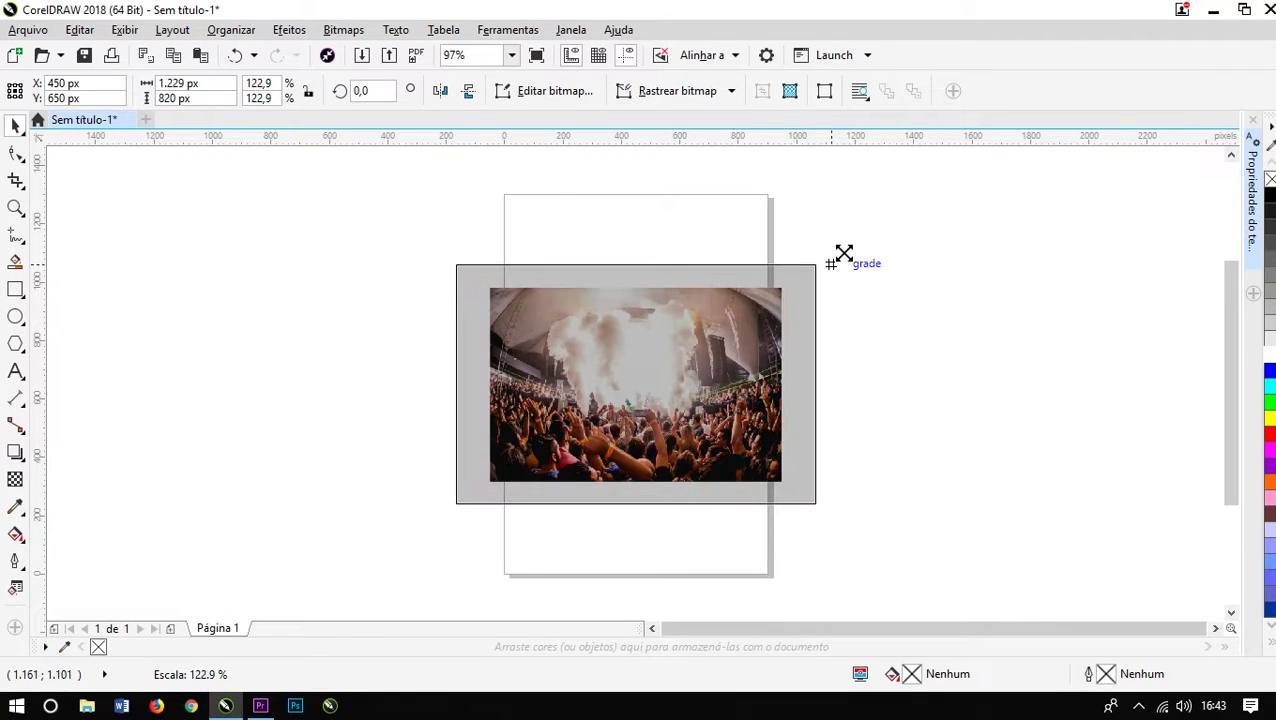
left_click_drag(700, 265, 686, 196)
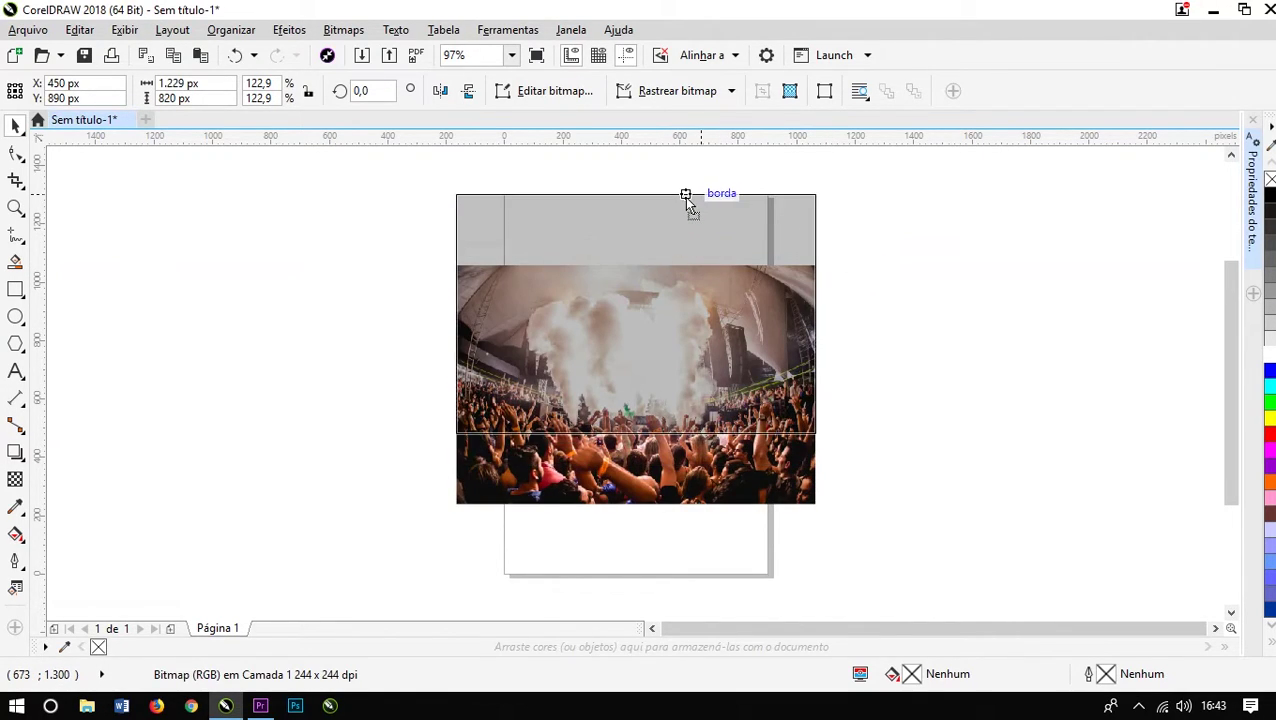
left_click(340, 30)
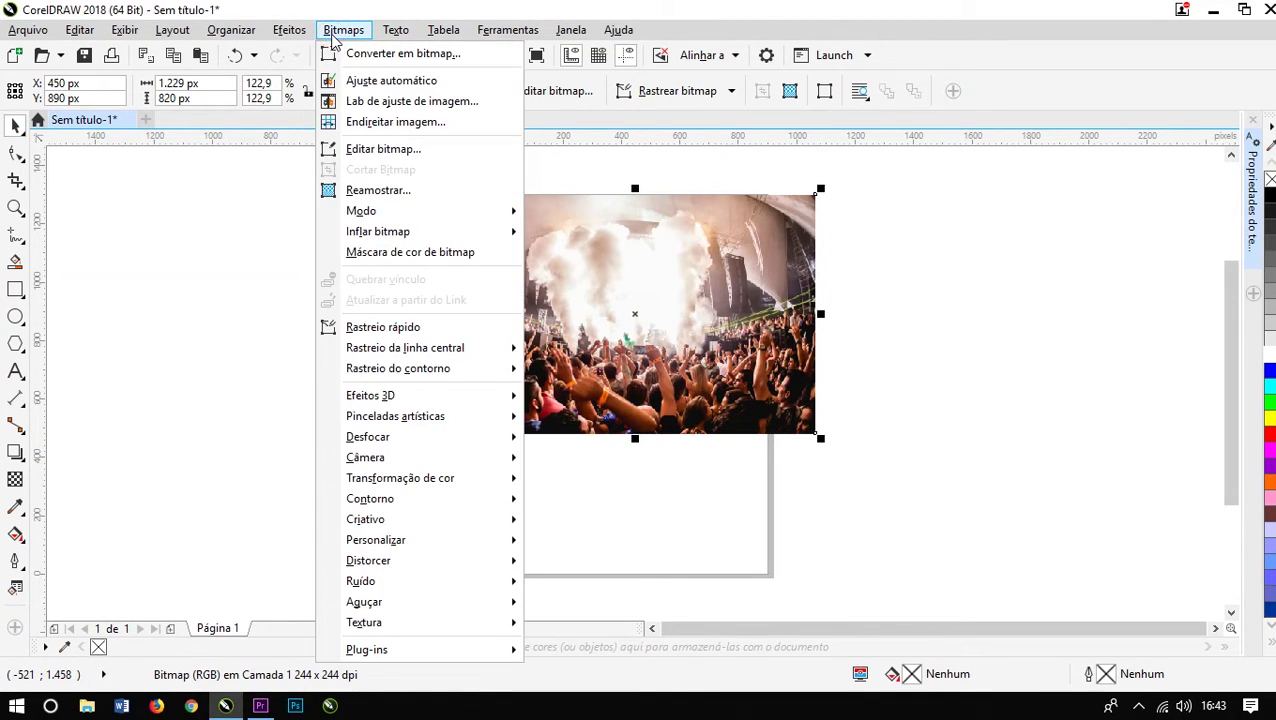
mouse_move(368, 437)
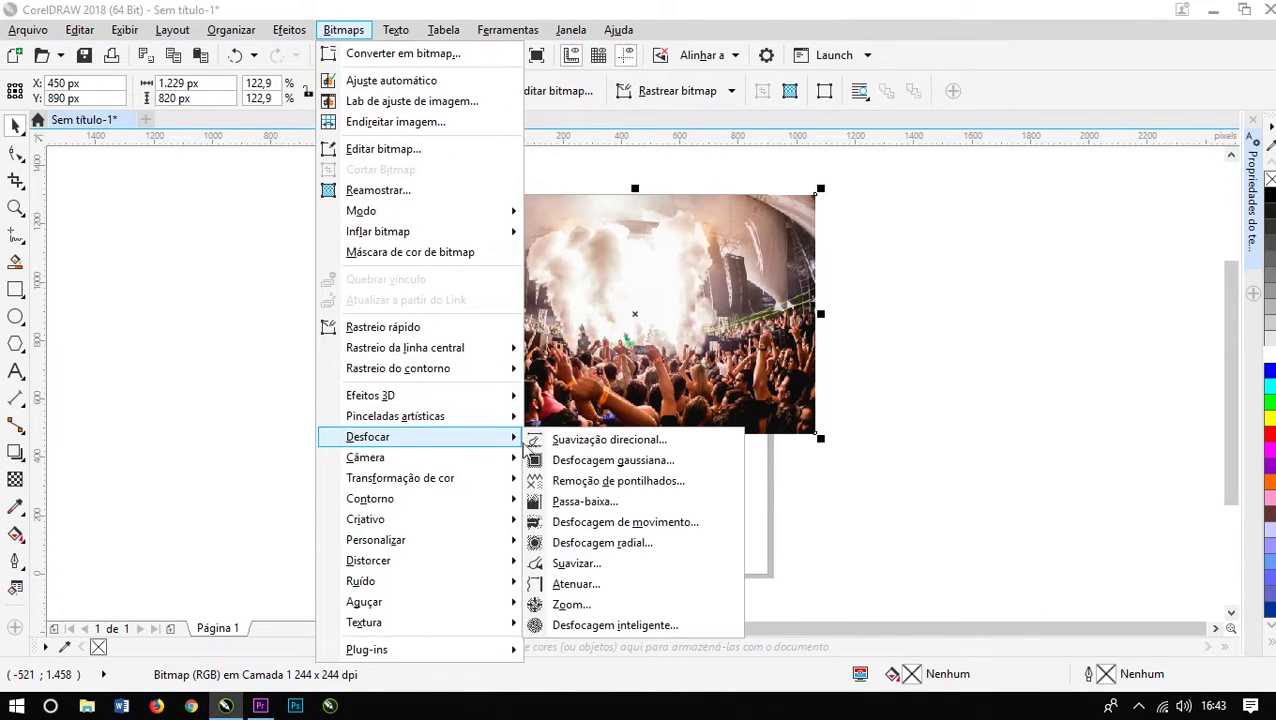
Step: Apply a 9 px Gaussian blur to the crowd photo and add a 900 × 1300 px page-sized rectangle
left_click(565, 458)
mouse_move(578, 283)
left_mouse_down()
mouse_move(955, 229)
mouse_move(925, 166)
left_mouse_up()
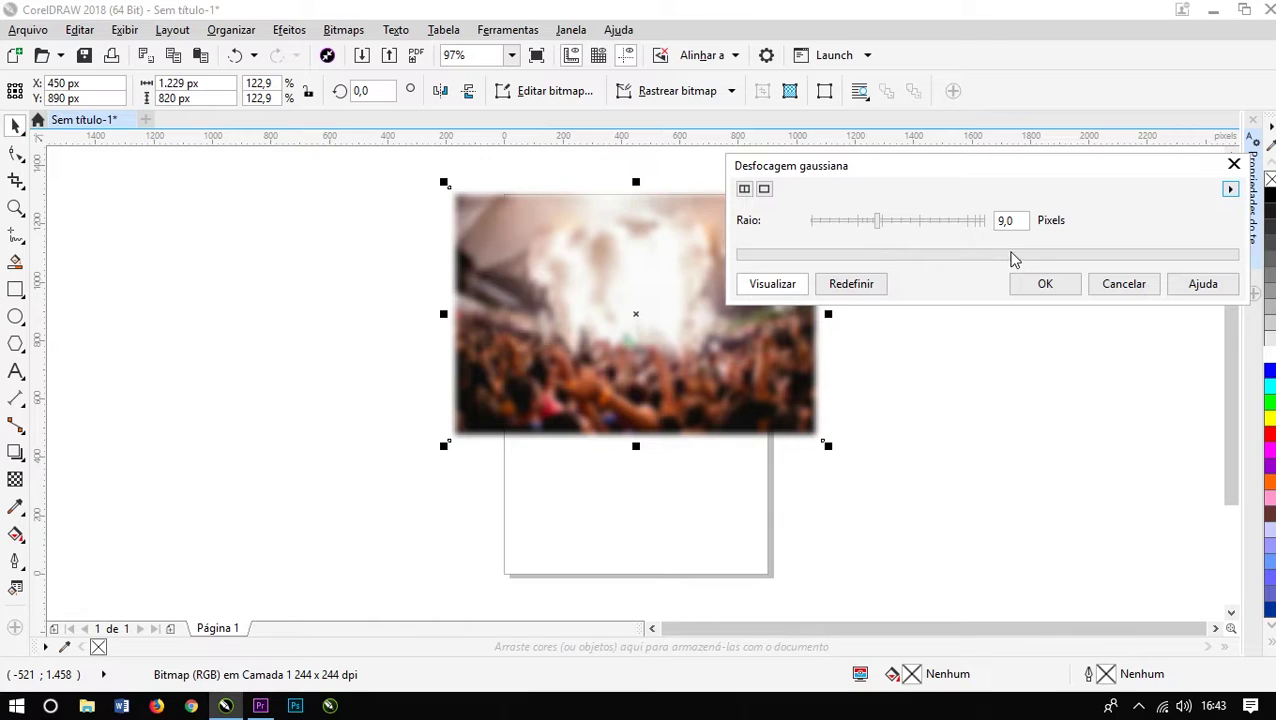
left_click(1040, 284)
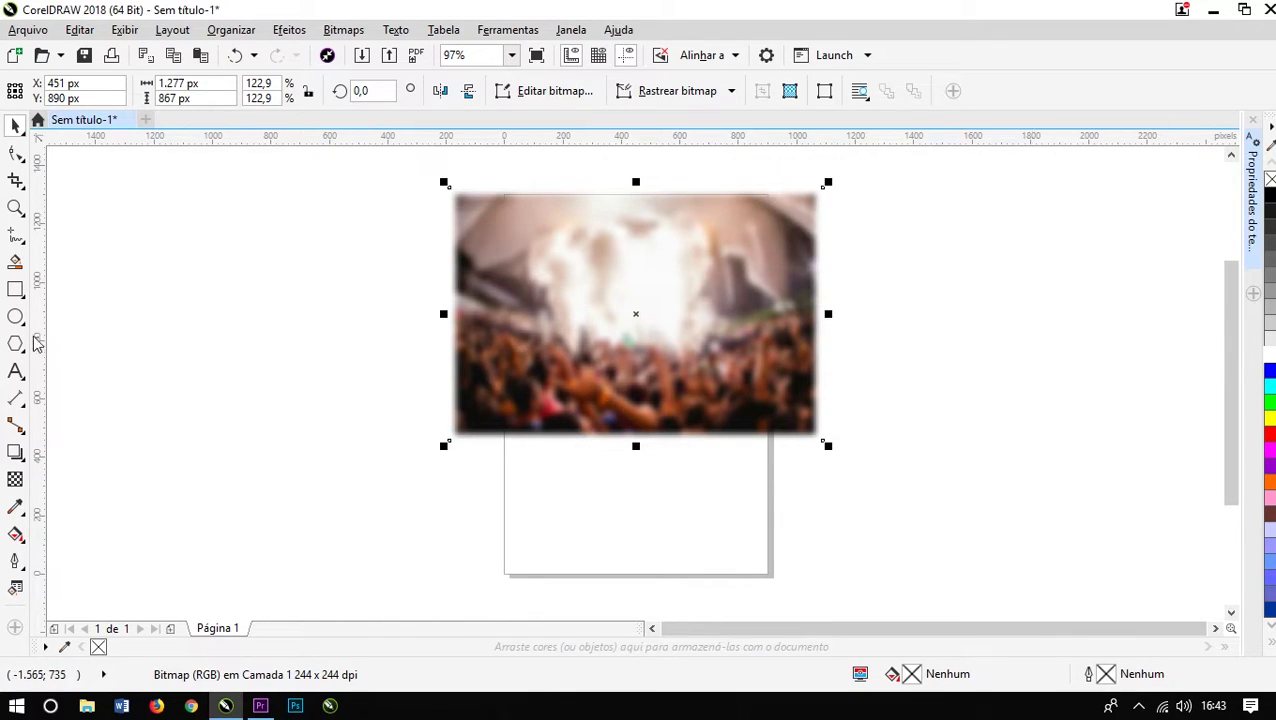
double_click(15, 293)
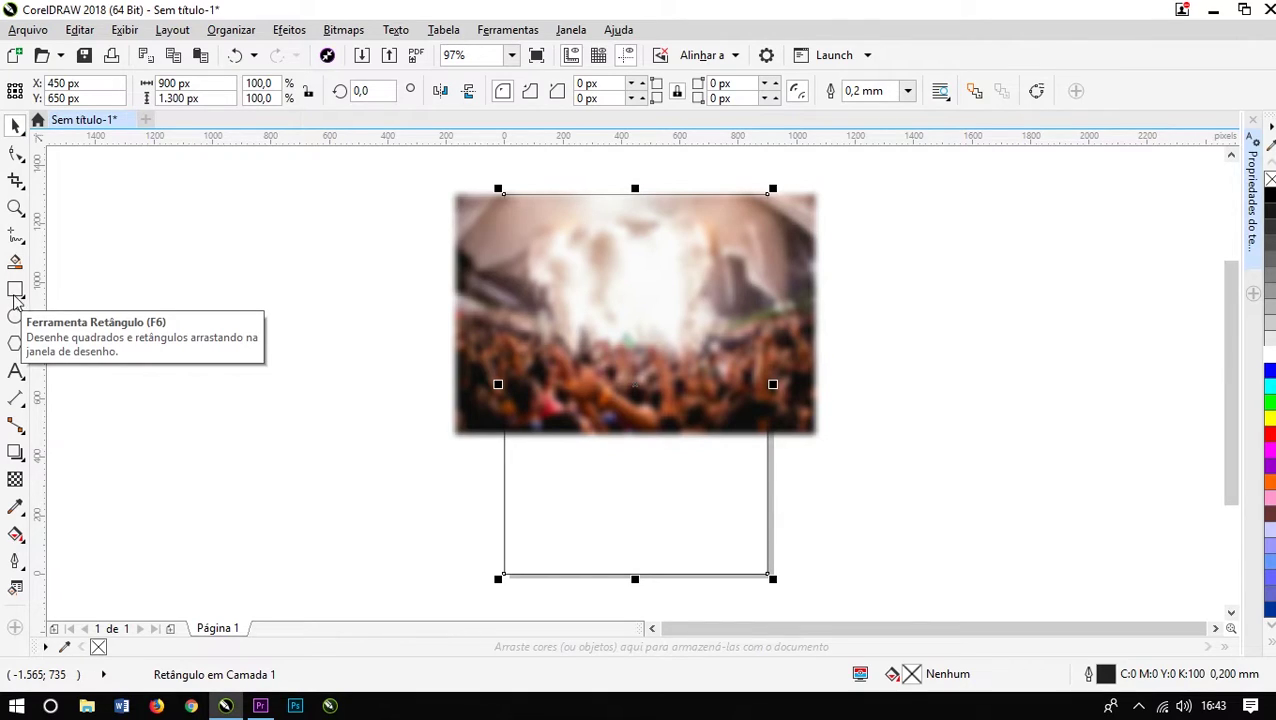
Step: Intersect the photo with the page rectangle and delete the original full-size photo
left_click(469, 237, "shift")
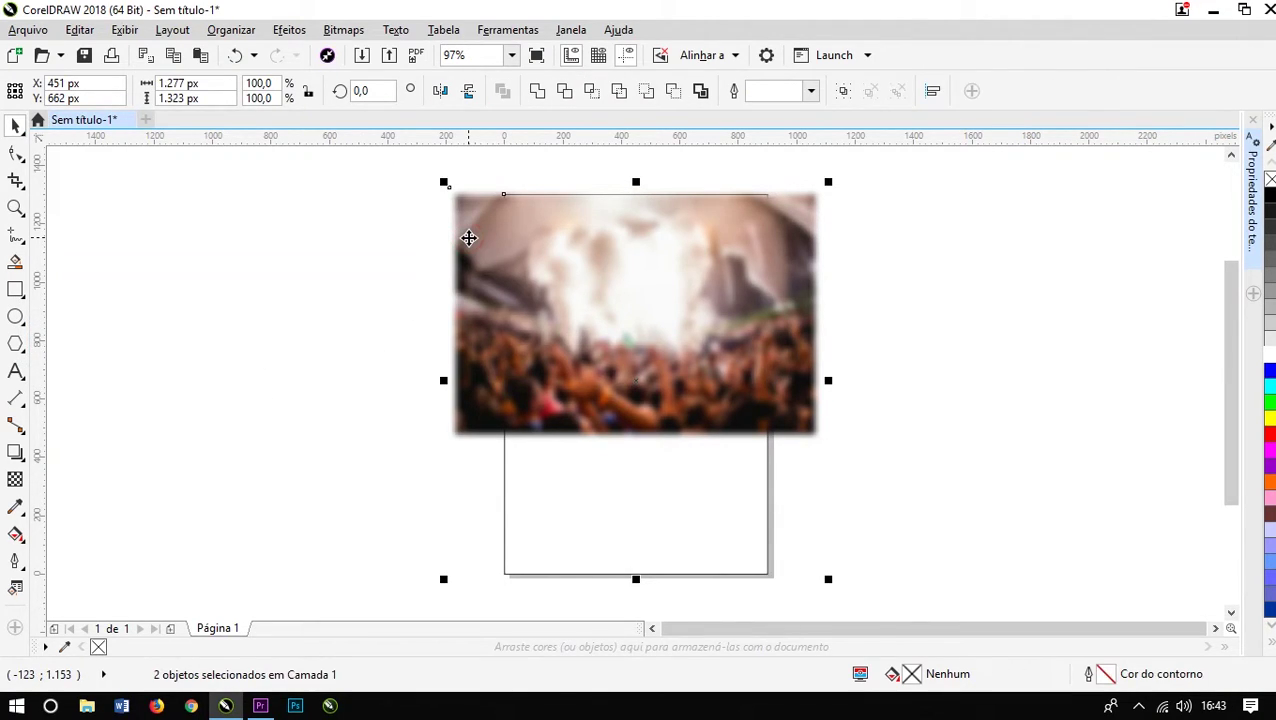
left_click(592, 91)
left_click_drag(462, 222, 832, 255)
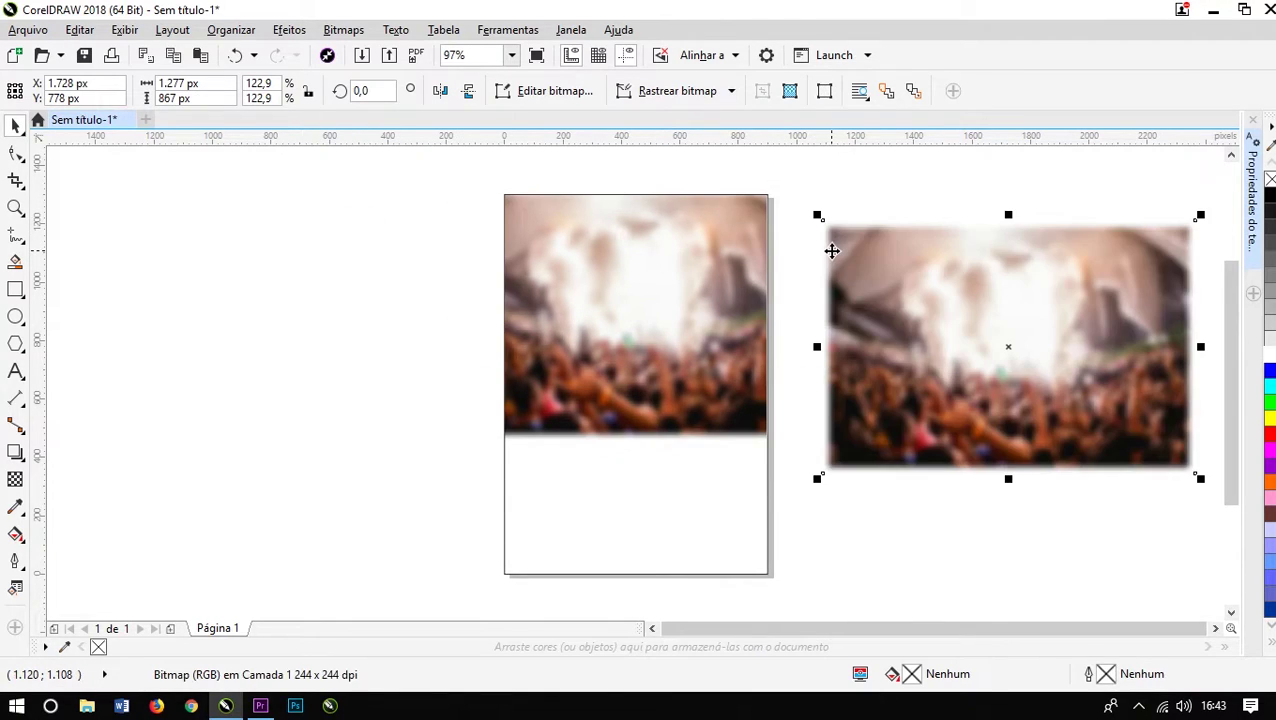
key("Delete")
Step: Fill the page rectangle dark blue #003399 and remove its outline
left_click(607, 485)
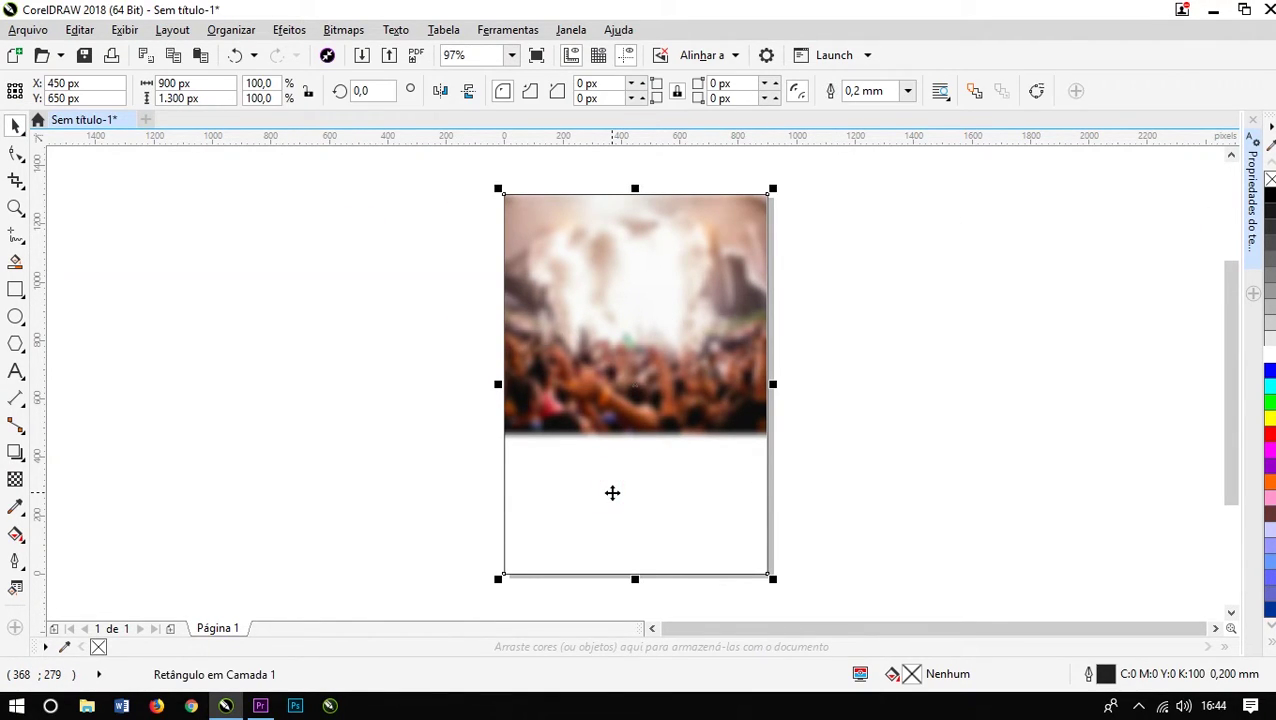
left_click(1269, 198)
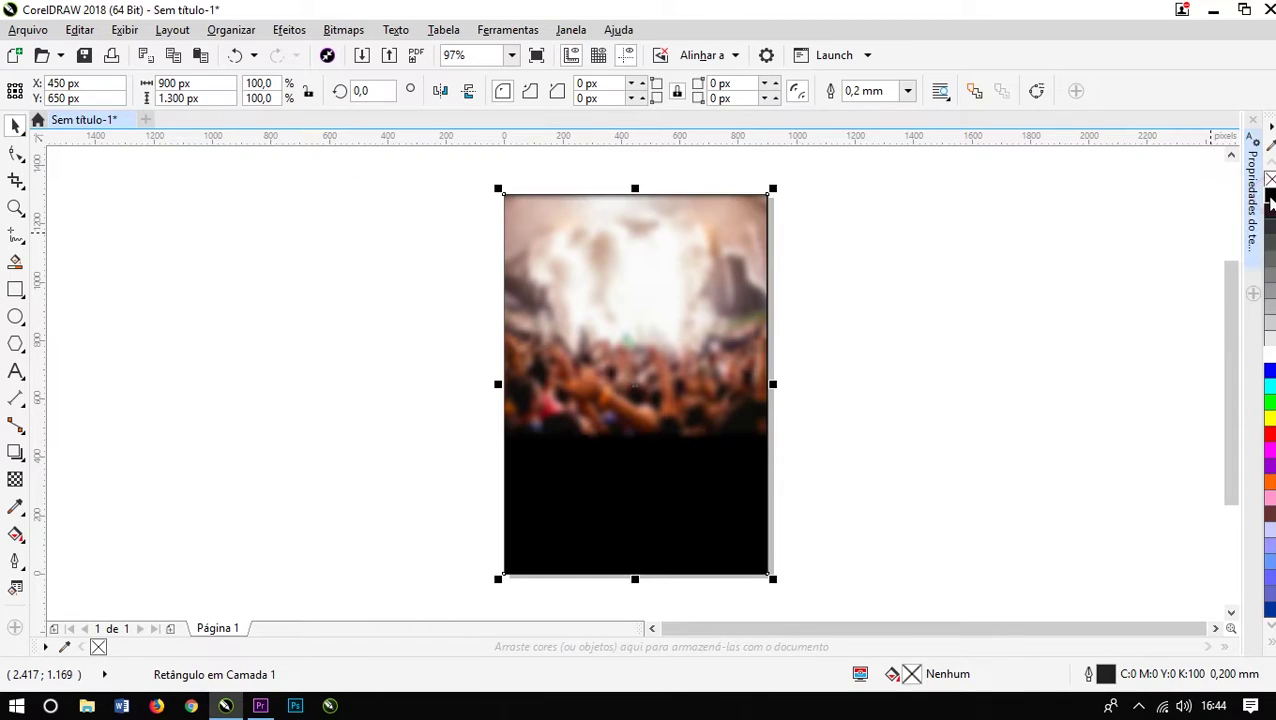
left_click(1270, 645)
left_click(1205, 600)
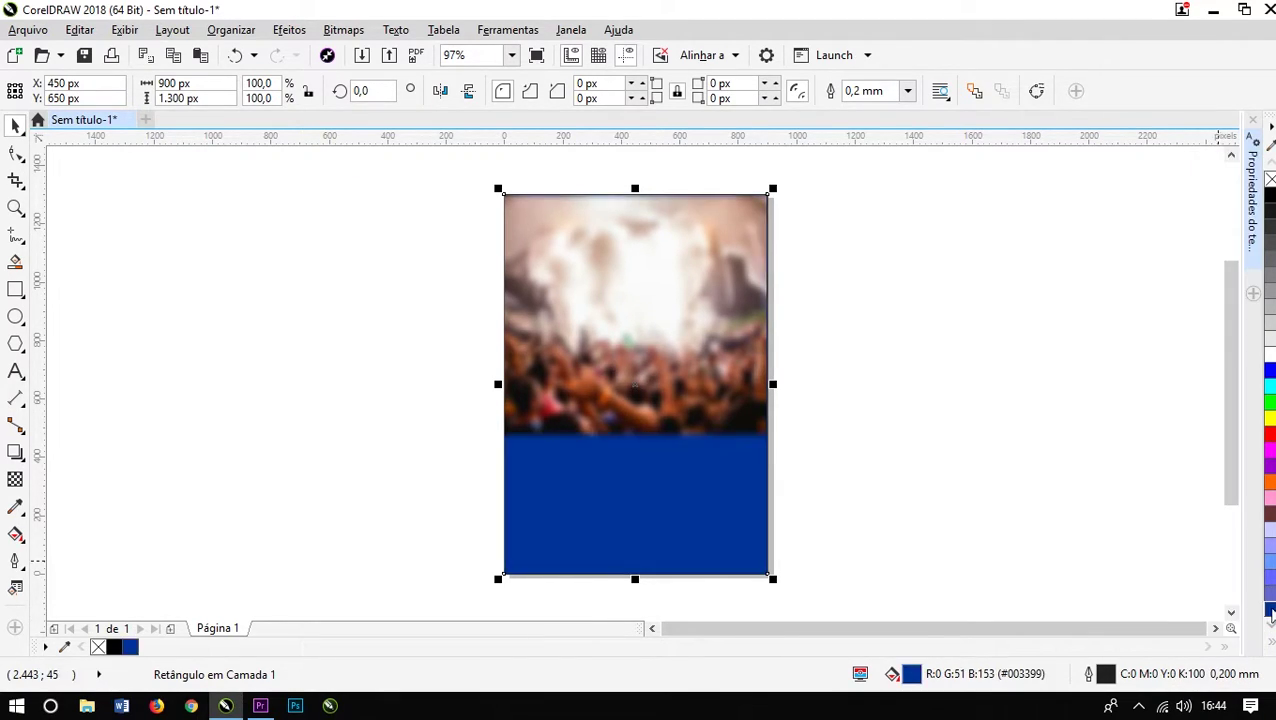
right_click(1269, 179)
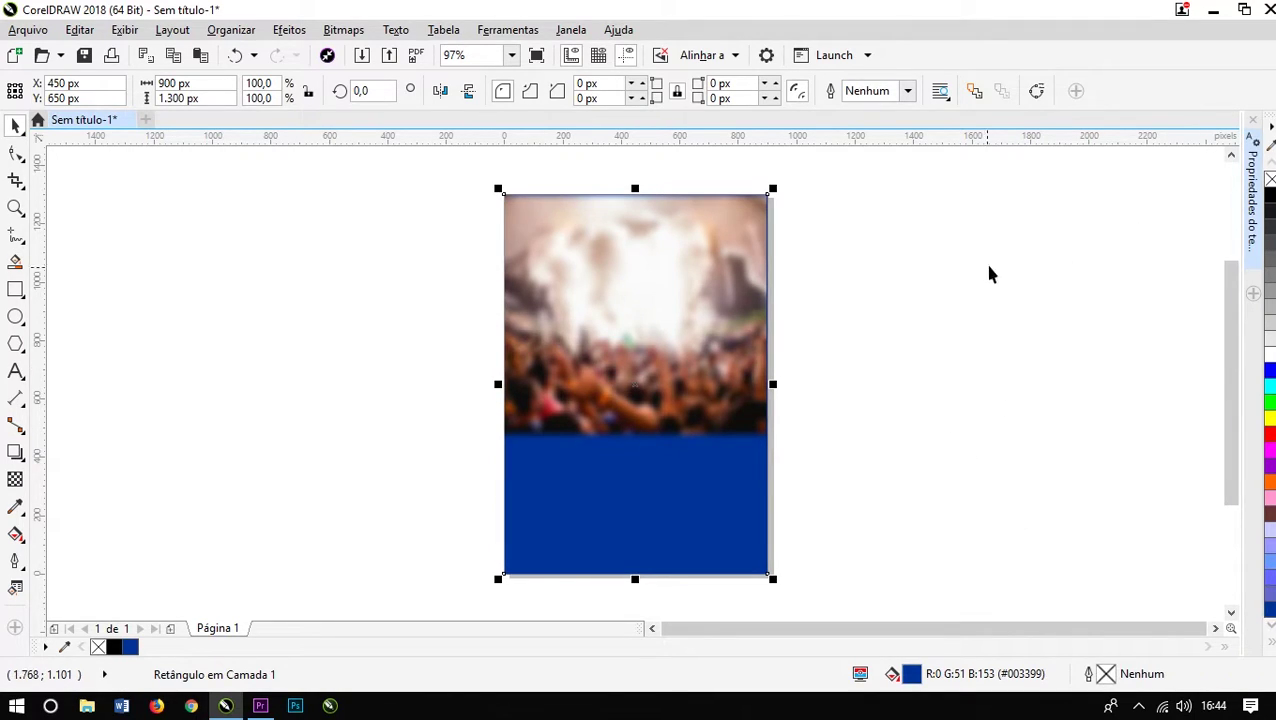
left_click(972, 285)
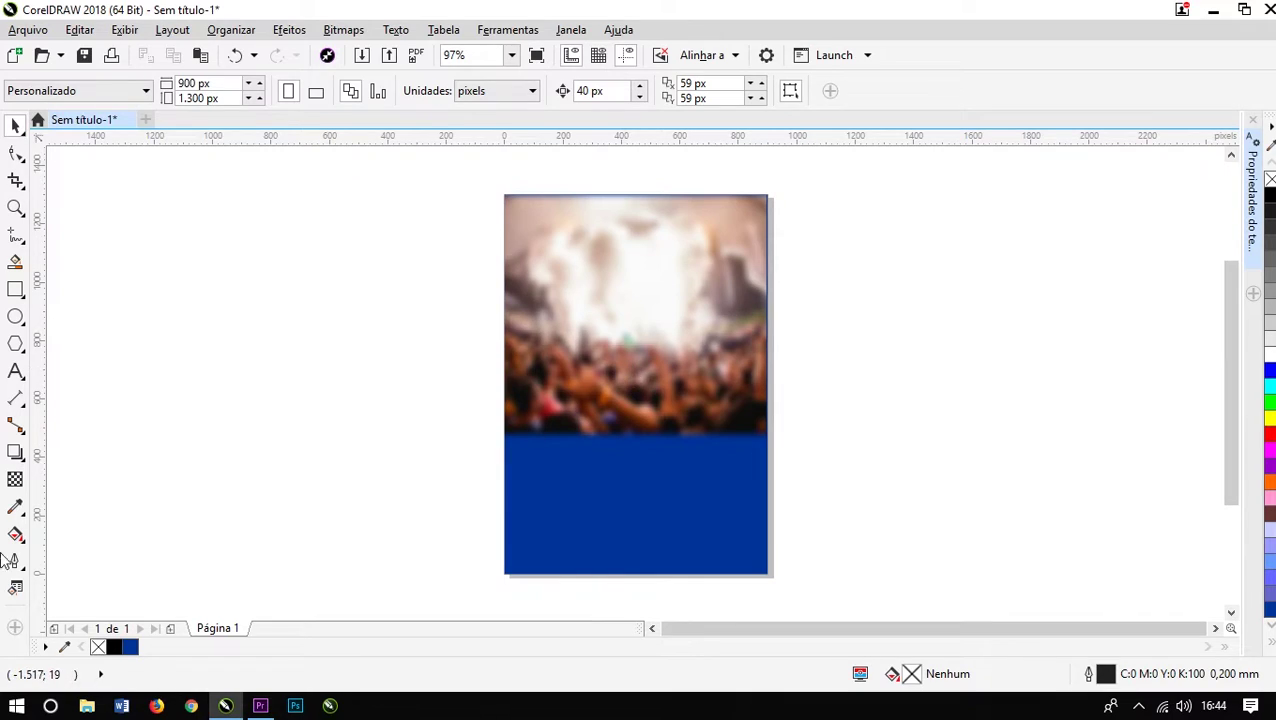
Step: Fade the photo's lower part with a transparency gradient and fill the background rectangle black
left_click(15, 481)
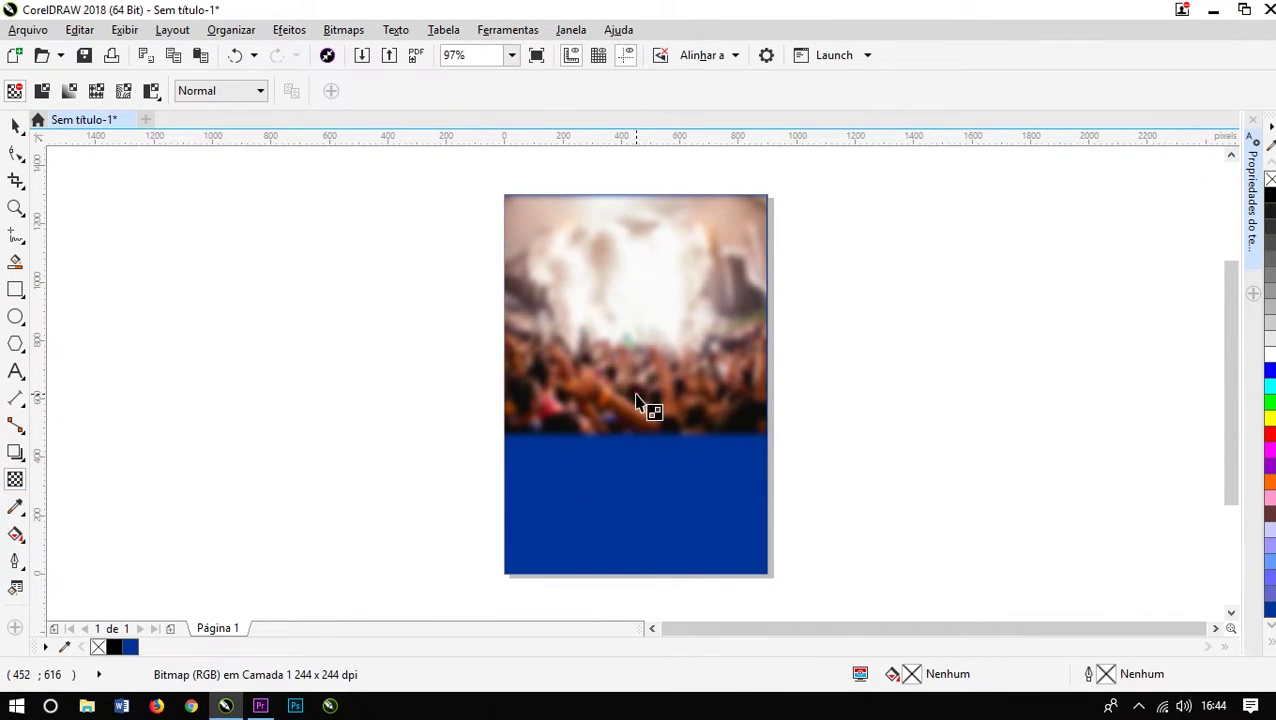
mouse_move(640, 393)
left_mouse_down()
mouse_move(639, 461)
mouse_move(641, 383)
left_mouse_up()
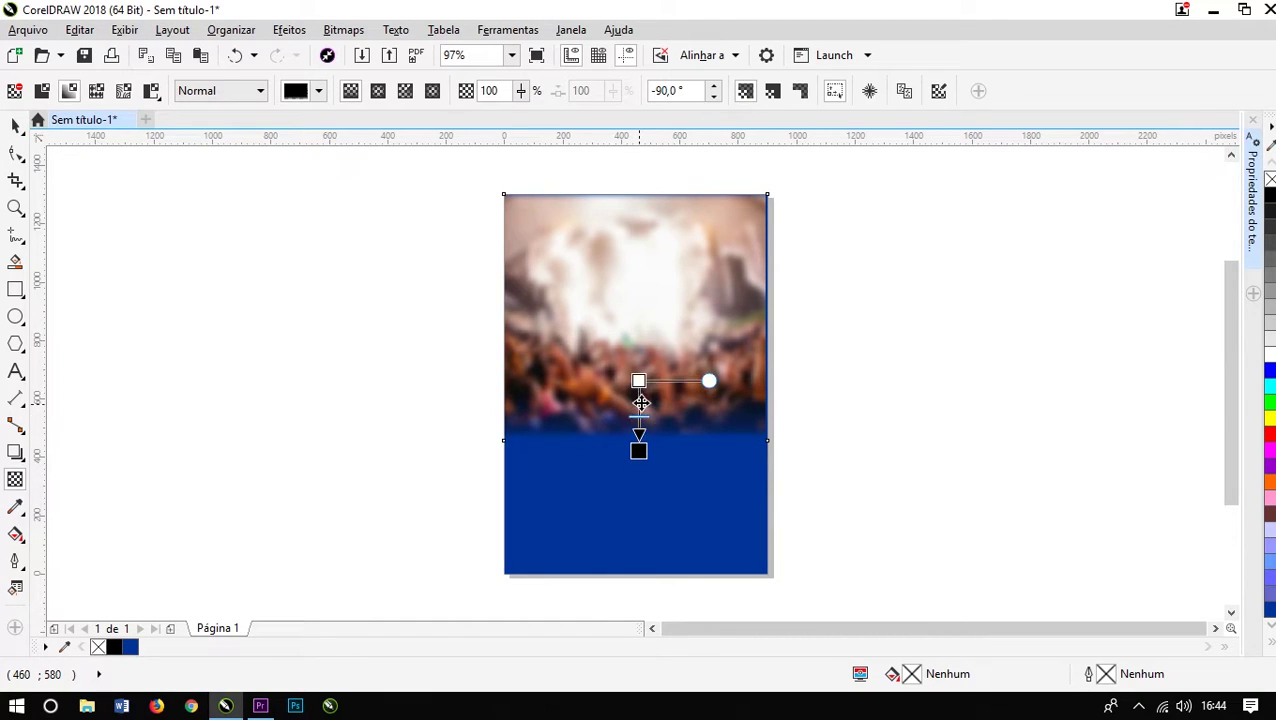
scroll(638, 418, "up", 2)
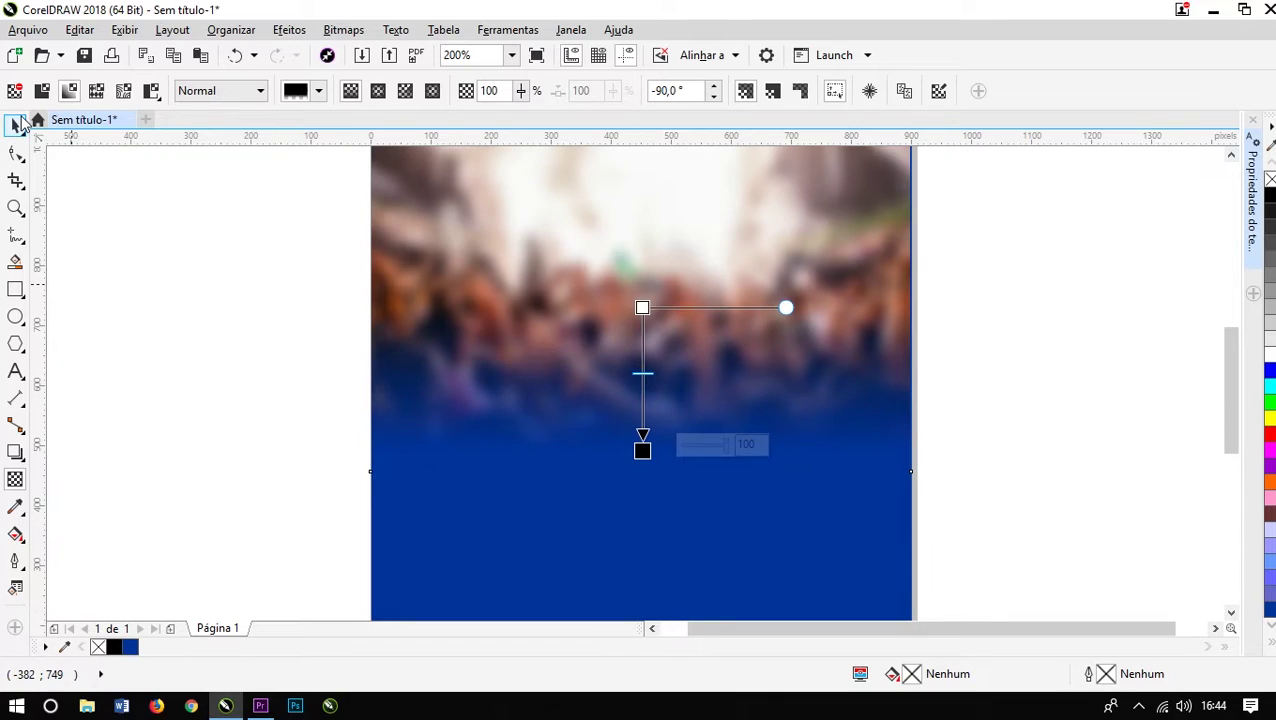
left_click(18, 122)
scroll(534, 510, "down", 1)
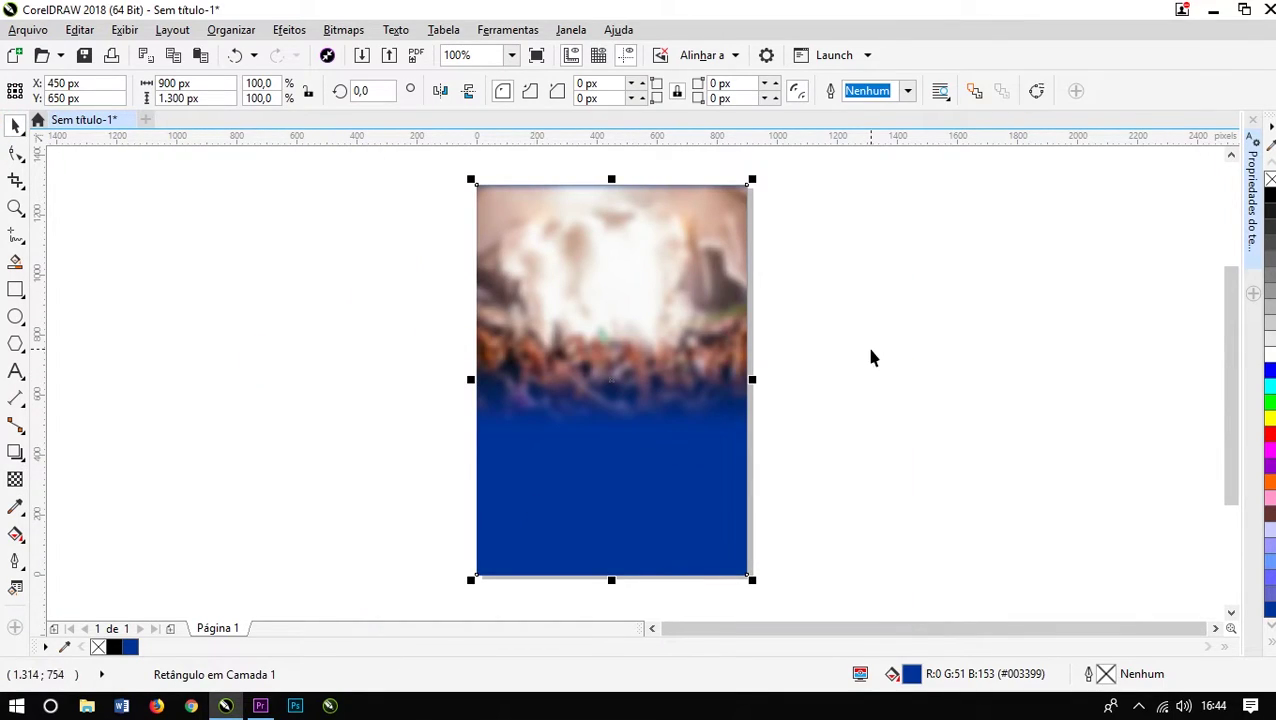
left_click(800, 490)
left_click(692, 557)
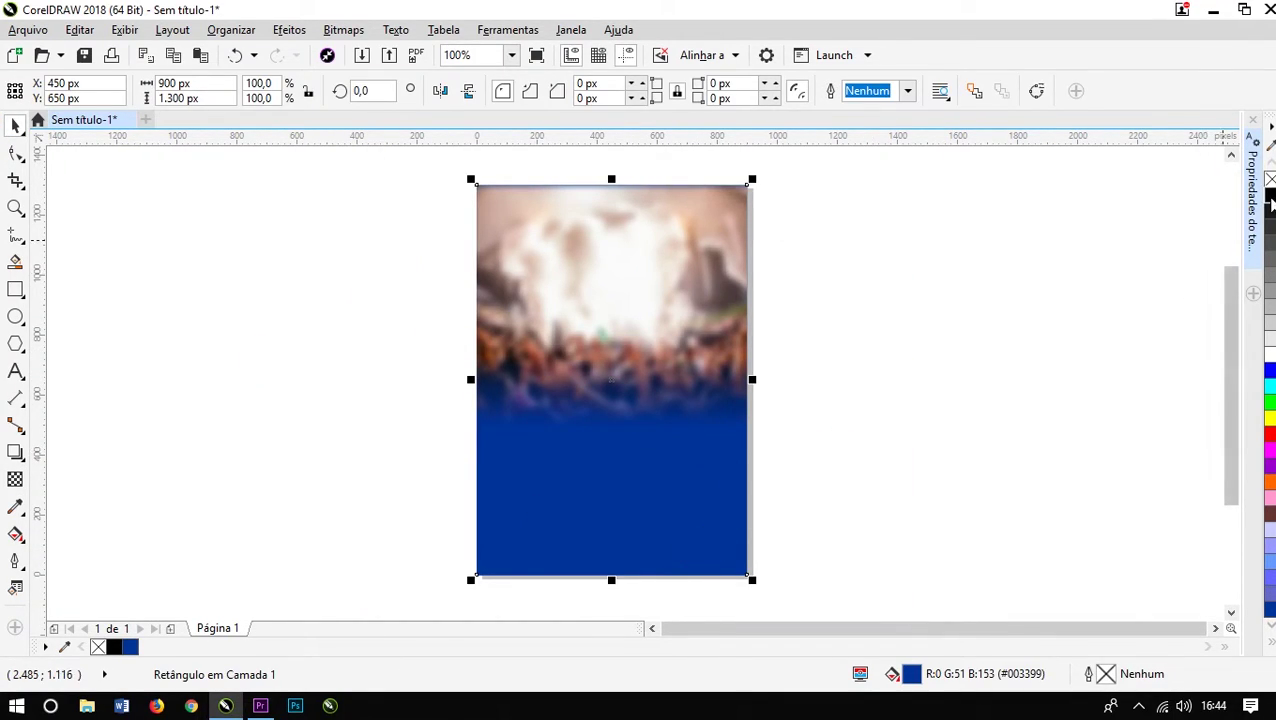
left_click(1270, 197)
left_click(886, 345)
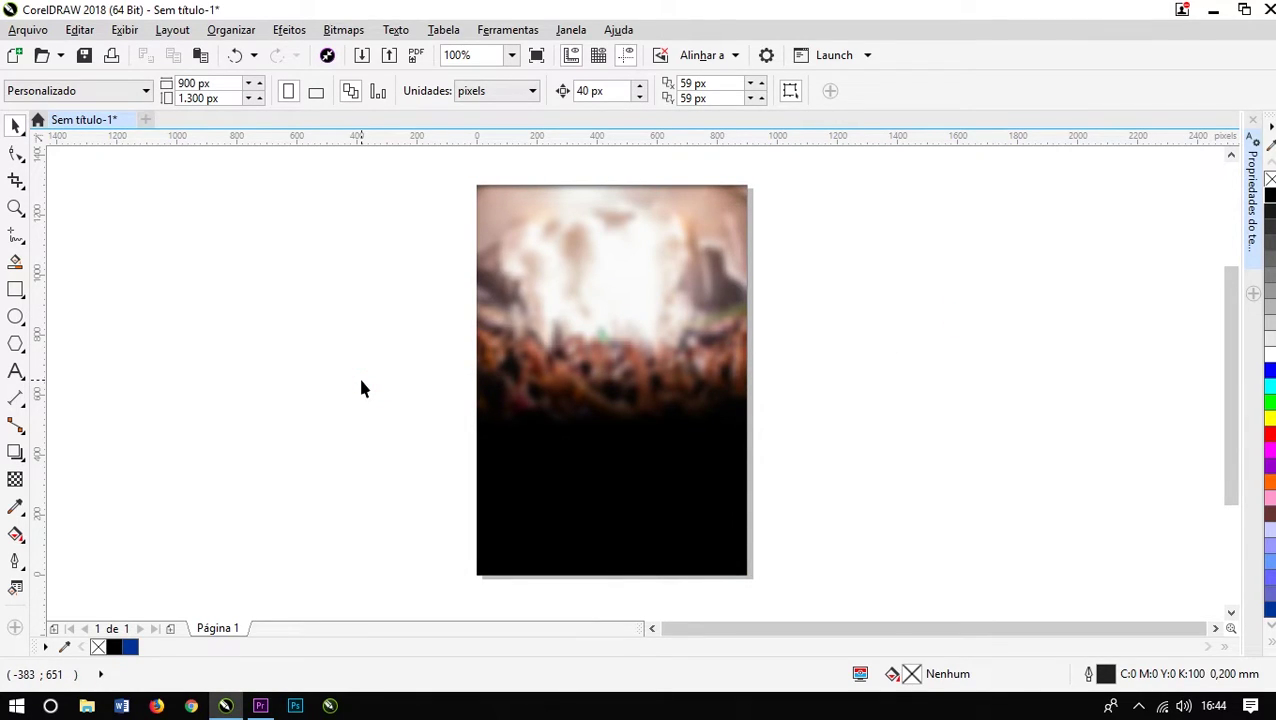
Step: Import the smoke8 image into the flyer and centre it on the page
key("super+d")
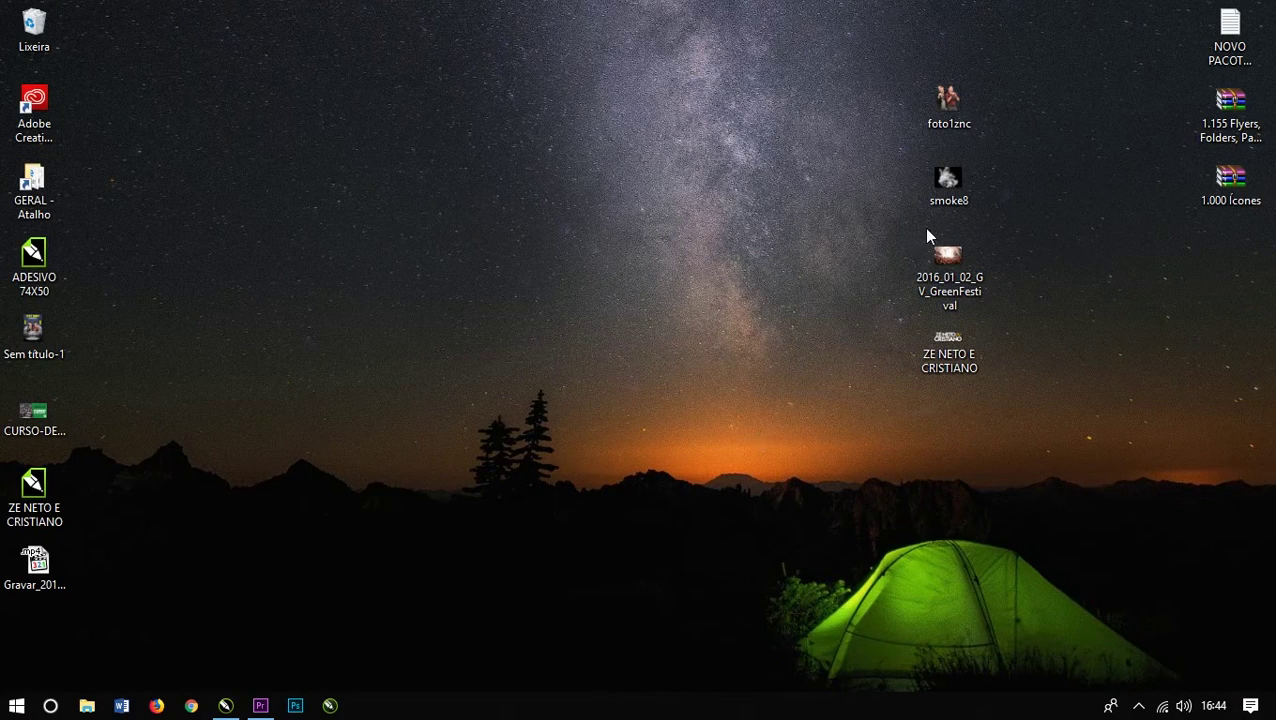
left_click_drag(948, 182, 217, 705)
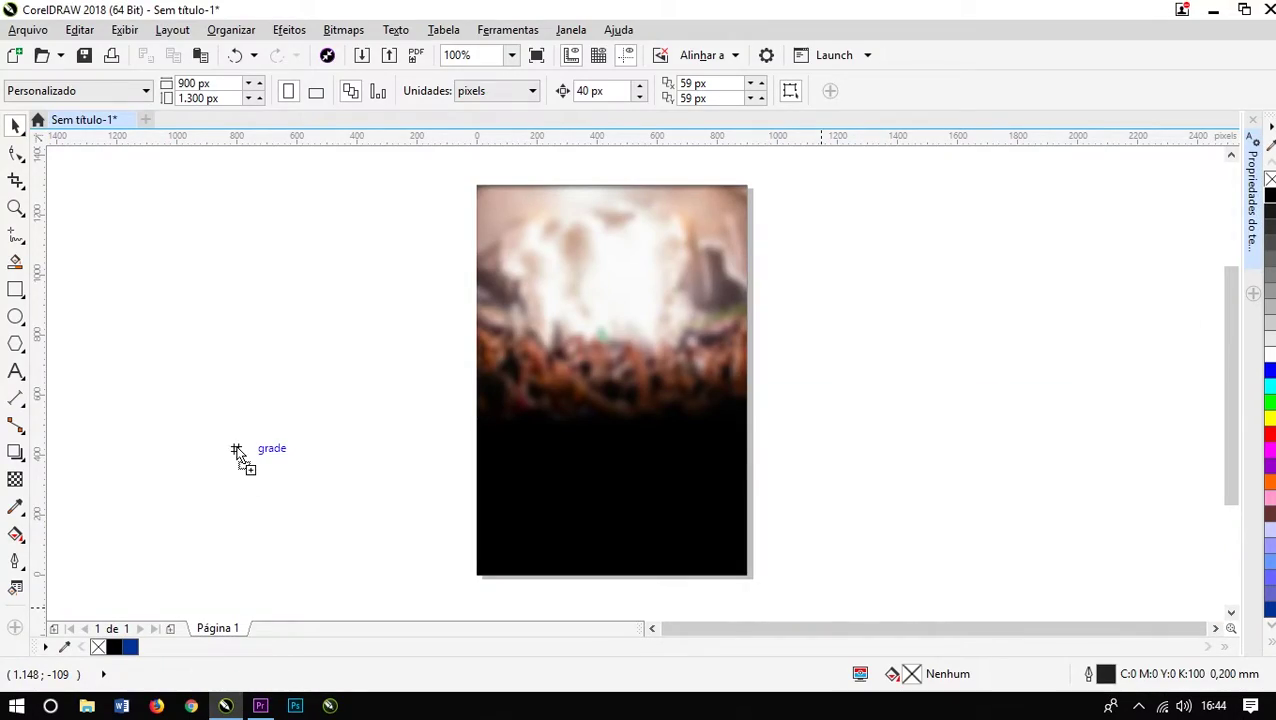
left_click_drag(217, 705, 236, 449)
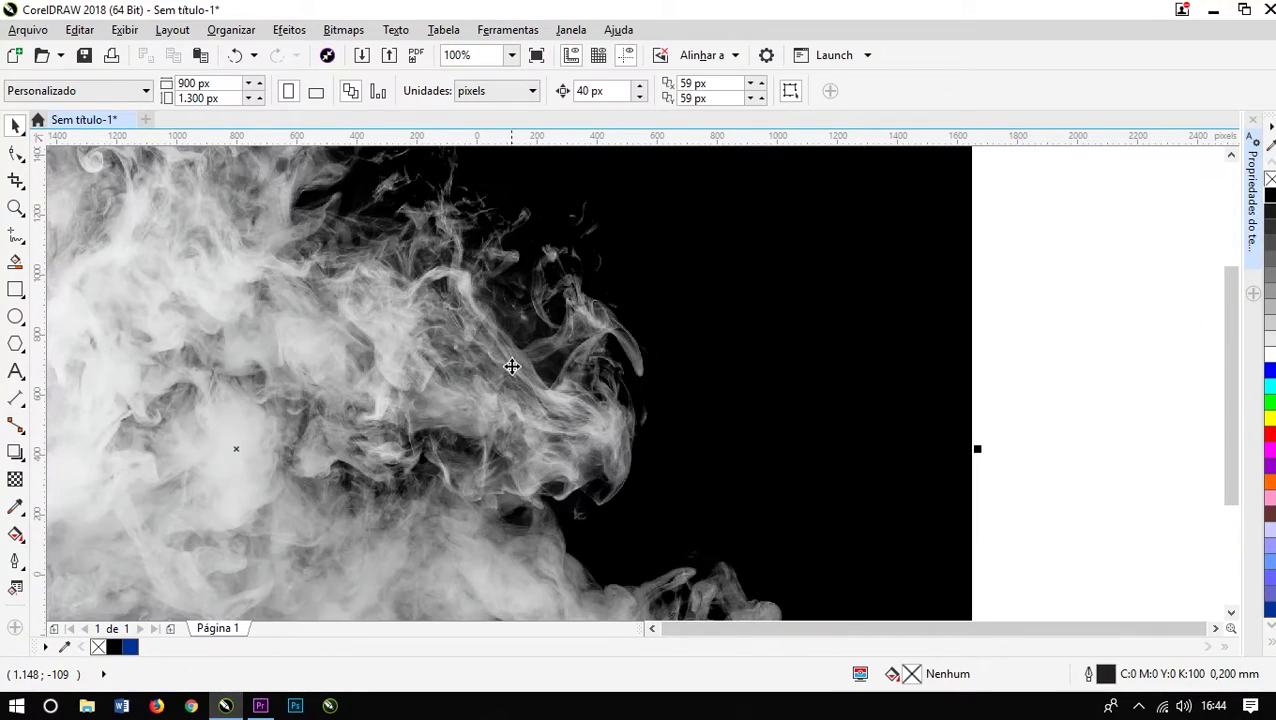
key("F4")
key("p")
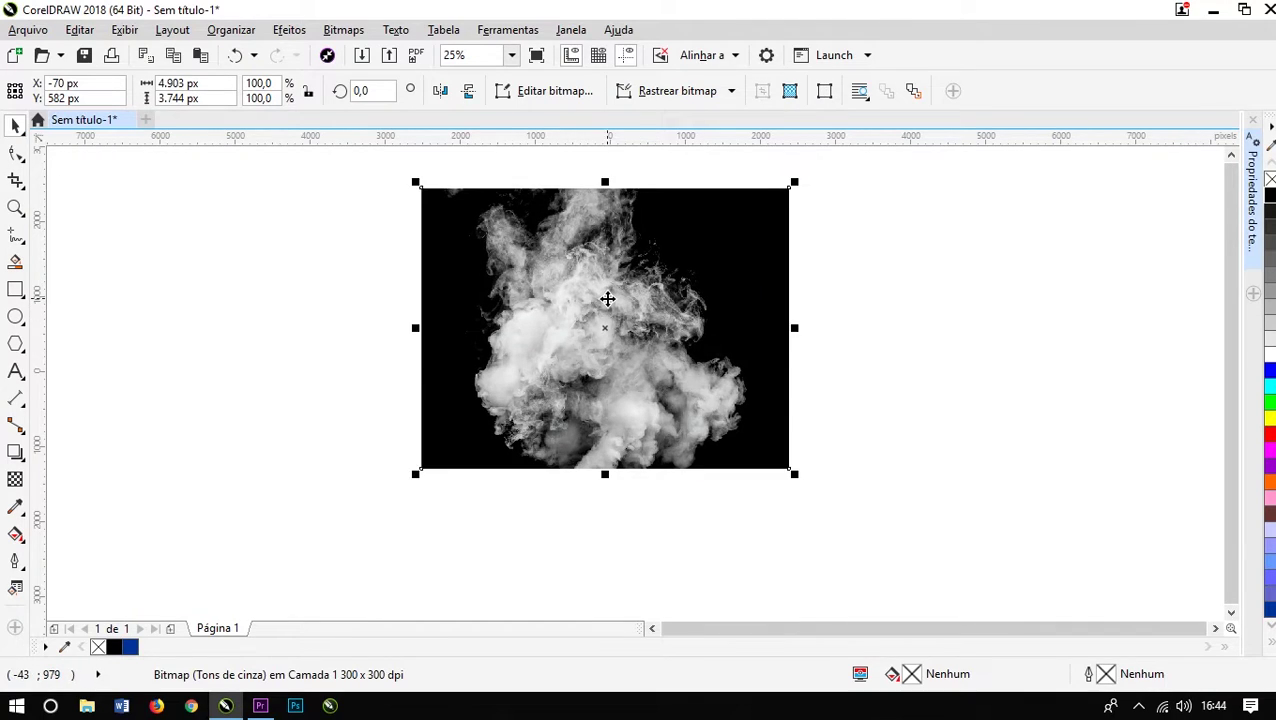
scroll(607, 298, "up", 1)
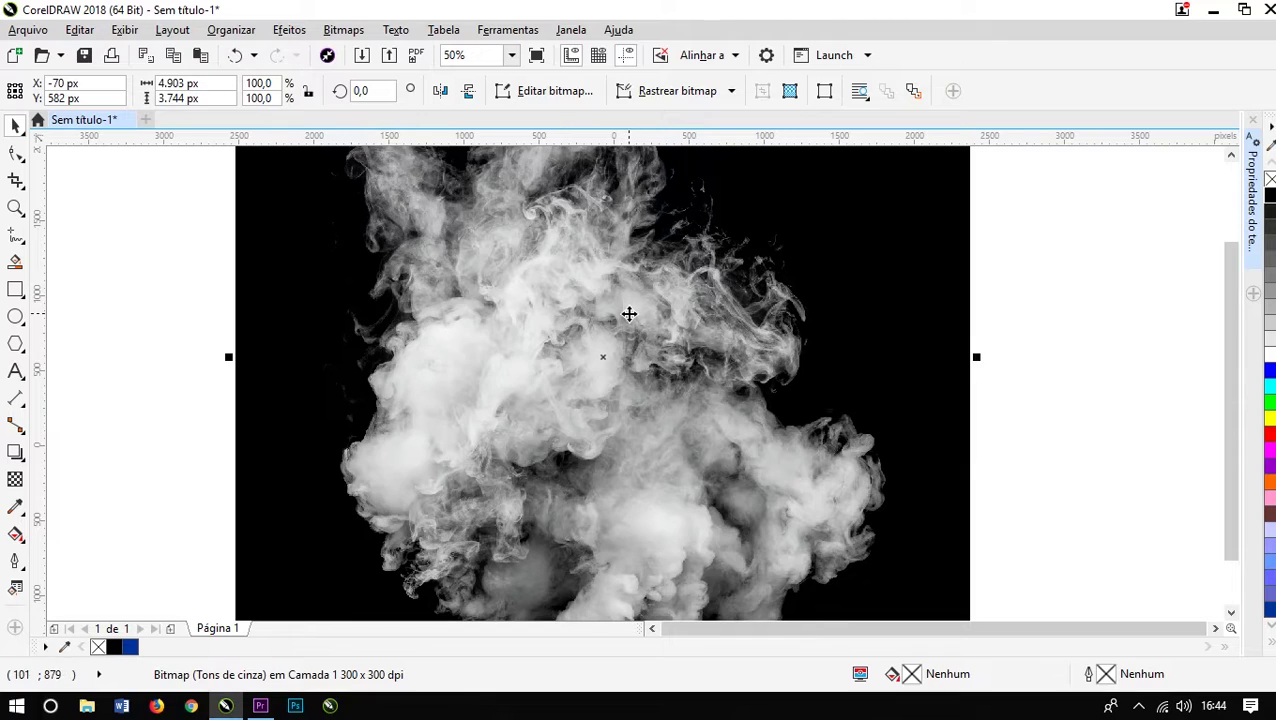
scroll(627, 313, "down", 2)
Step: Shrink the smoke image to 892 × 681 px (18.2%) and place it over the lower half
left_click_drag(719, 243, 629, 299)
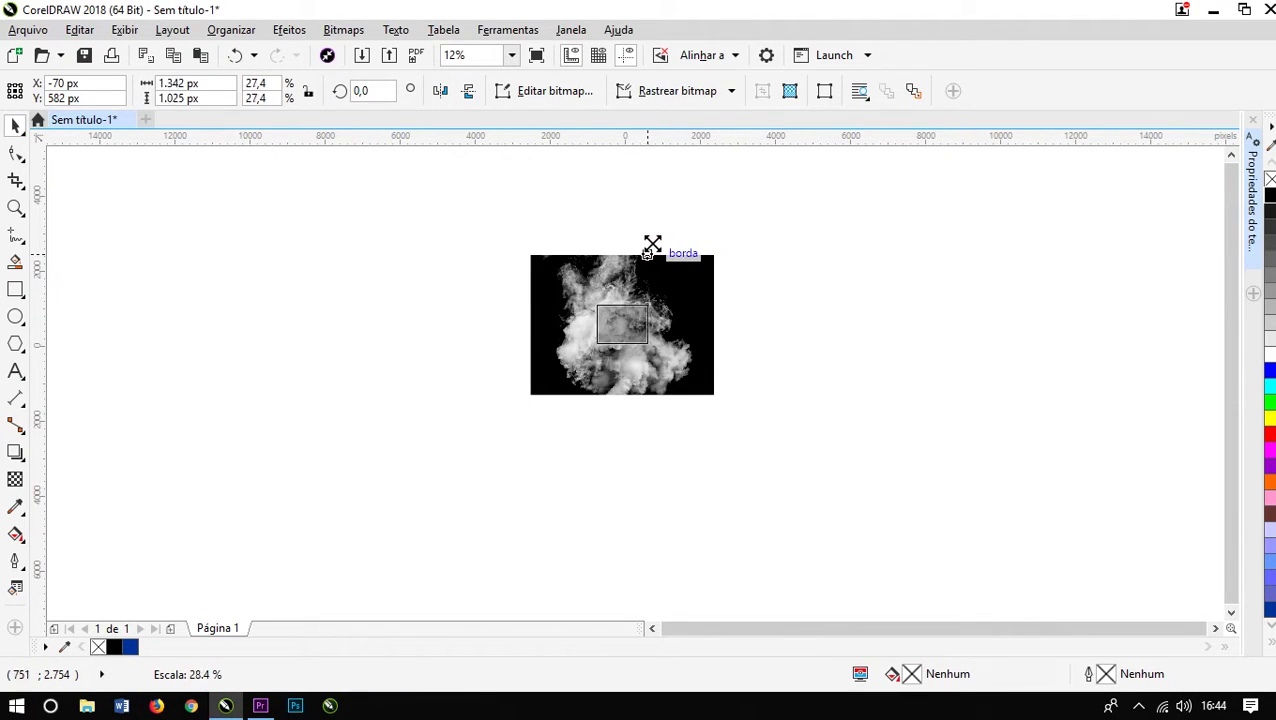
scroll(629, 299, "up", 2)
left_click_drag(590, 432, 667, 456)
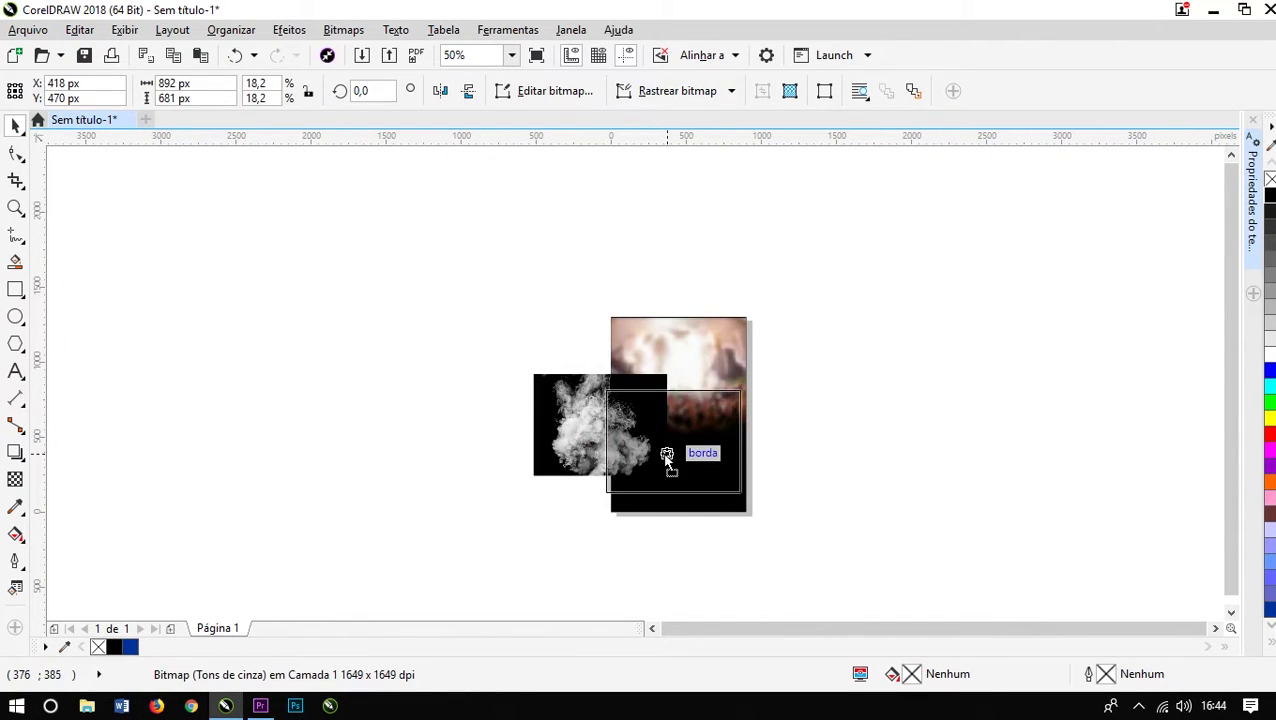
scroll(667, 456, "up", 1)
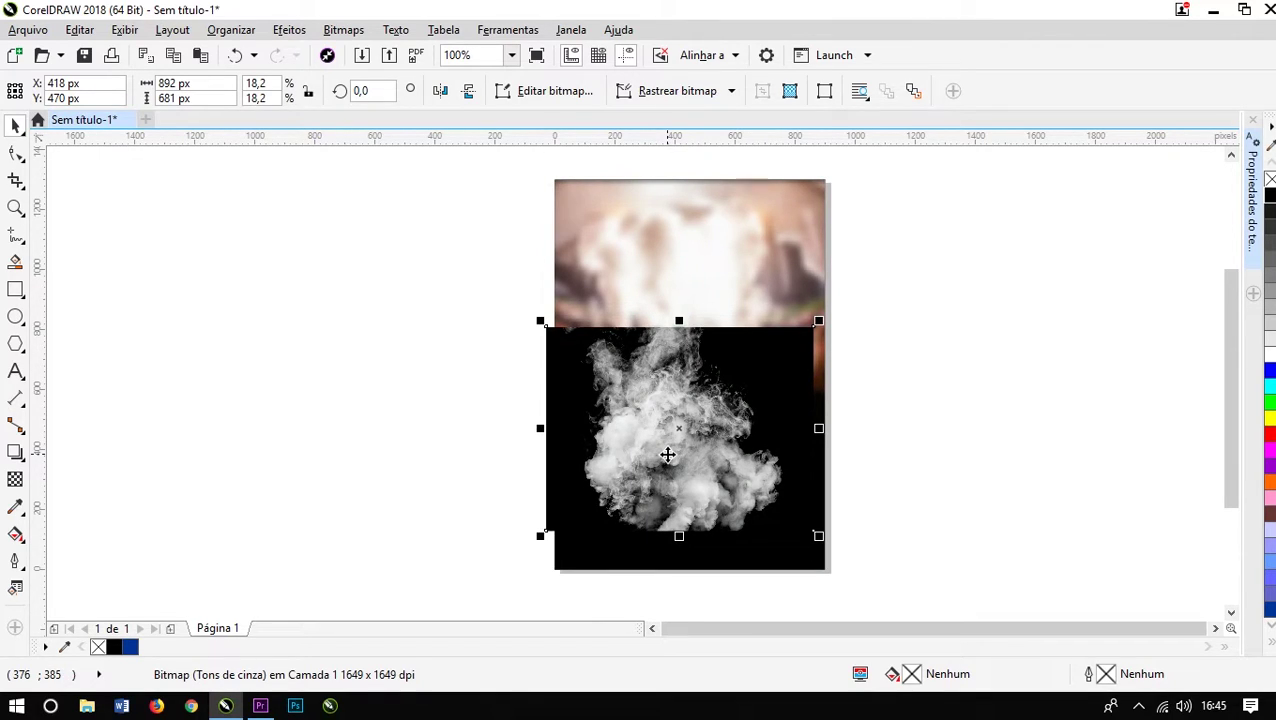
left_click(15, 482)
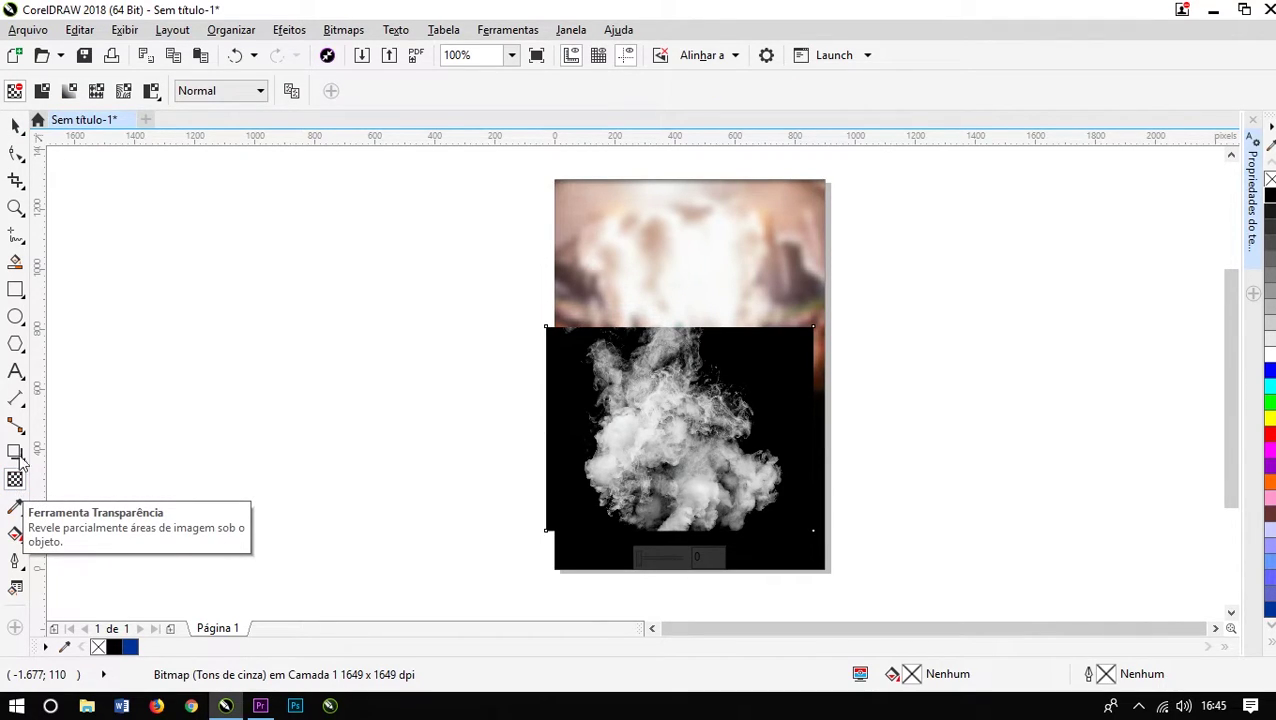
Step: Set the smoke image's transparency blend mode to Tela
left_click(225, 91)
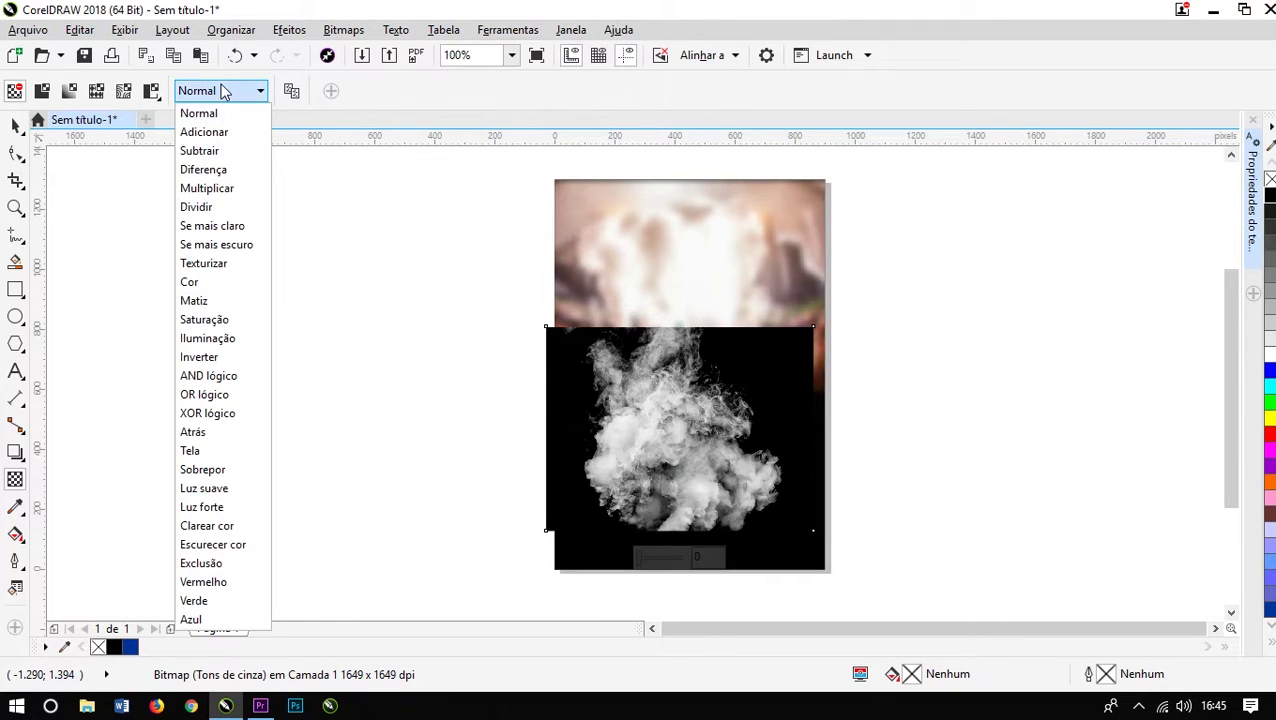
left_click(190, 450)
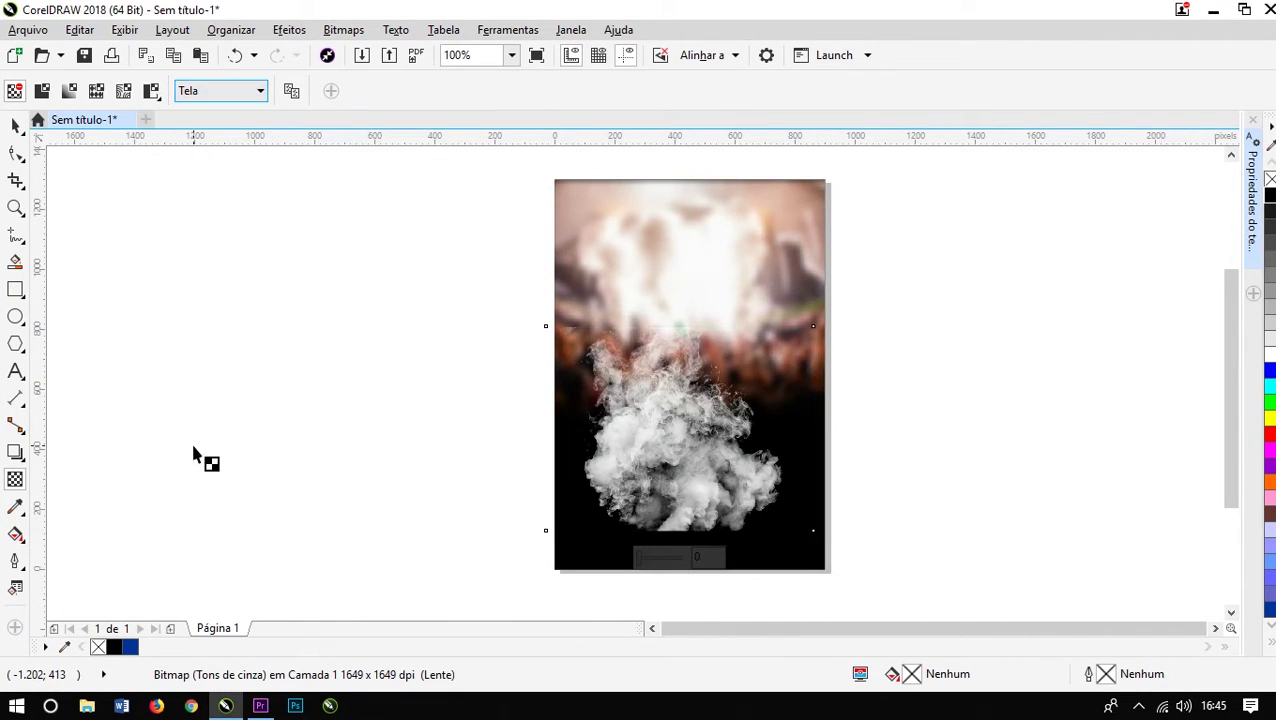
left_click(15, 125)
Step: Reposition the smoke image in the flyer's lower centre
left_click(501, 471)
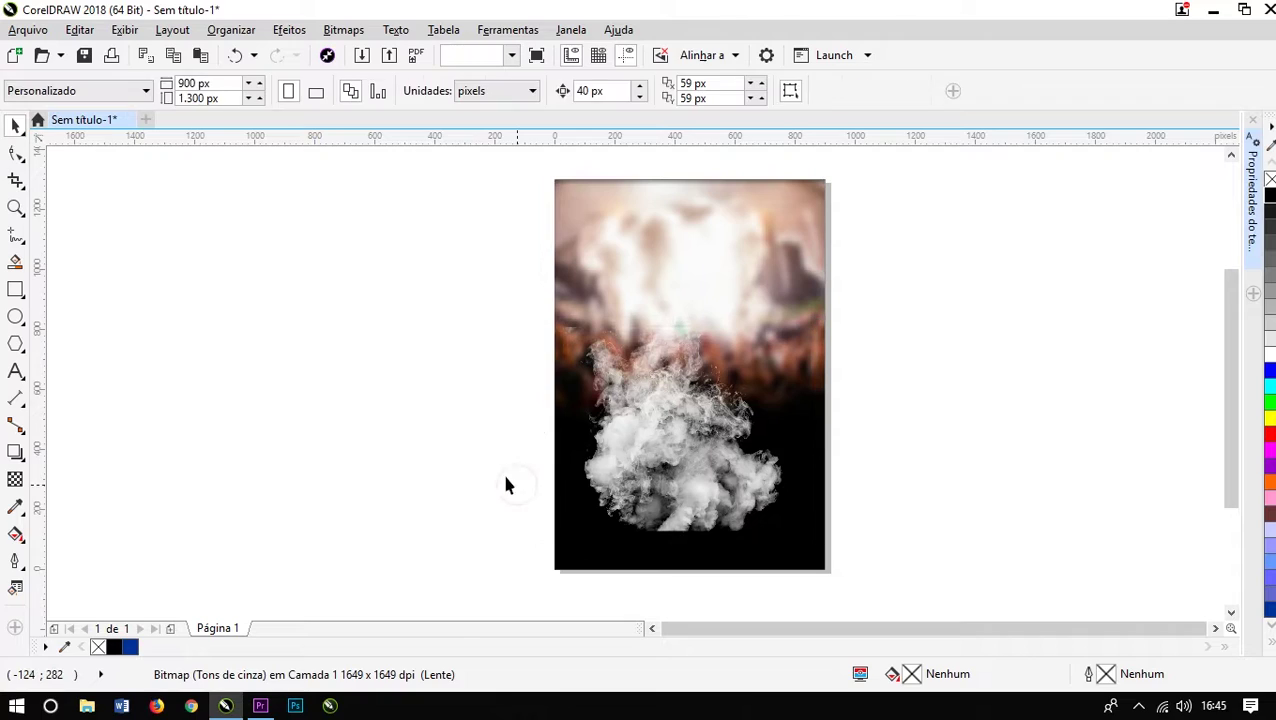
left_click(670, 460)
mouse_move(670, 460)
left_mouse_down()
mouse_move(689, 361)
mouse_move(677, 434)
left_mouse_up()
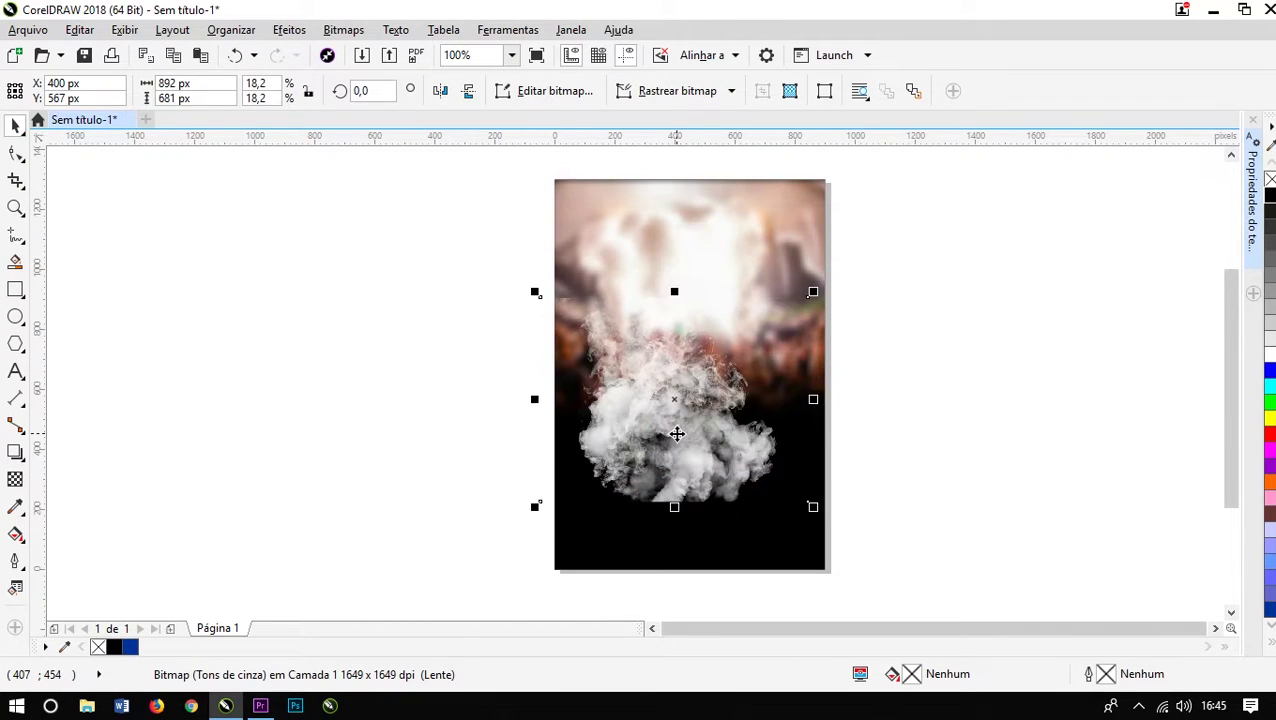
scroll(672, 430, "up", 2)
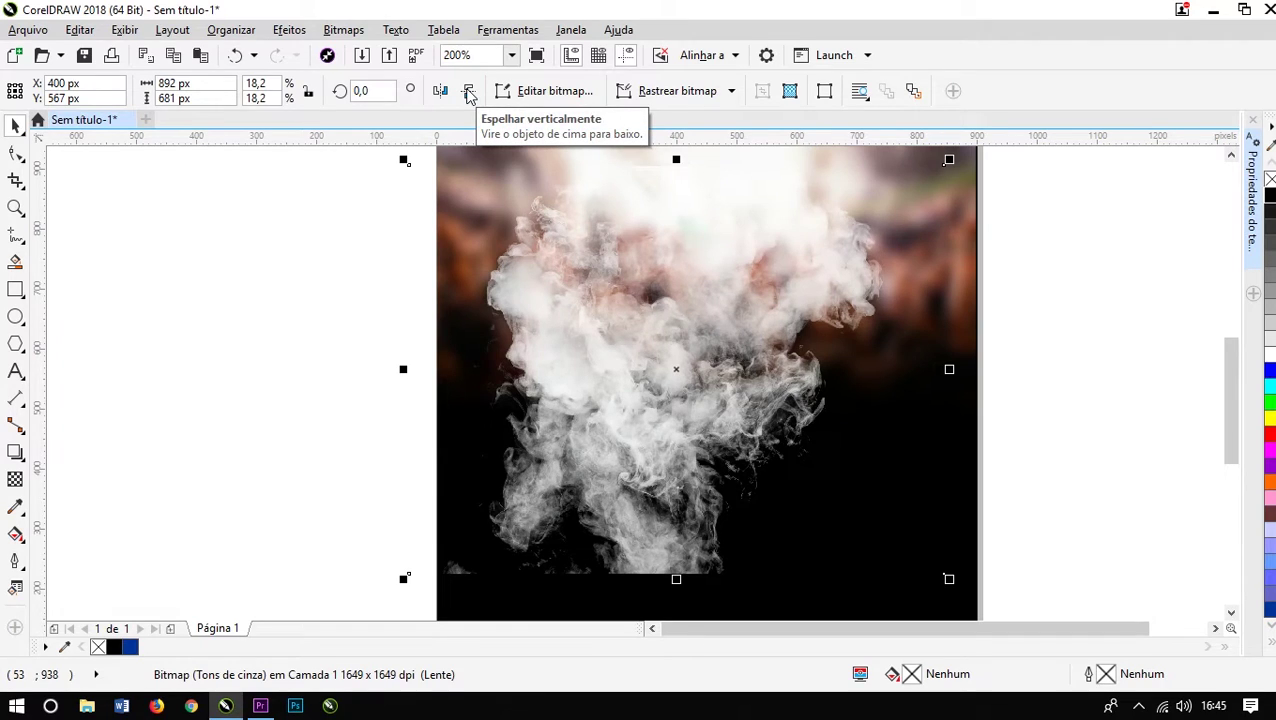
left_click(224, 343)
left_click_drag(641, 379, 643, 436)
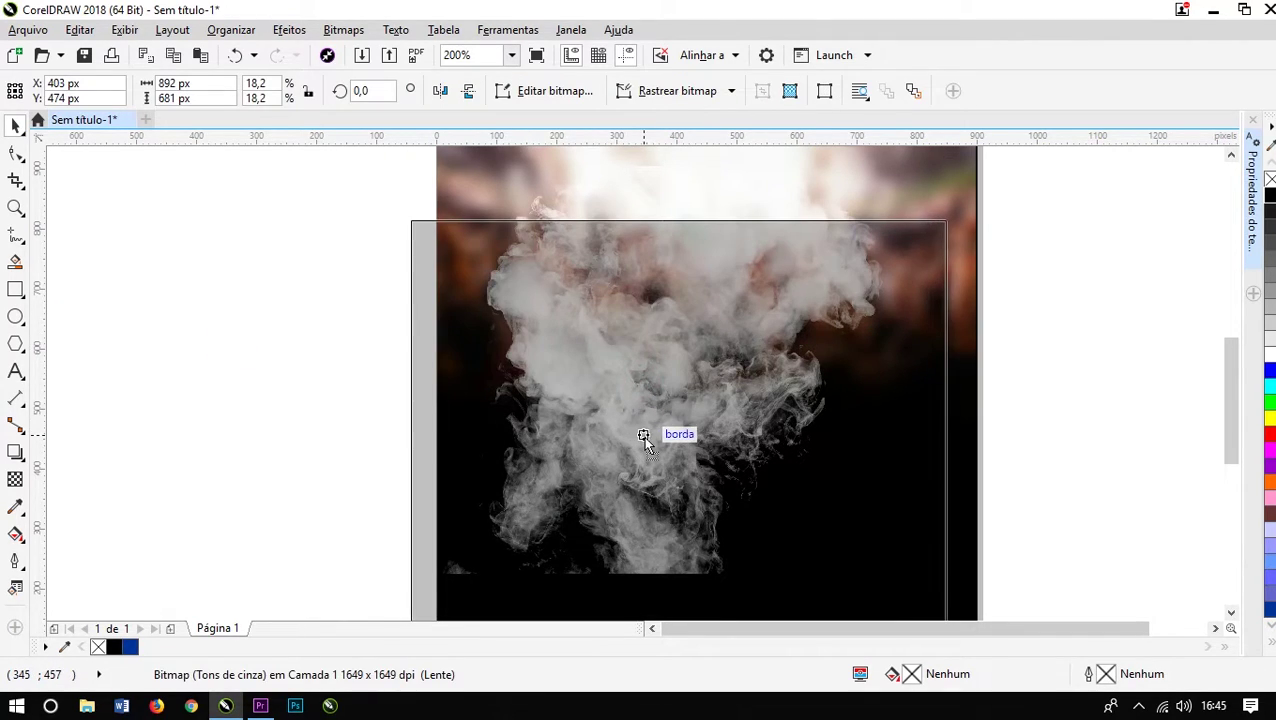
scroll(643, 436, "down", 2)
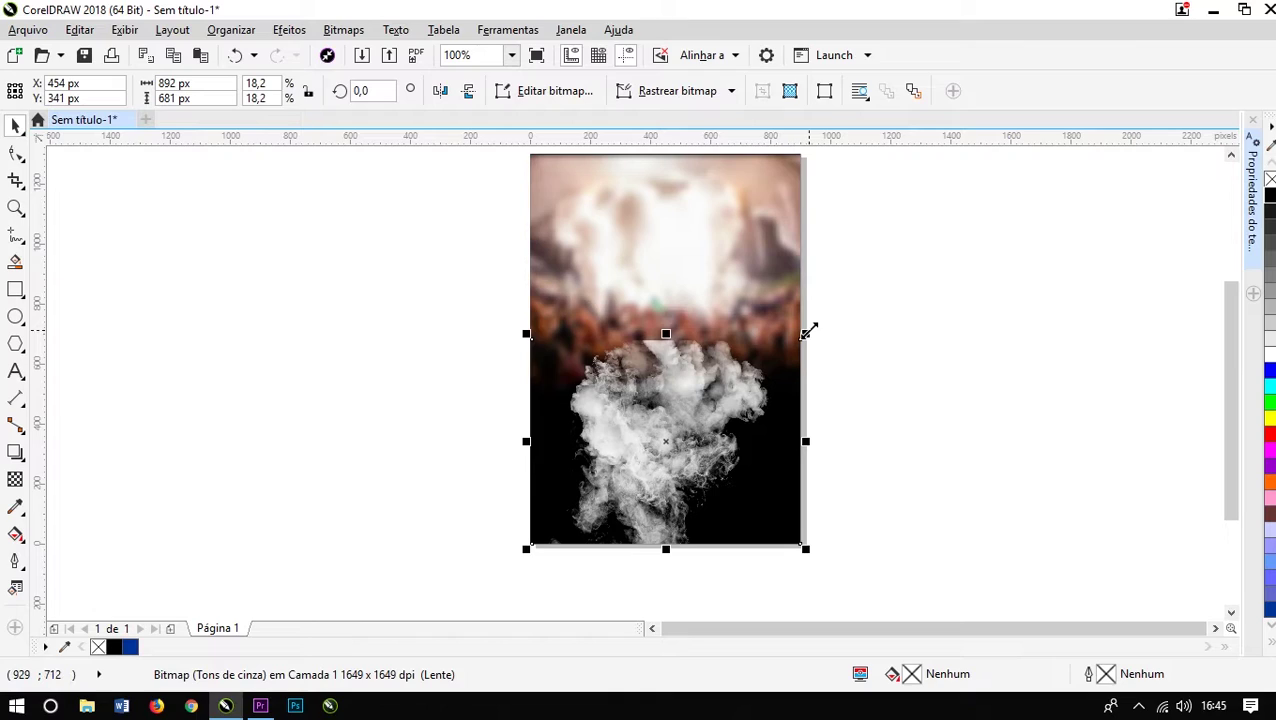
Step: Rotate the smoke image to 22.74°, move it up the left side and scale it to 105.3%
left_click_drag(808, 332, 849, 305)
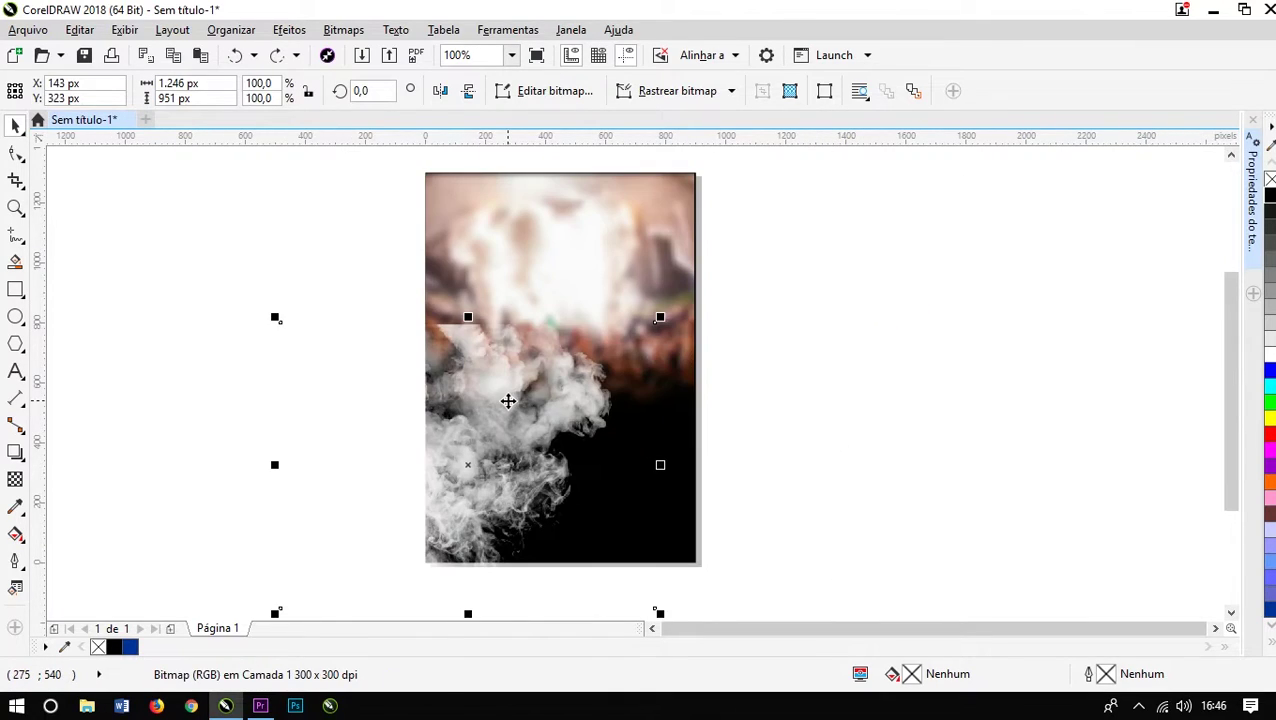
left_click(501, 413)
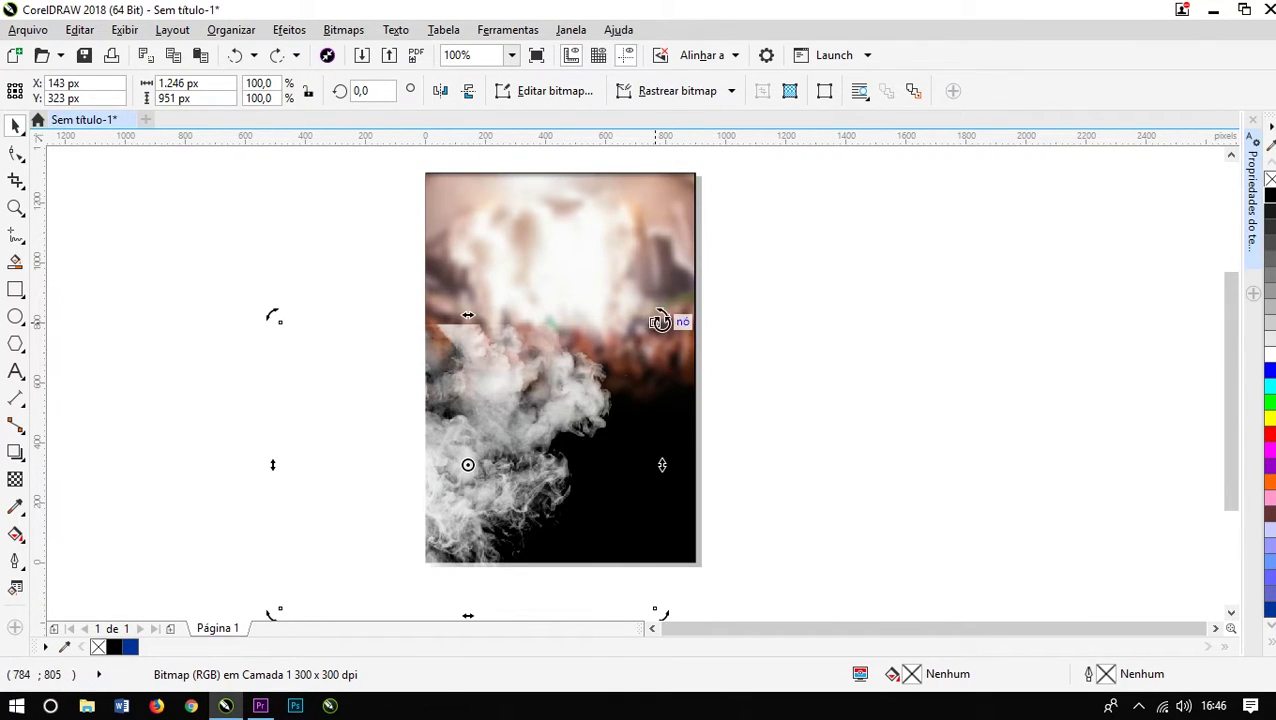
mouse_move(662, 318)
left_mouse_down()
mouse_move(622, 292)
mouse_move(646, 248)
left_mouse_up()
left_click(455, 371)
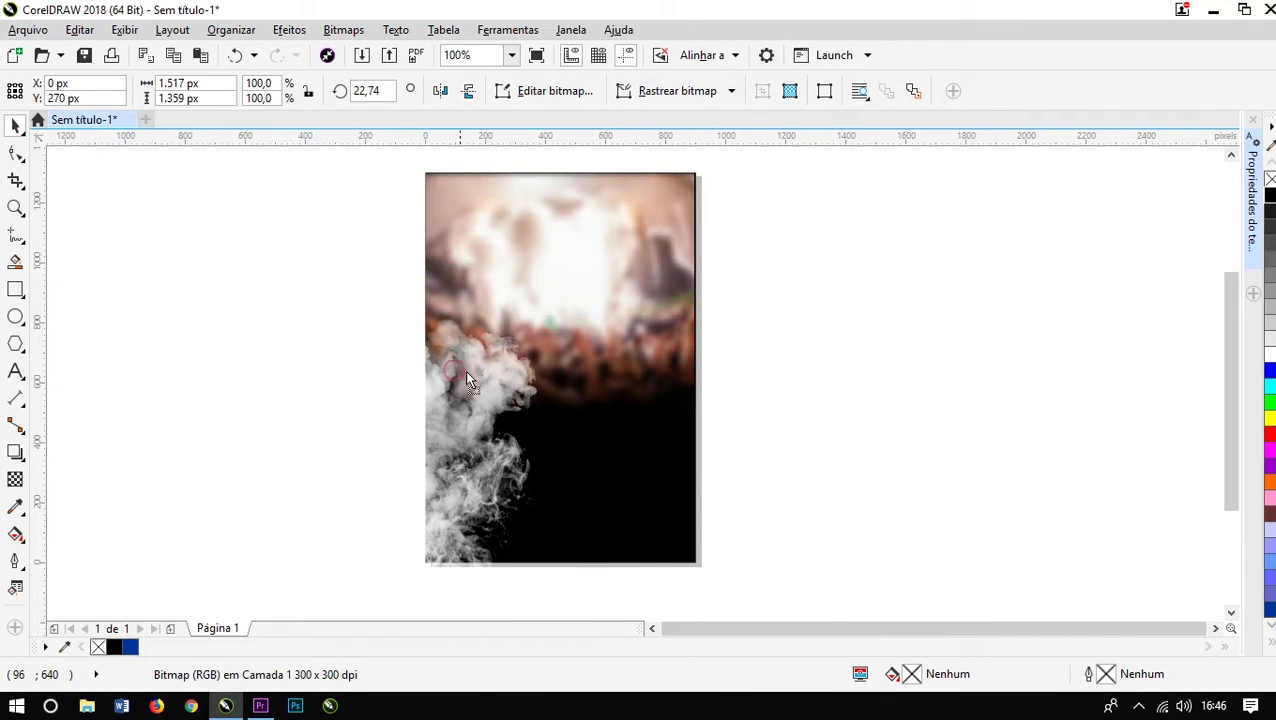
left_click_drag(466, 378, 493, 356)
left_click_drag(700, 258, 727, 234)
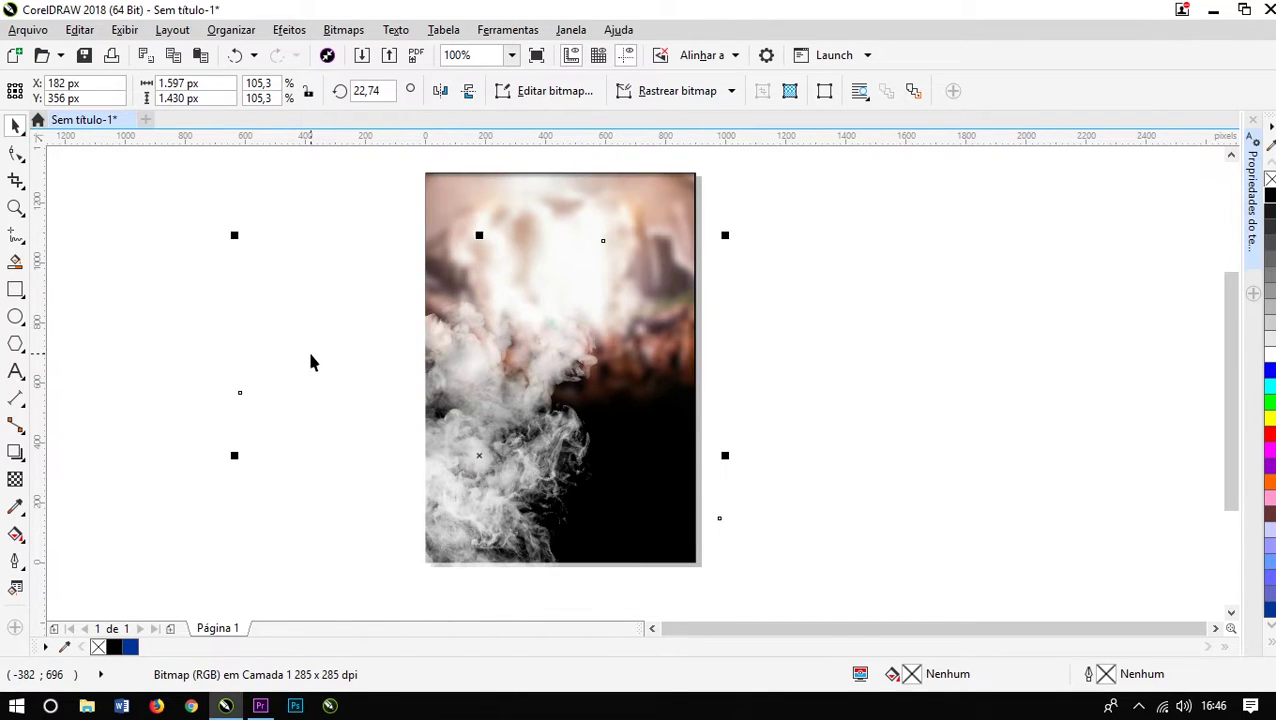
Step: Add a left-side node and snap outline nodes to the flyer's left edge and bottom-left corner
left_click(17, 153)
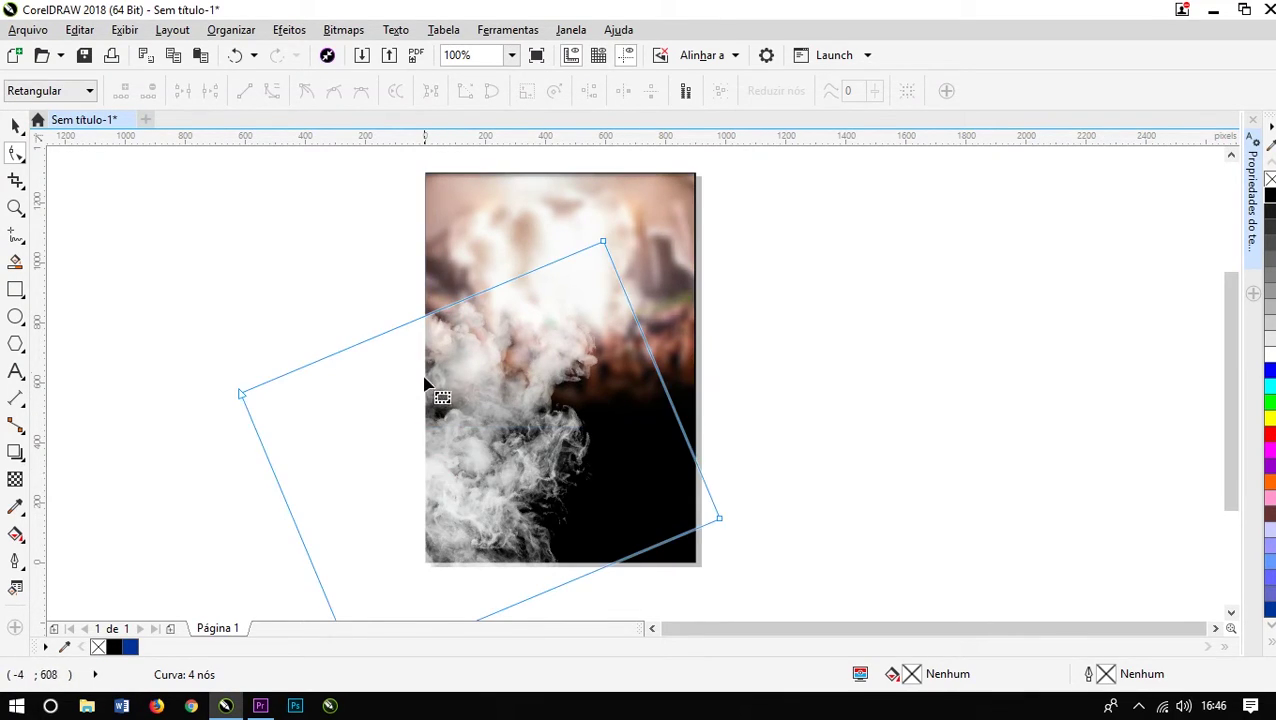
double_click(425, 318)
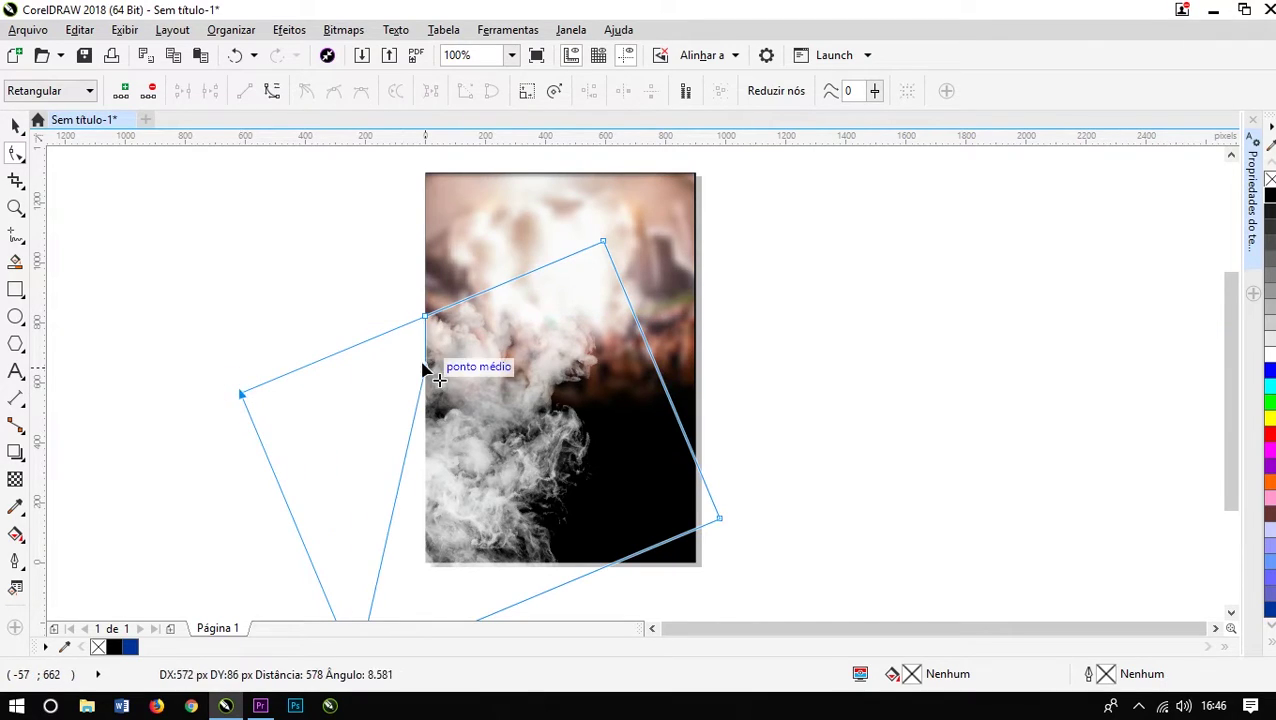
left_click_drag(240, 391, 427, 365)
scroll(430, 360, "down", 1)
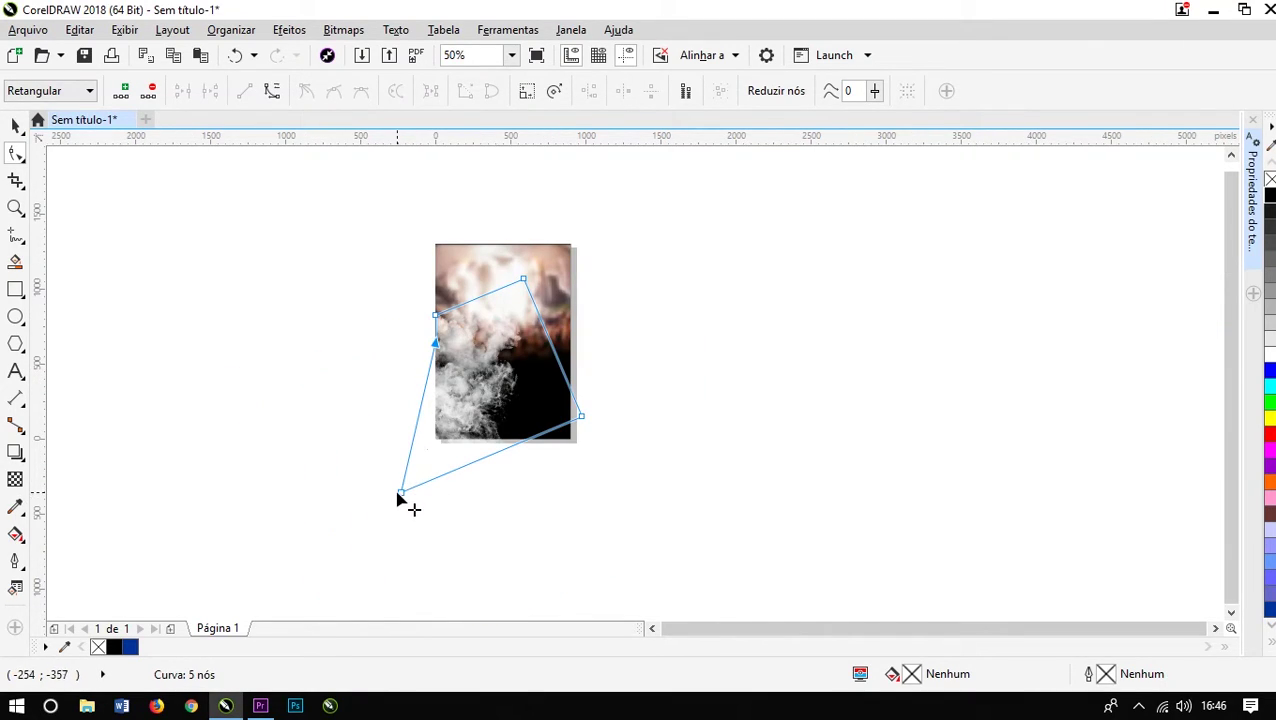
left_click_drag(398, 497, 437, 441)
scroll(513, 455, "up", 2)
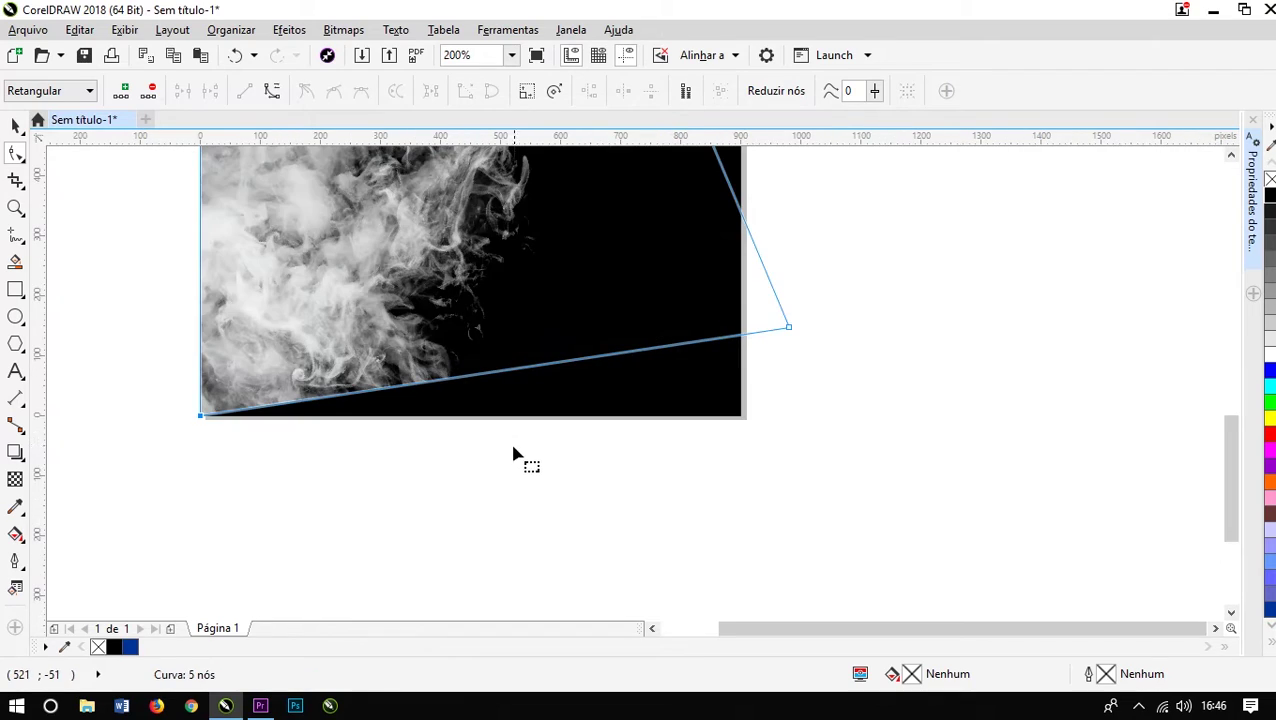
Step: Pull outline nodes onto the flyer's right and bottom edges, adding a lower node
left_click_drag(789, 330, 740, 327)
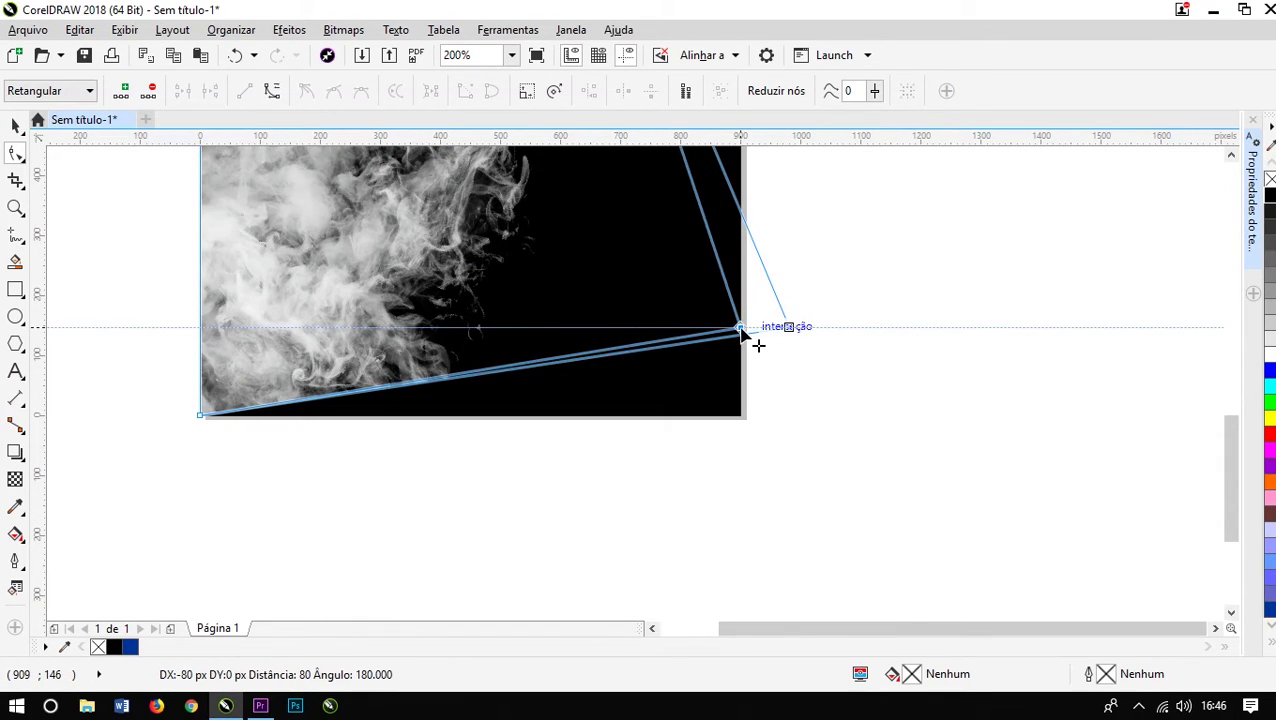
double_click(452, 380)
left_click_drag(452, 380, 452, 414)
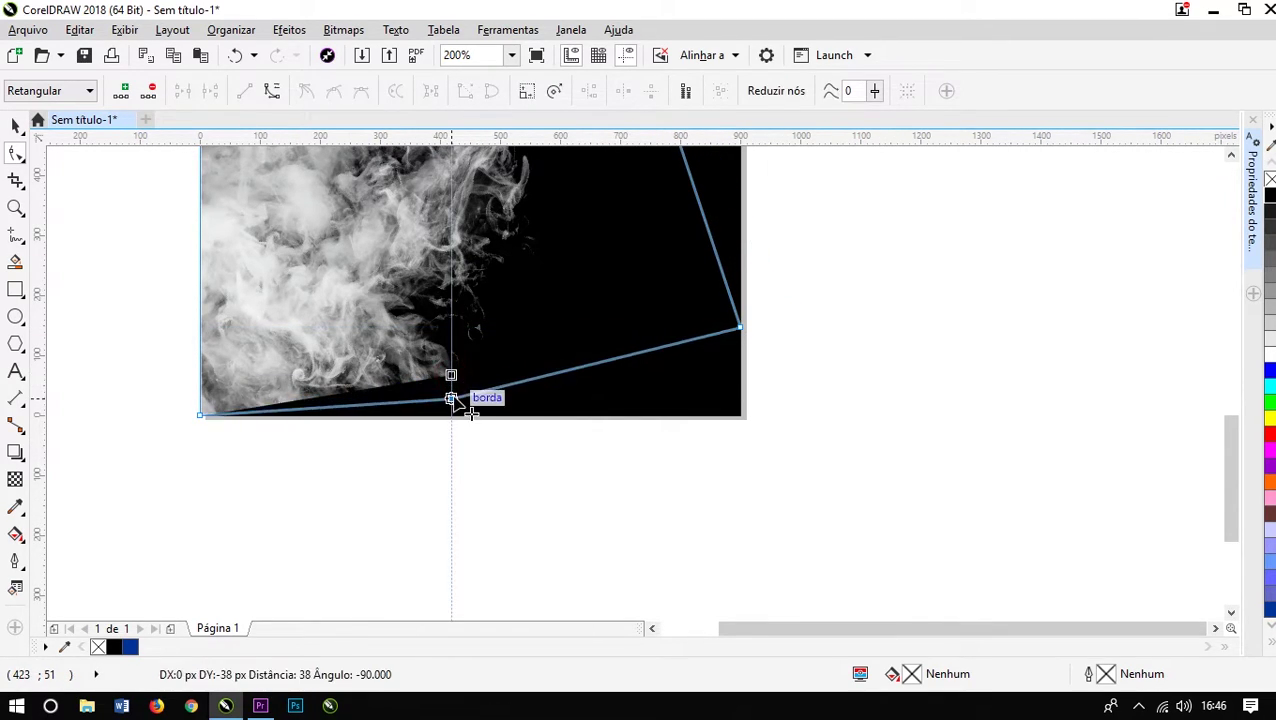
scroll(493, 443, "down", 1)
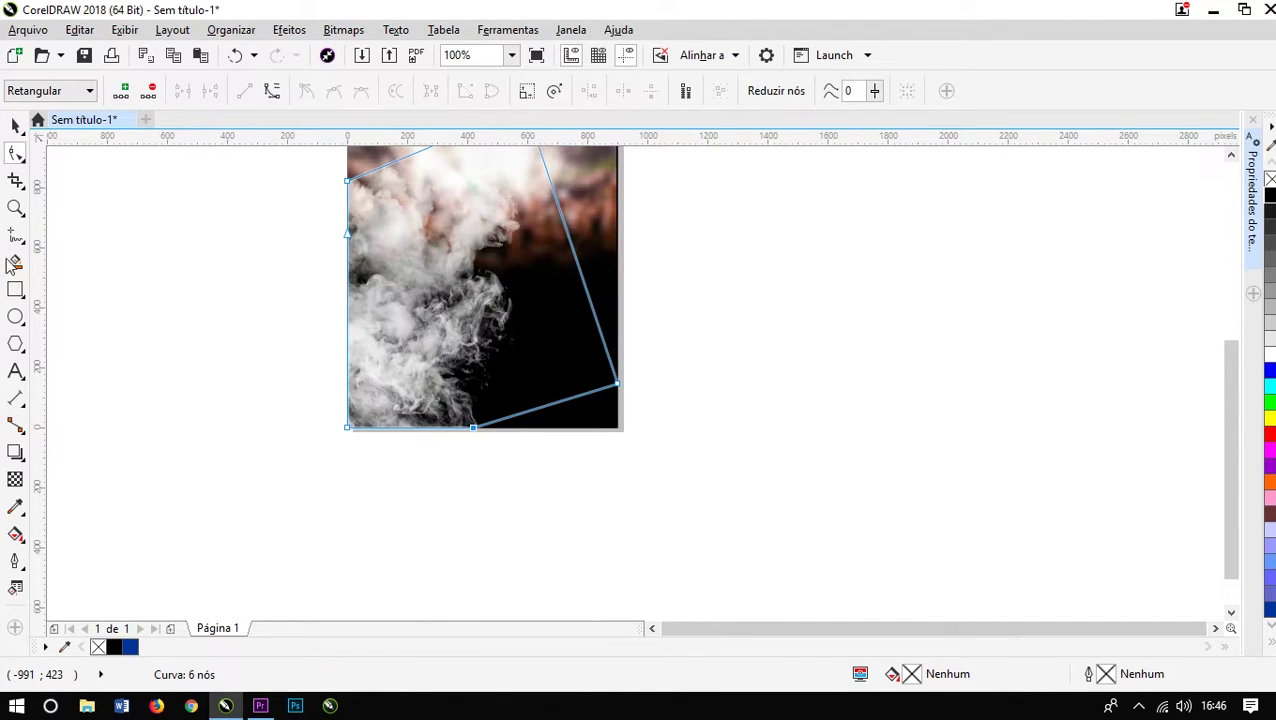
key("space")
key("super+d")
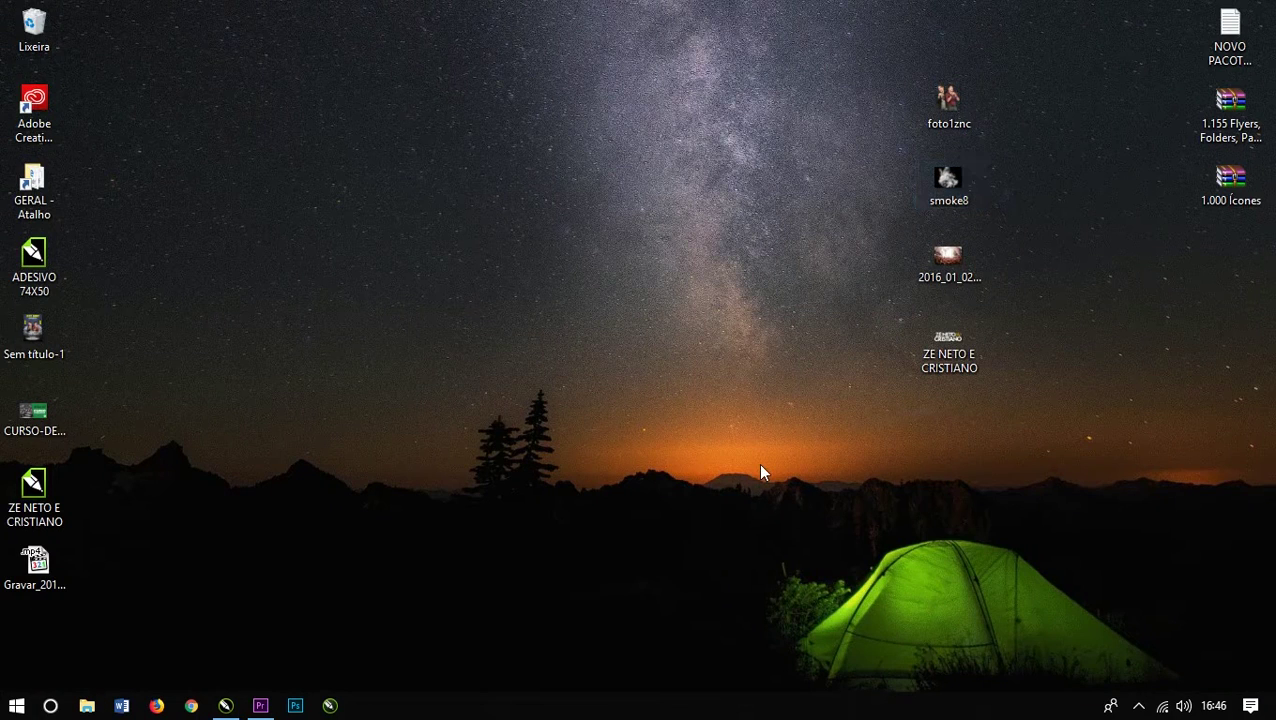
Step: Import the foto1znc singers' photo and scale it to 618 × 688 px (18.5%) over the smoke
left_click_drag(932, 102, 226, 705)
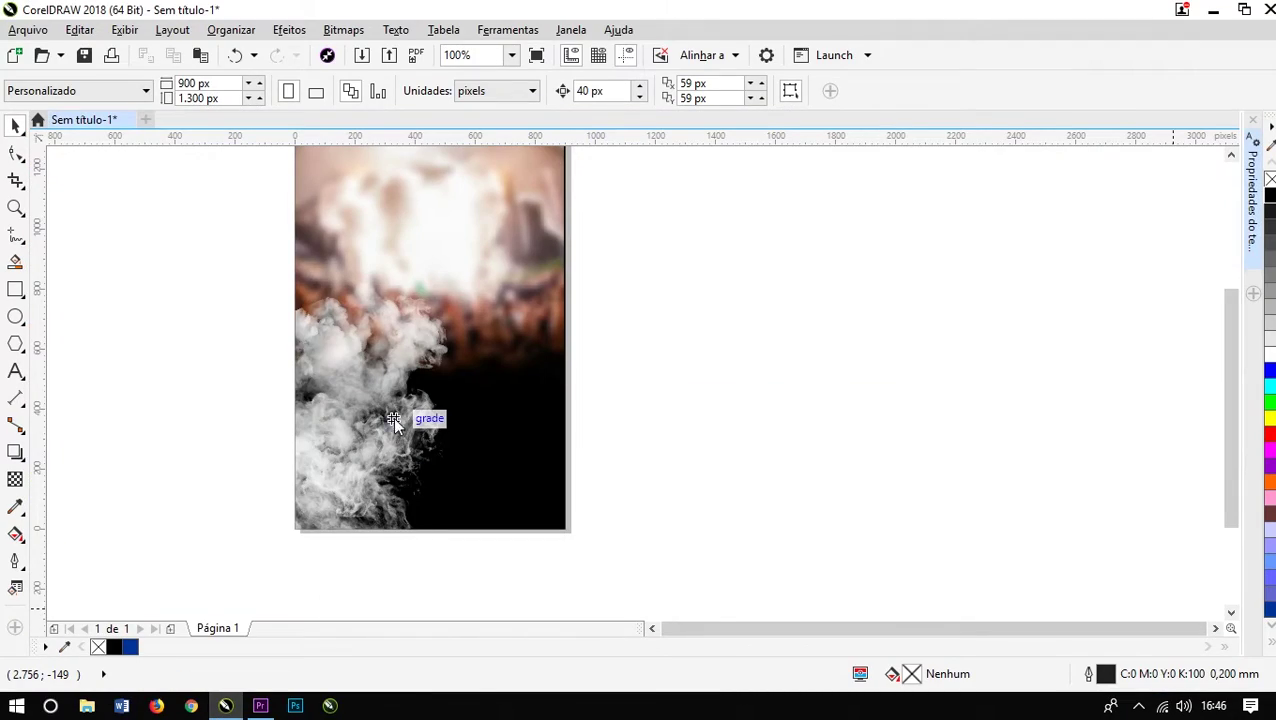
left_click_drag(226, 705, 393, 417)
scroll(516, 385, "down", 3)
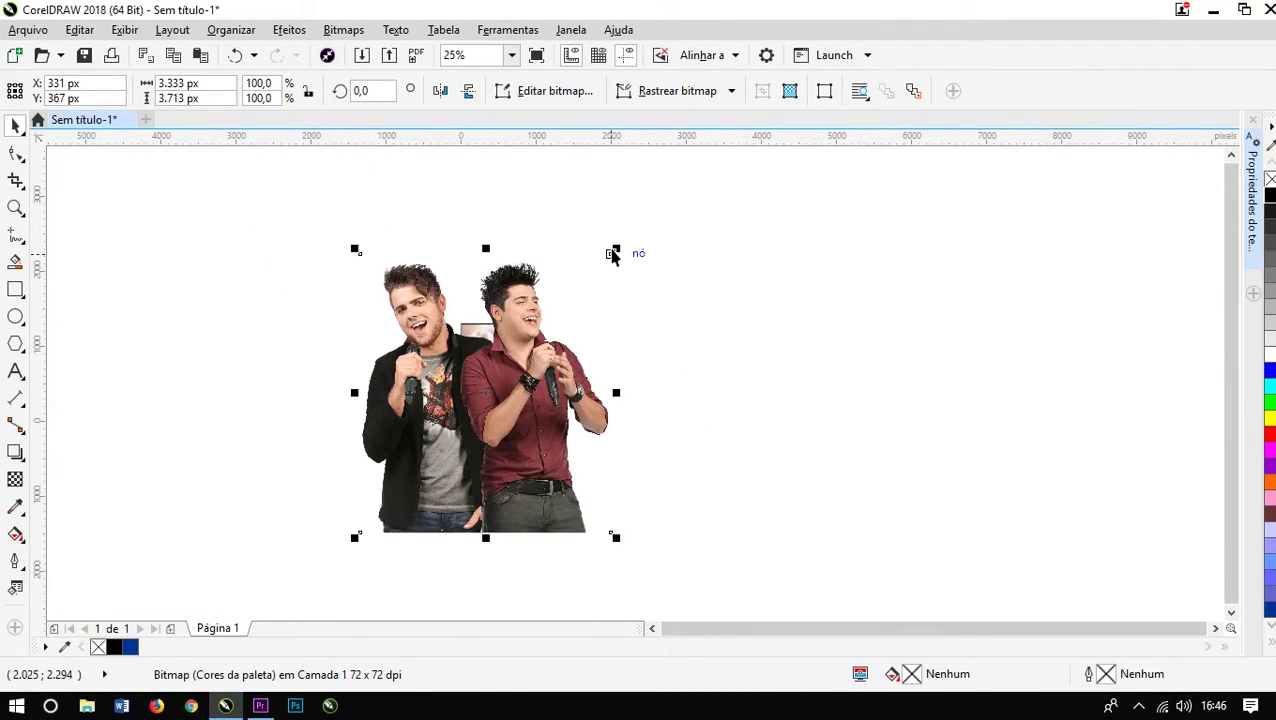
left_click_drag(613, 251, 502, 252)
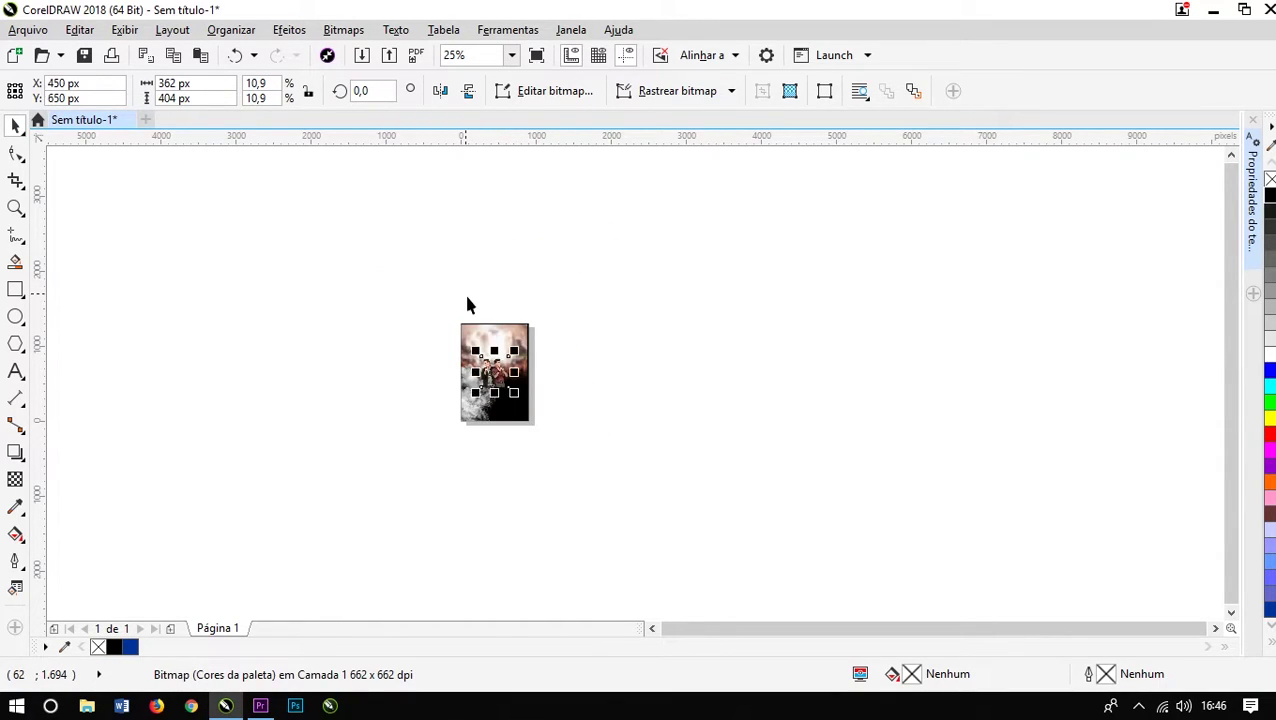
scroll(490, 370, "up", 3)
scroll(651, 279, "up", 3)
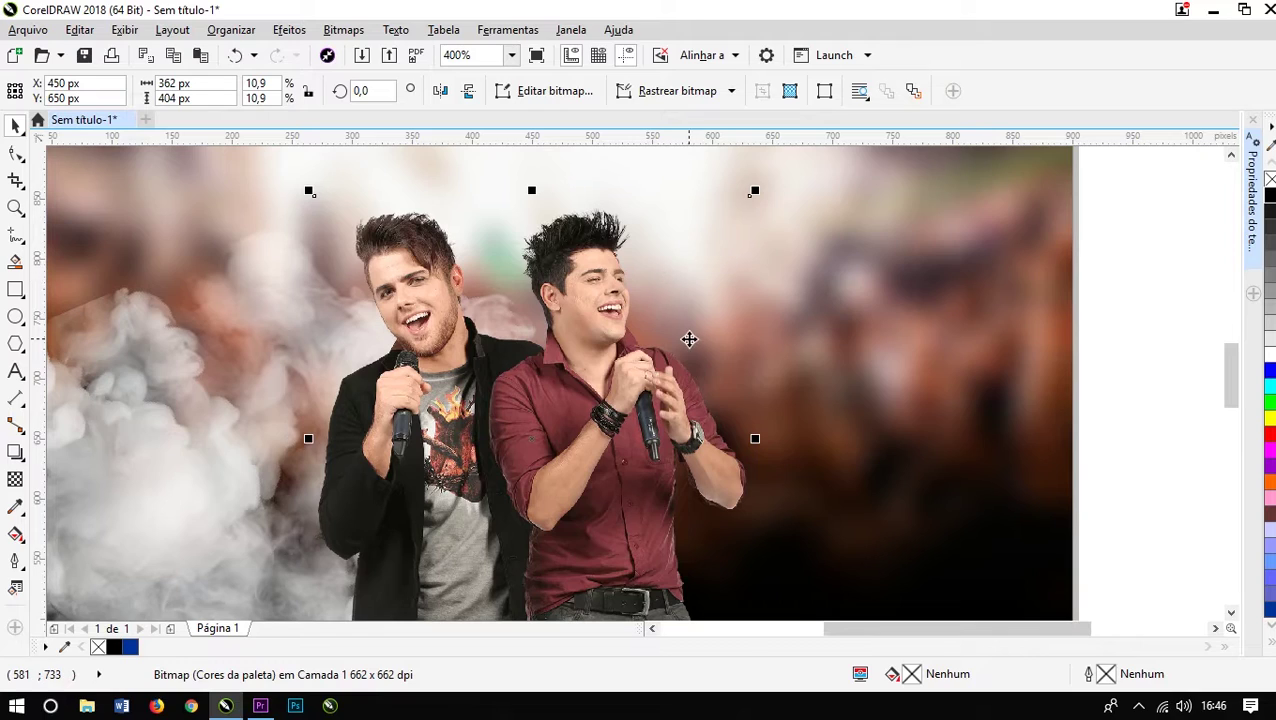
scroll(700, 300, "down", 1)
left_click_drag(721, 262, 879, 90)
scroll(504, 579, "down", 1)
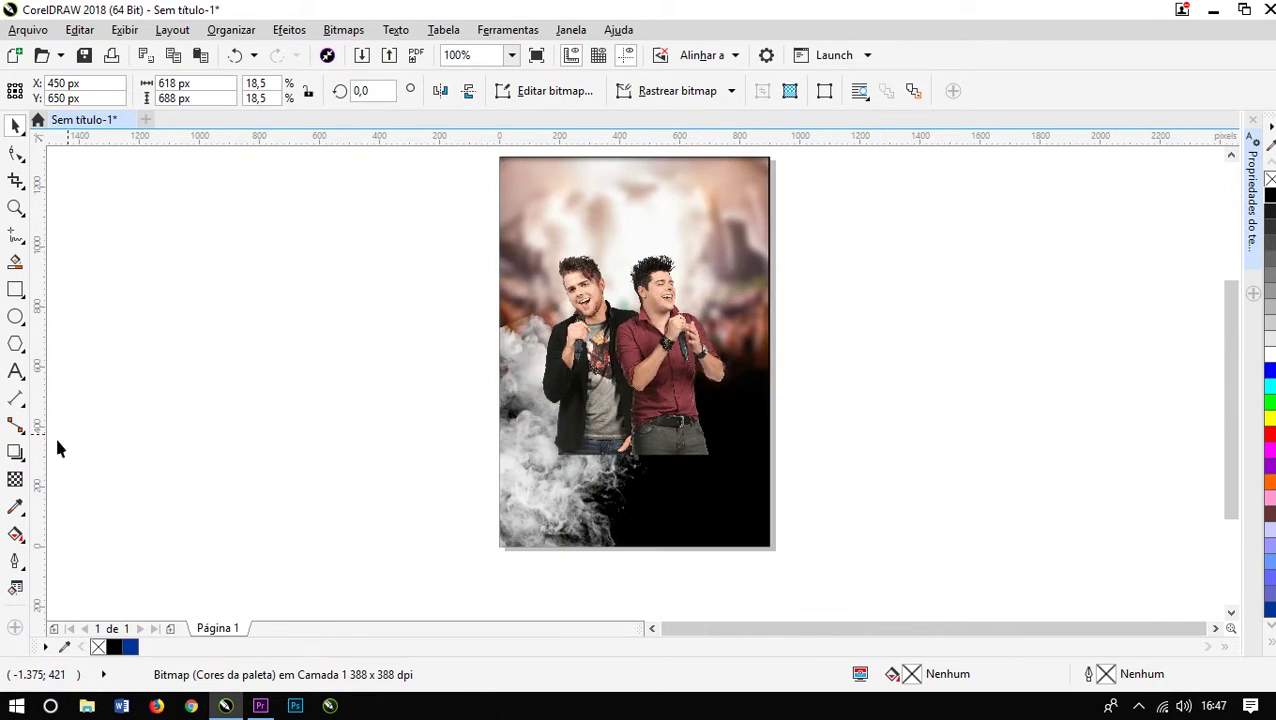
Step: Fade the singers' photo with a linear transparency from the belts down, raising both fade nodes
left_click(16, 480)
scroll(650, 392, "up", 1)
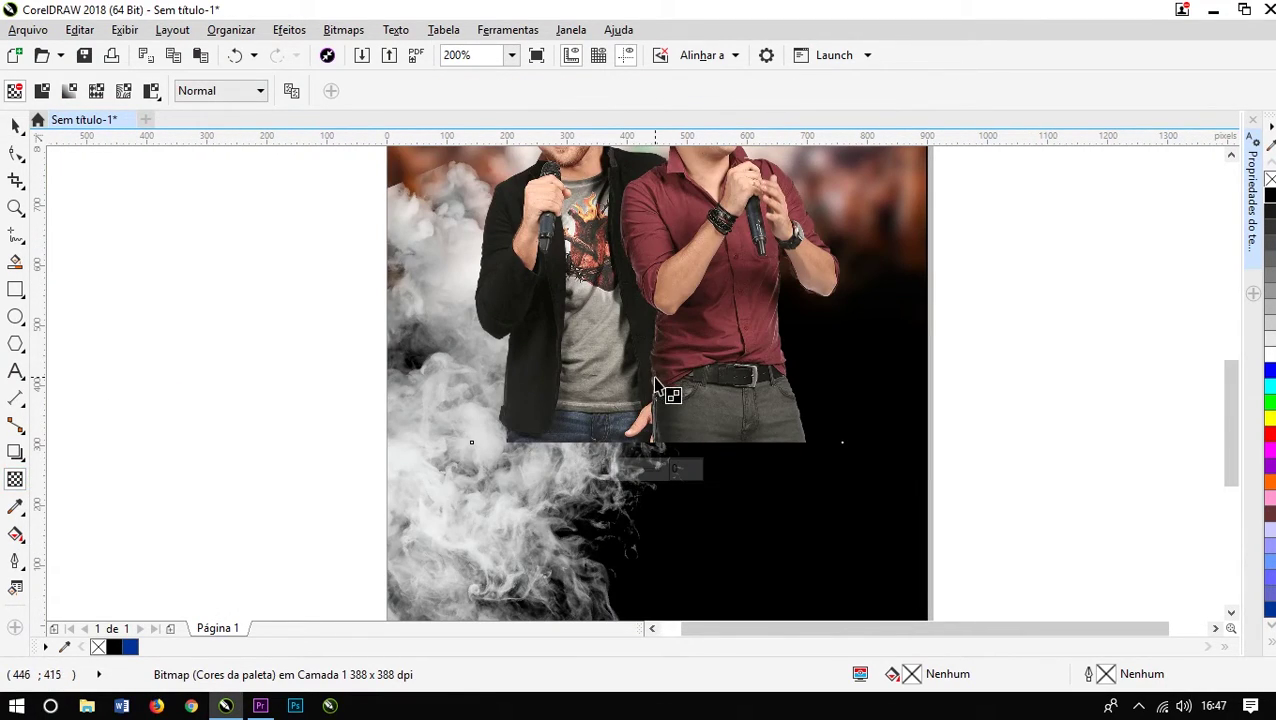
left_click_drag(648, 371, 648, 473)
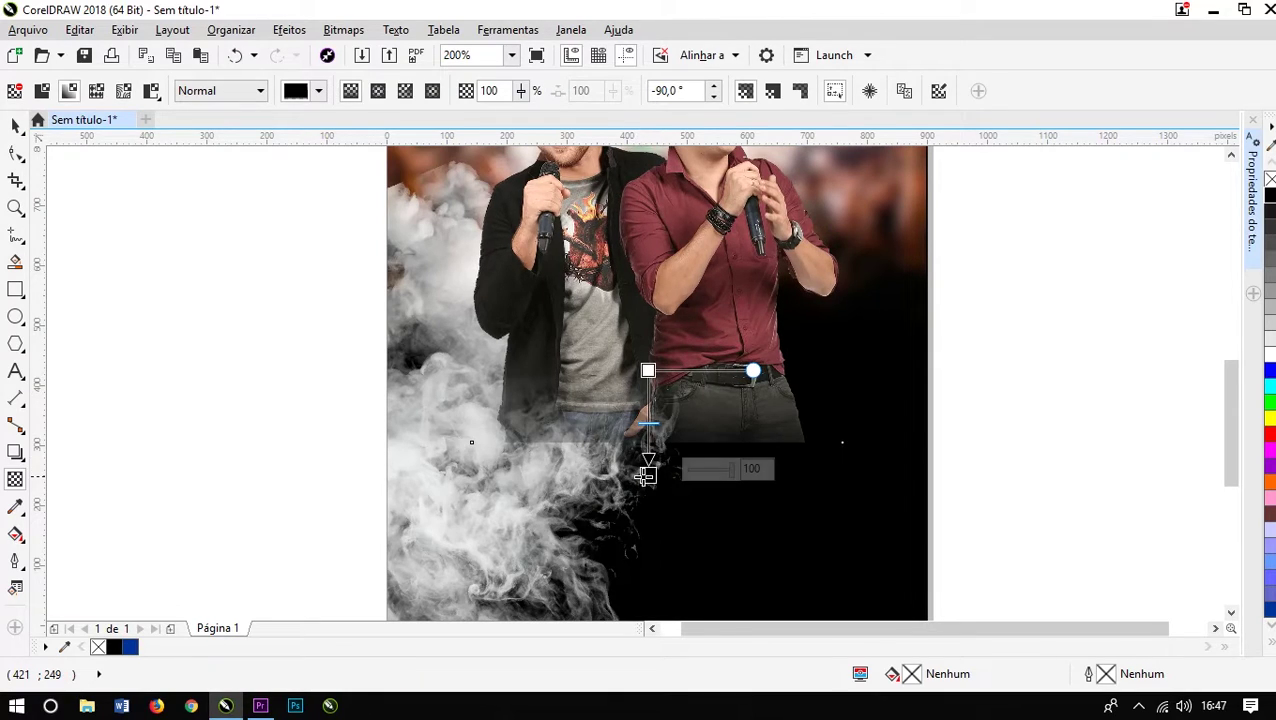
left_click_drag(648, 371, 647, 361)
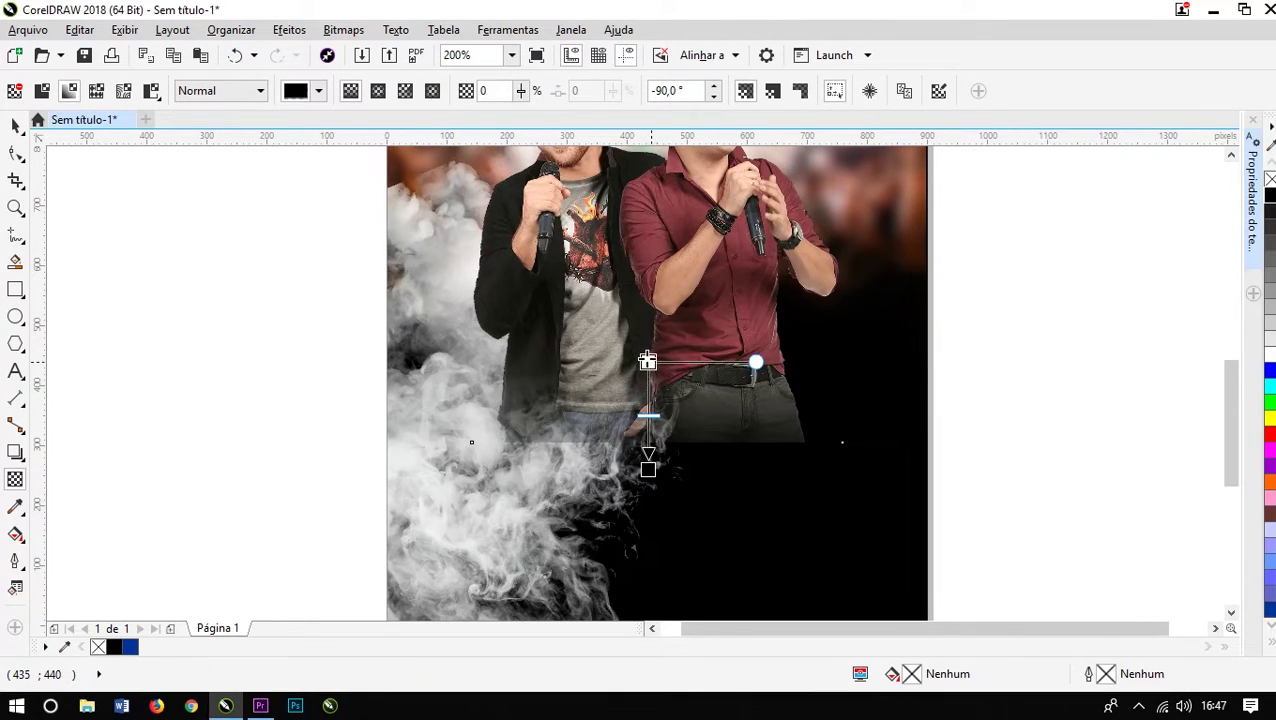
left_click_drag(648, 468, 646, 447)
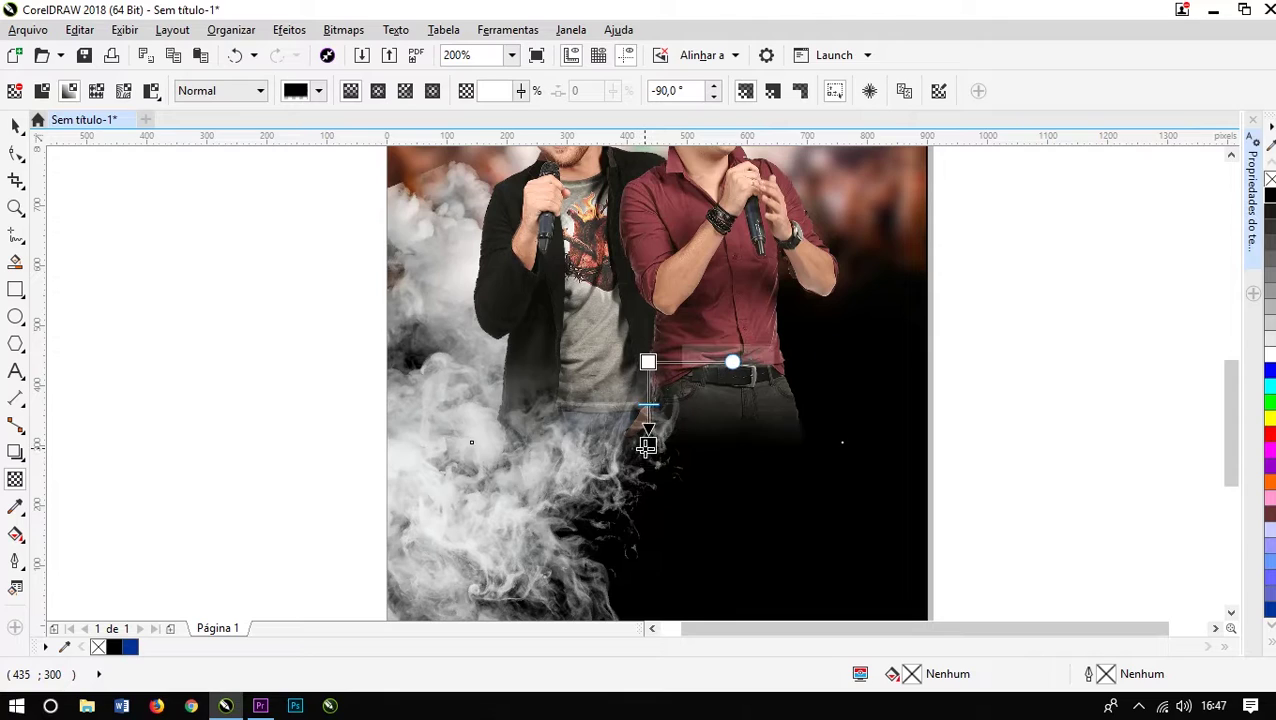
left_click_drag(648, 361, 649, 351)
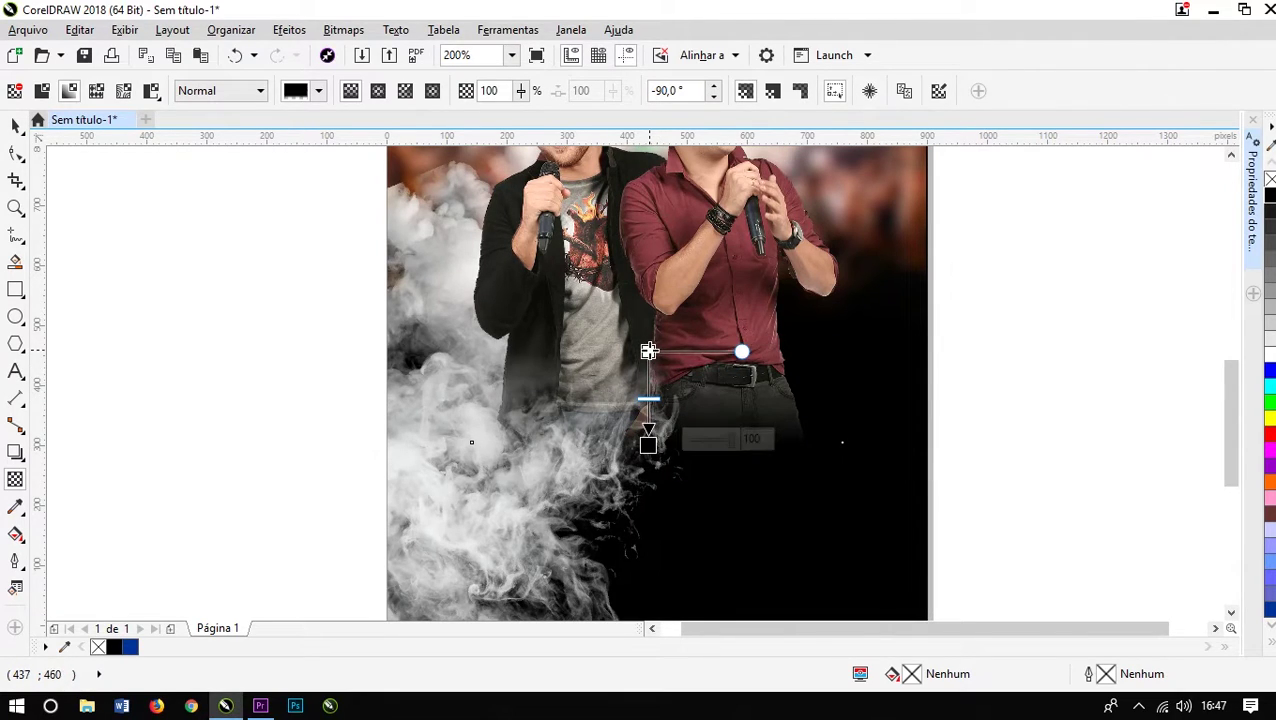
Step: Mirror the smoke bitmap, move it over the singers' photo and rotate it to about 164.3°
left_click(15, 125)
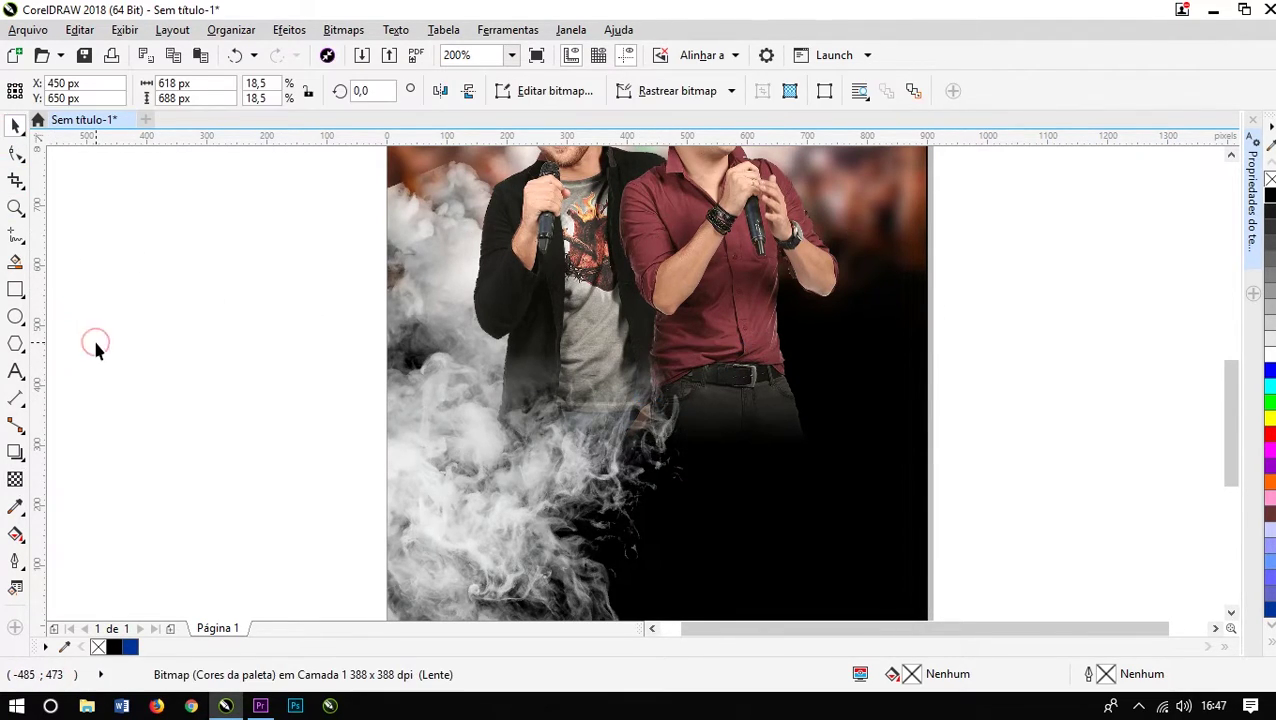
key("ctrl+z")
scroll(457, 545, "down", 2)
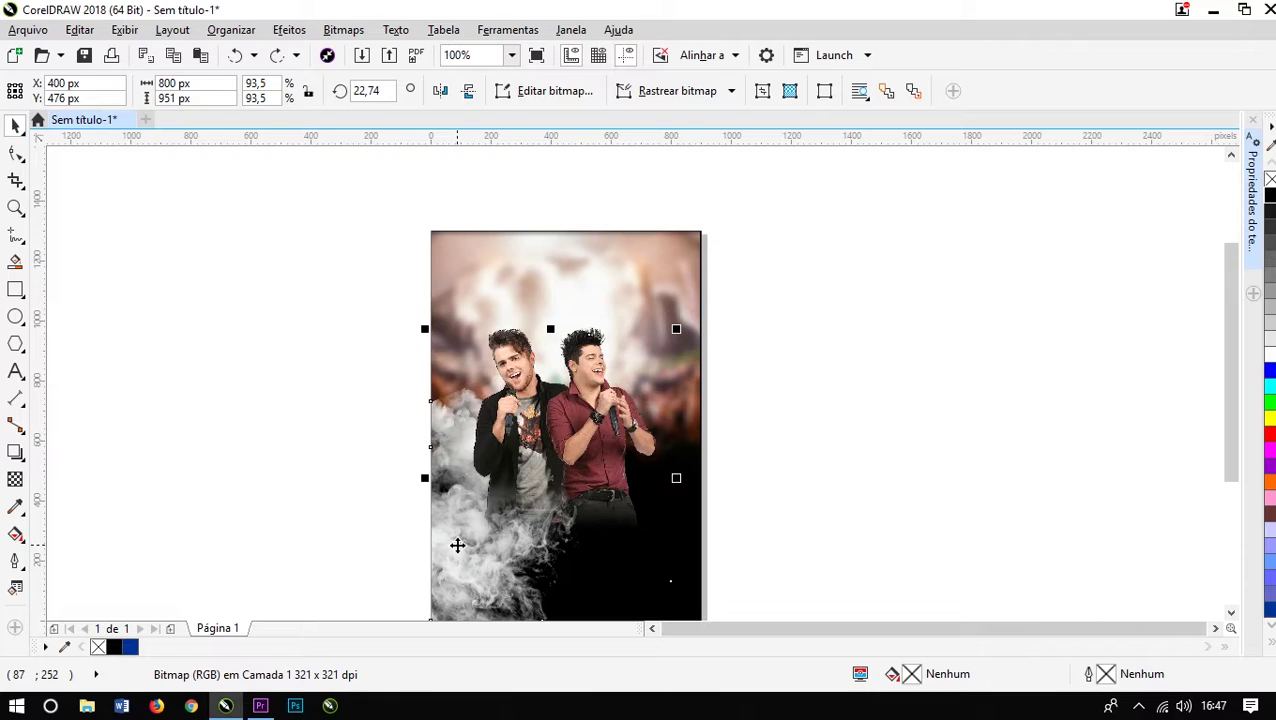
key("ctrl+shift+z")
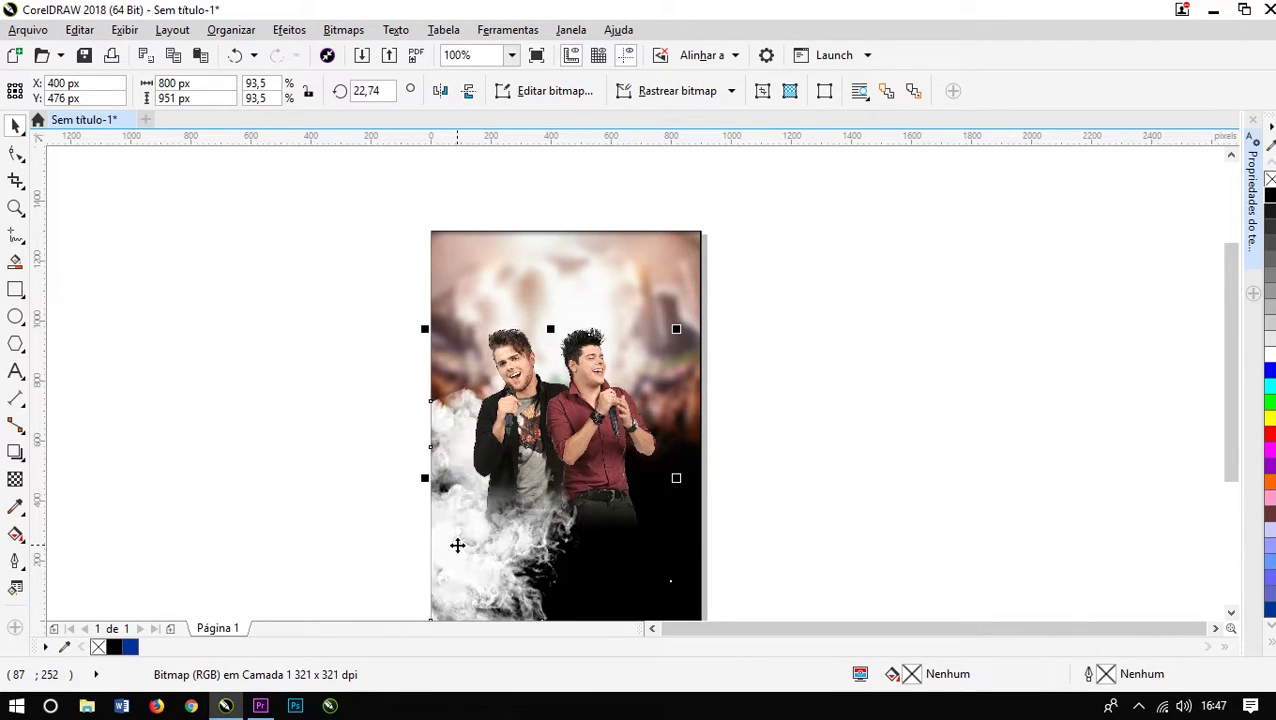
left_click_drag(424, 478, 680, 527)
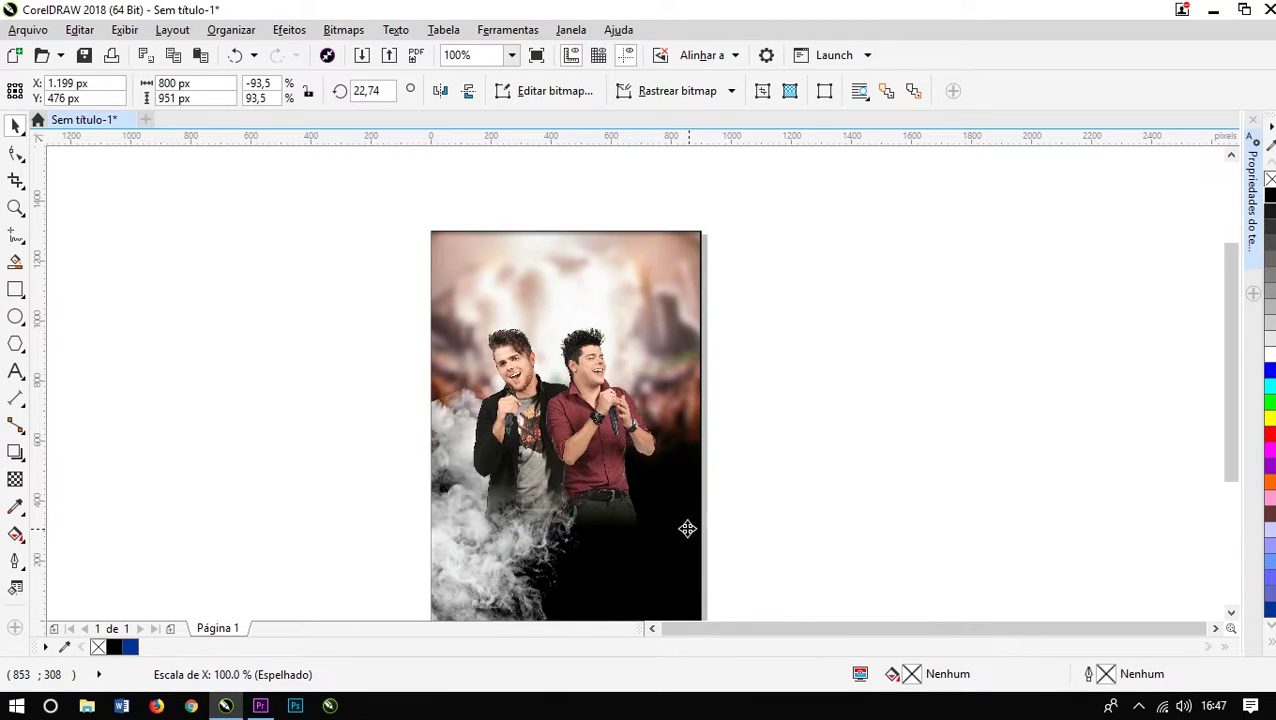
left_click_drag(789, 516, 691, 498)
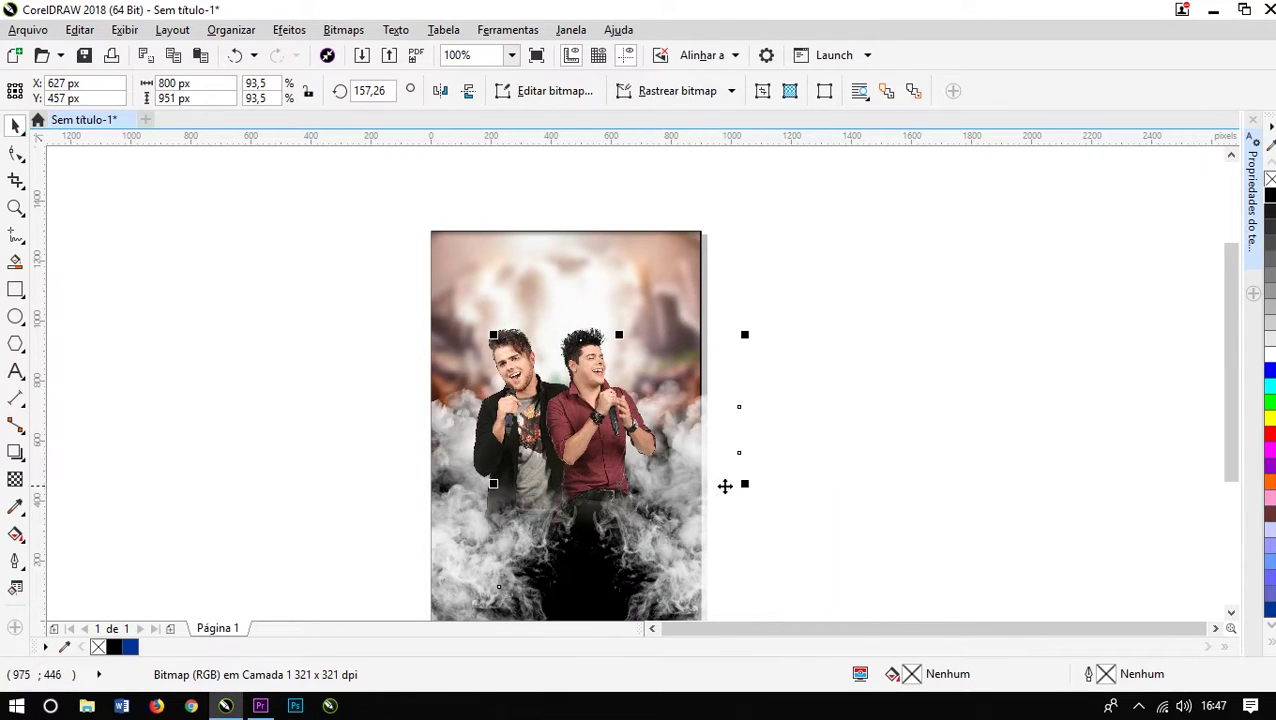
left_click_drag(736, 455, 701, 443)
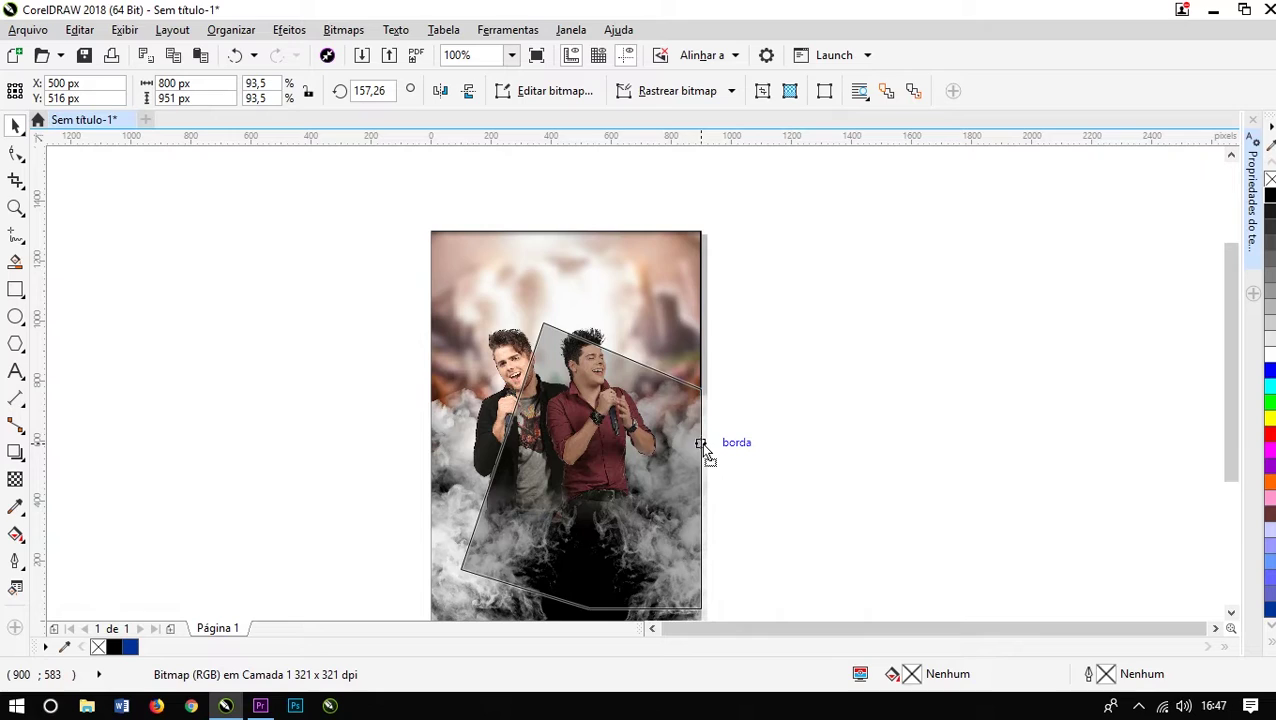
Step: Stretch the mirrored smoke's left side so it is 1,193 × 951 px
scroll(700, 445, "down", 1)
scroll(690, 480, "up", 1)
scroll(672, 500, "up", 2)
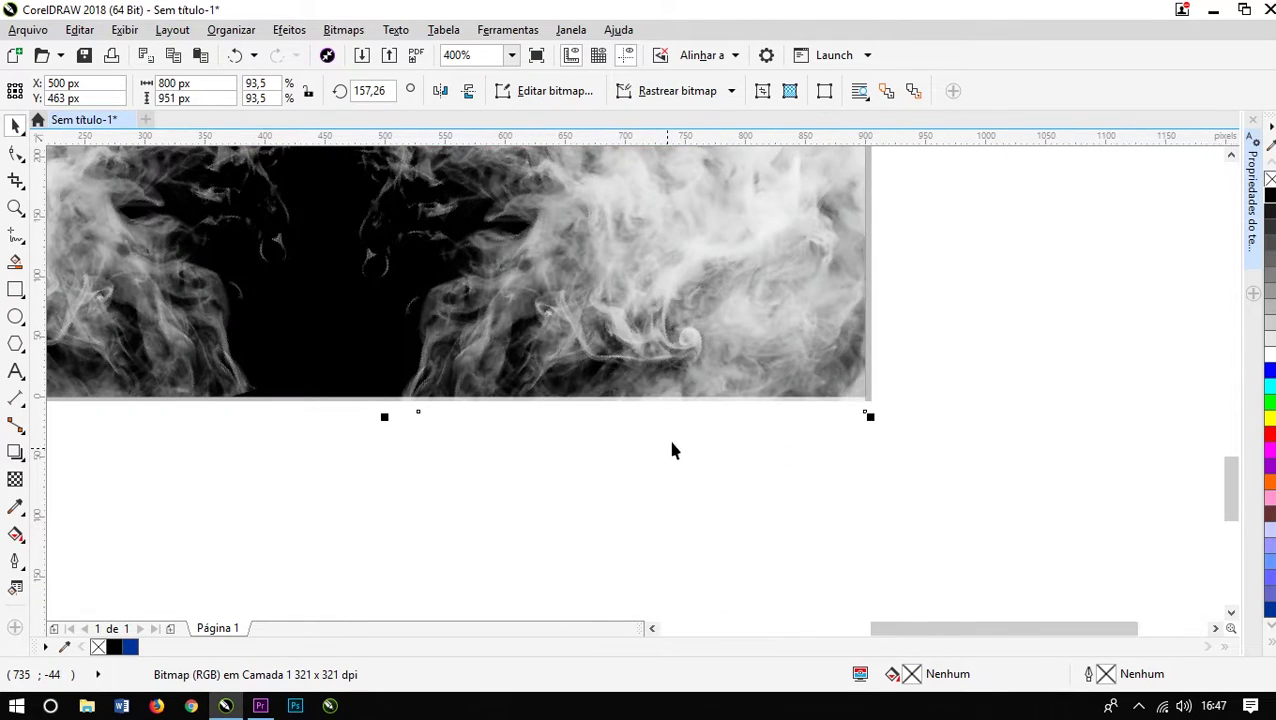
scroll(578, 470, "down", 1)
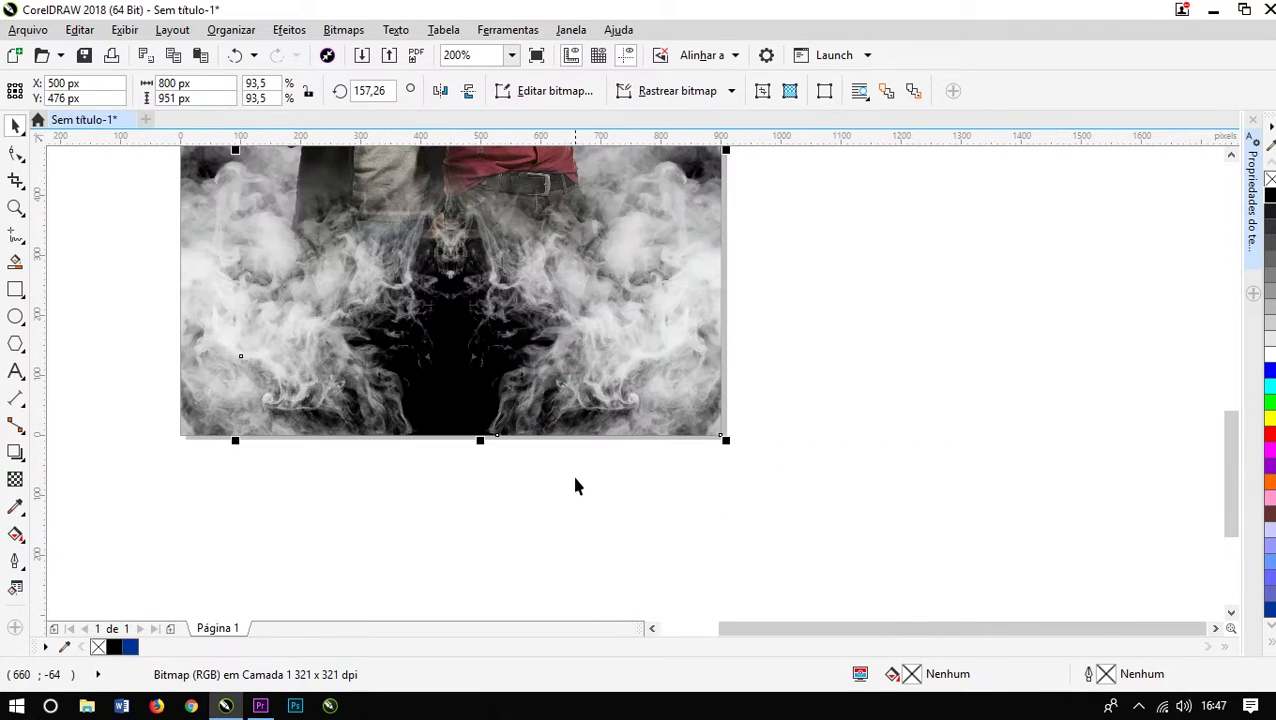
left_click(575, 486)
left_click(607, 390)
scroll(607, 390, "down", 2)
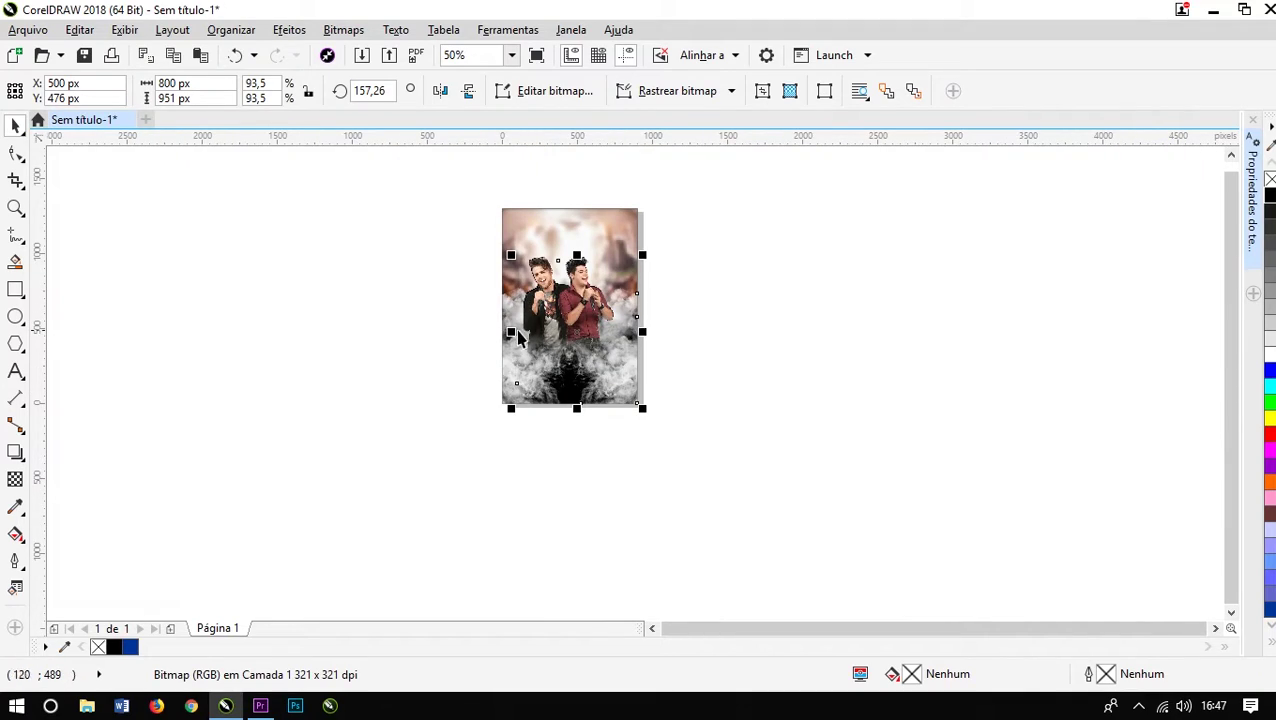
left_click_drag(511, 331, 457, 332)
scroll(462, 330, "up", 1)
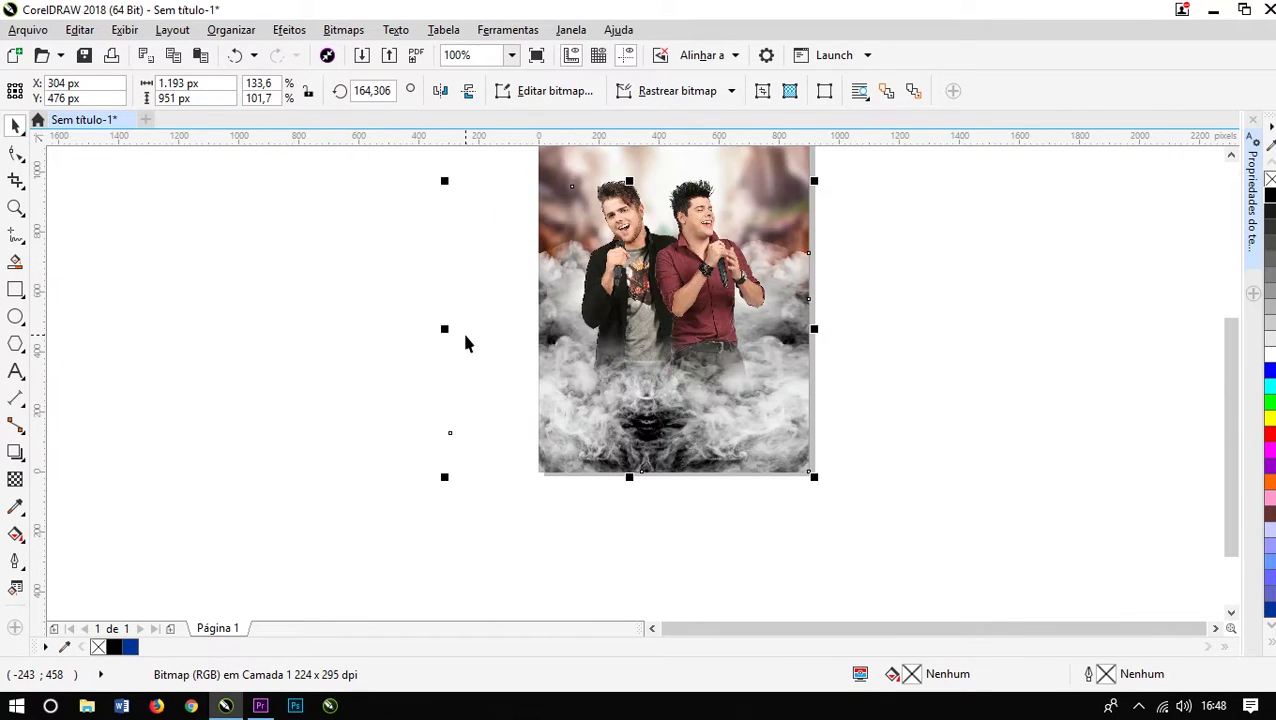
Step: Add two nodes to the smoke outline and delete its lower-left node to straighten the edge
left_click(15, 153)
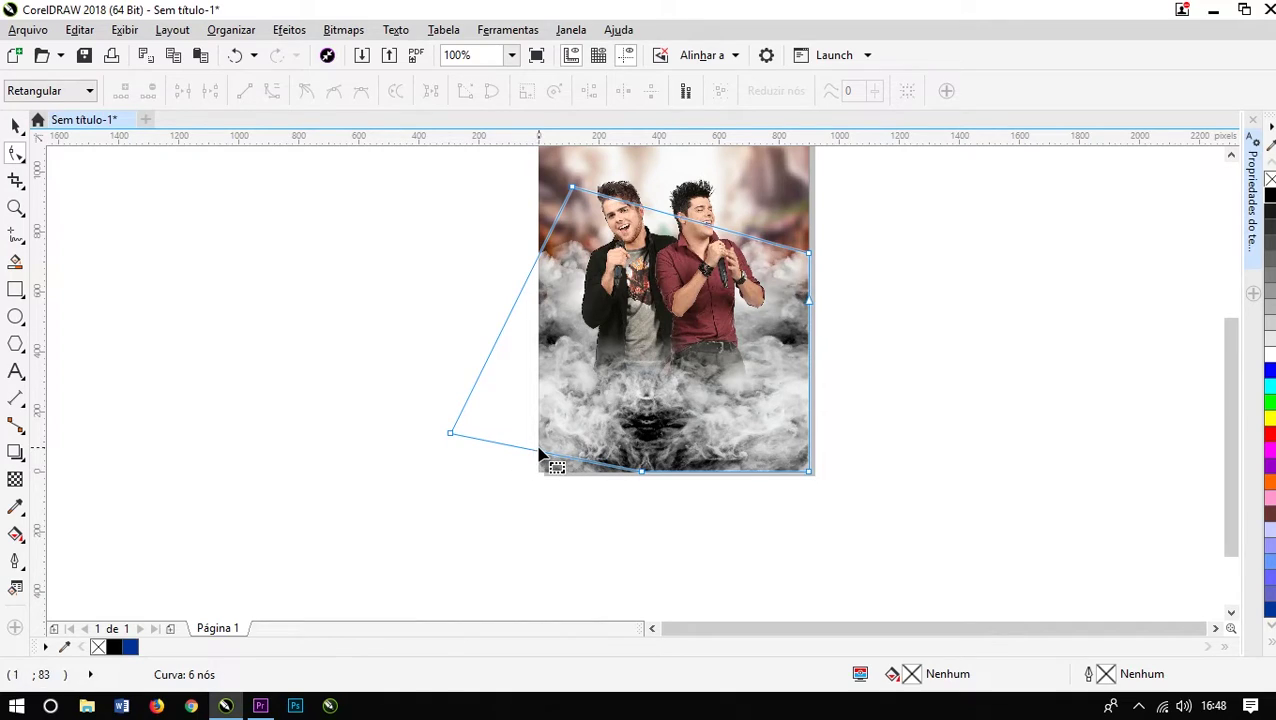
double_click(540, 454)
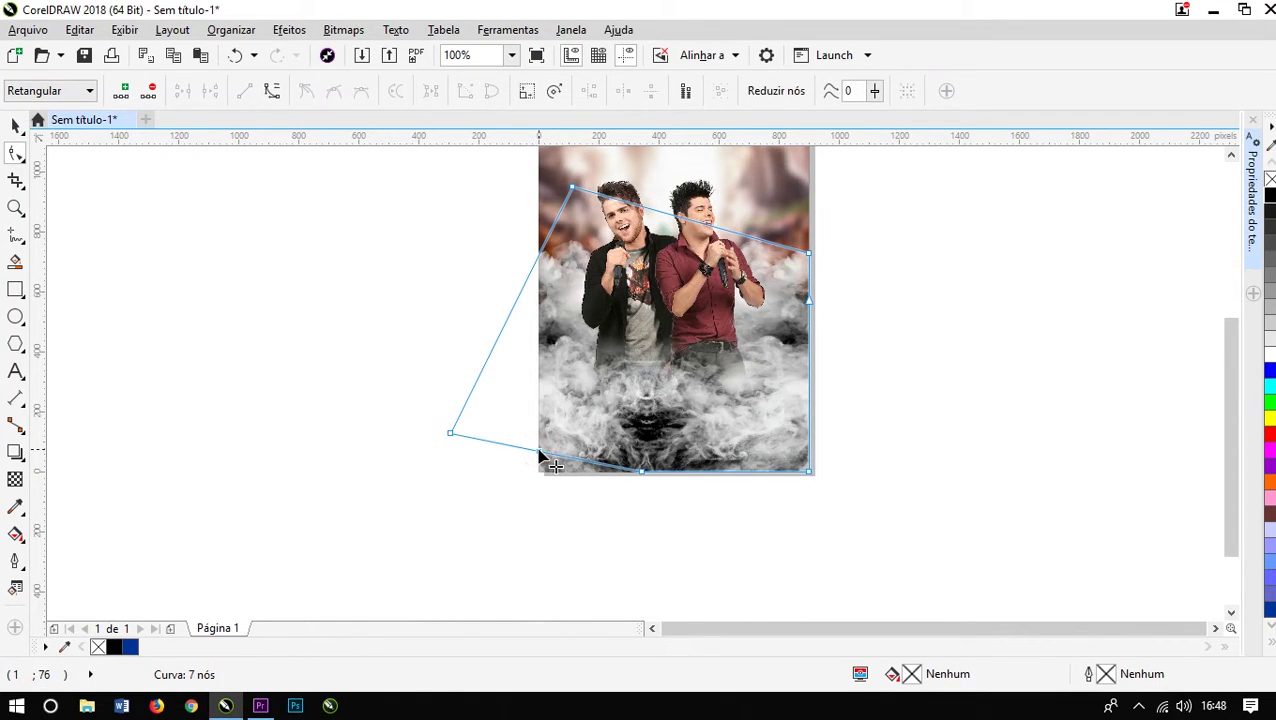
double_click(540, 258)
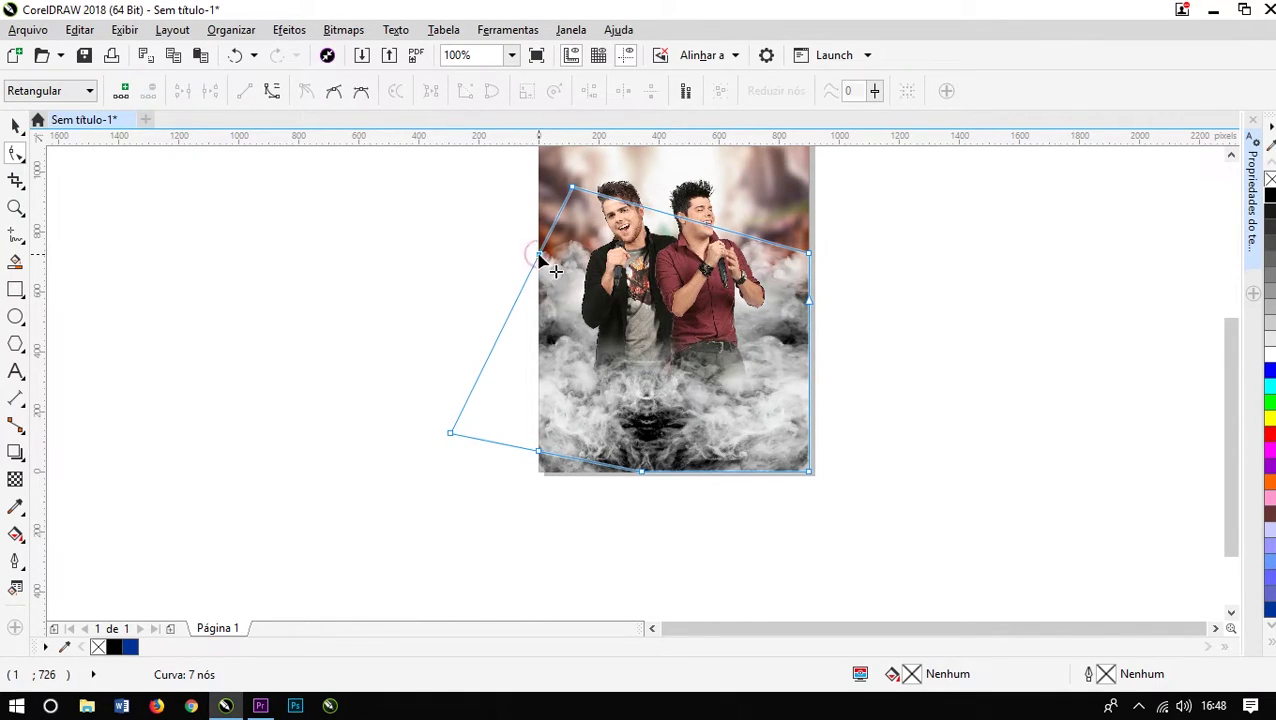
left_click_drag(418, 392, 468, 471)
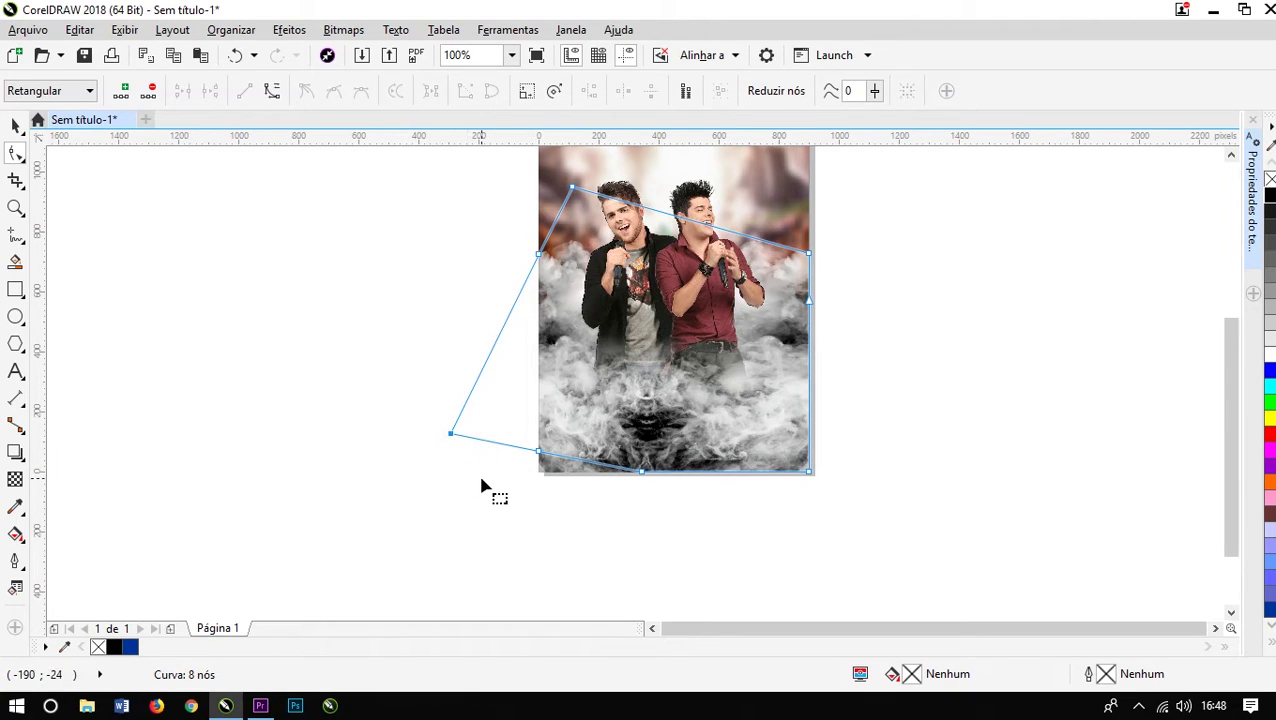
key("Delete")
Step: Nudge the singers' photo slightly right and down to Y 618 px
left_click(15, 125)
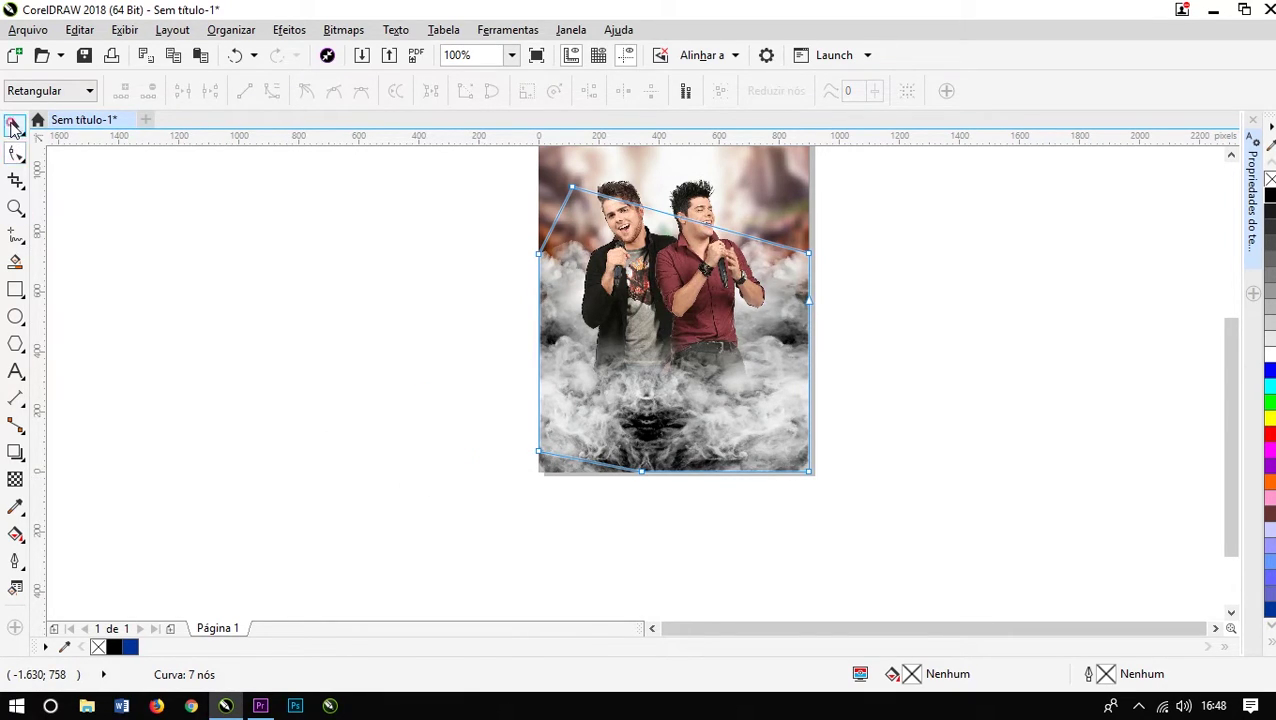
left_click(424, 355)
scroll(437, 431, "down", 3)
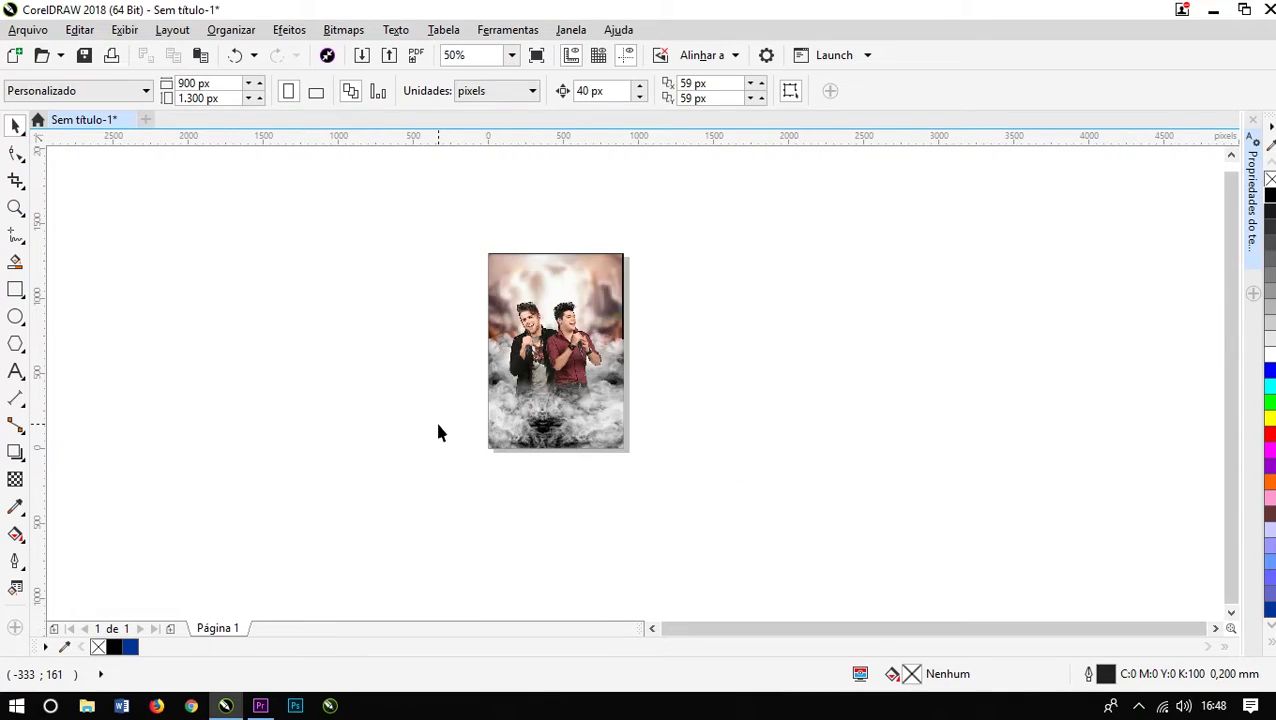
scroll(438, 400, "up", 4)
left_click(345, 328)
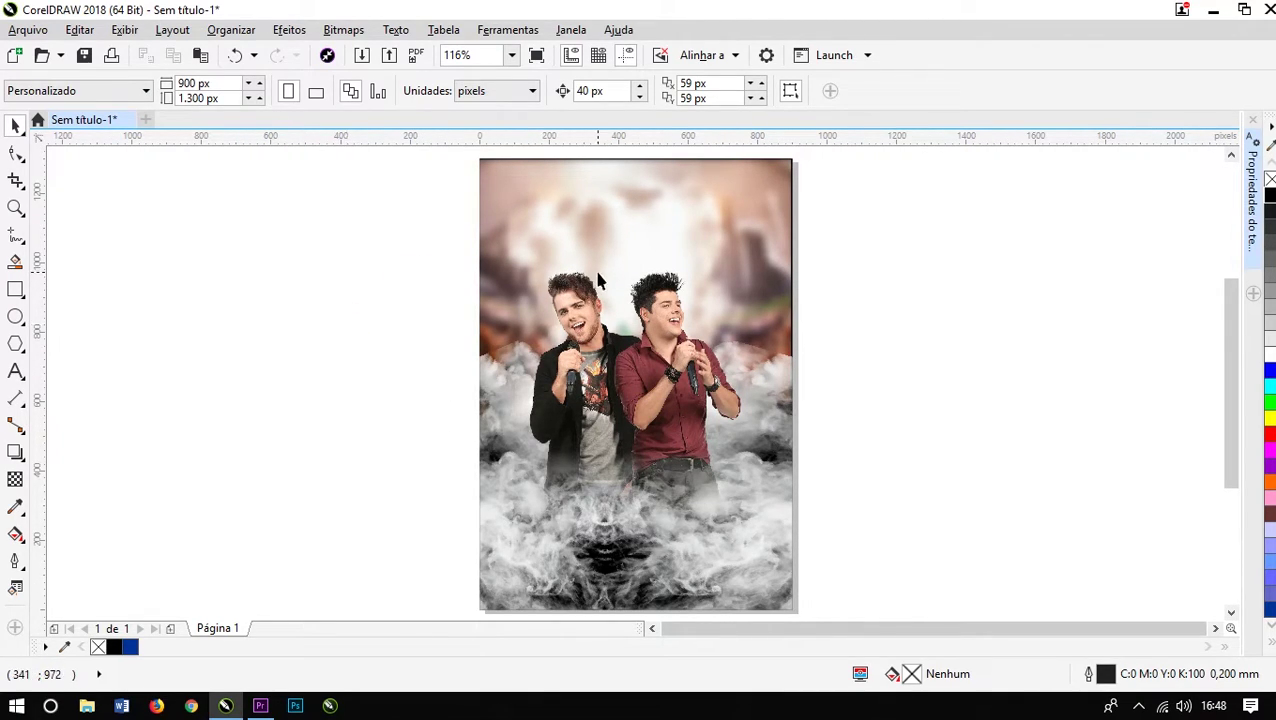
left_click_drag(572, 286, 586, 289)
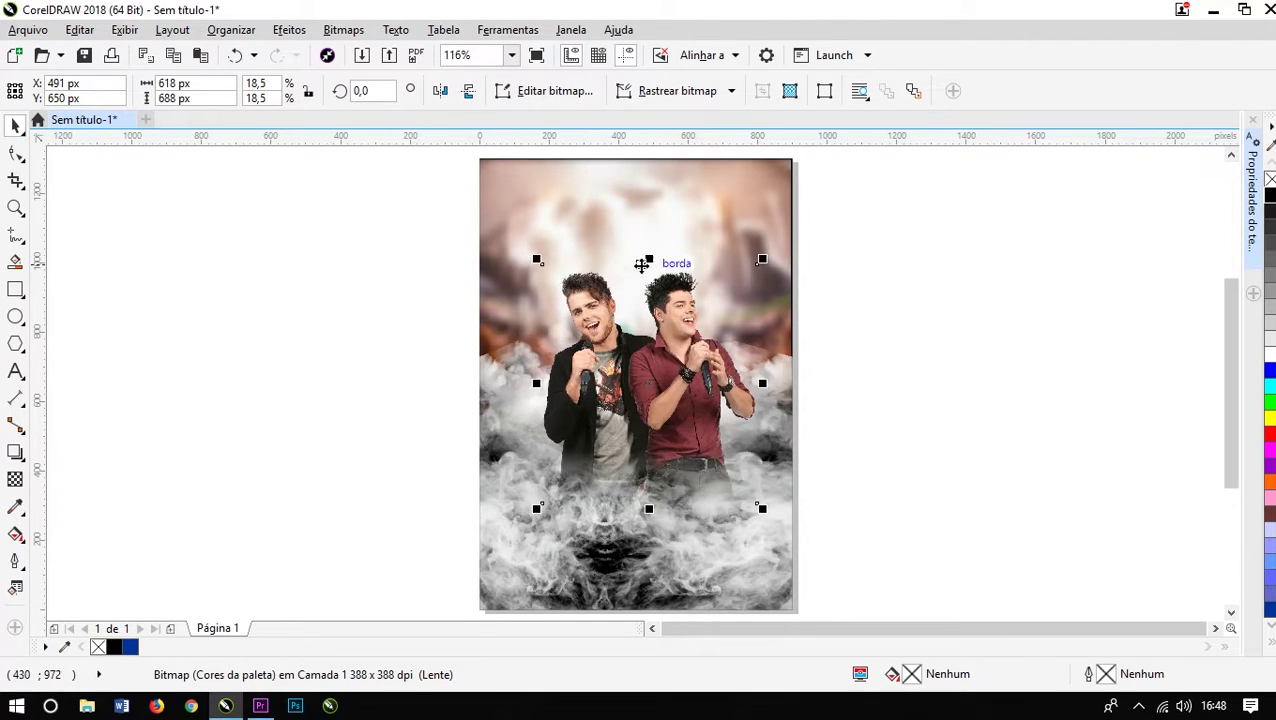
left_click_drag(664, 284, 668, 296)
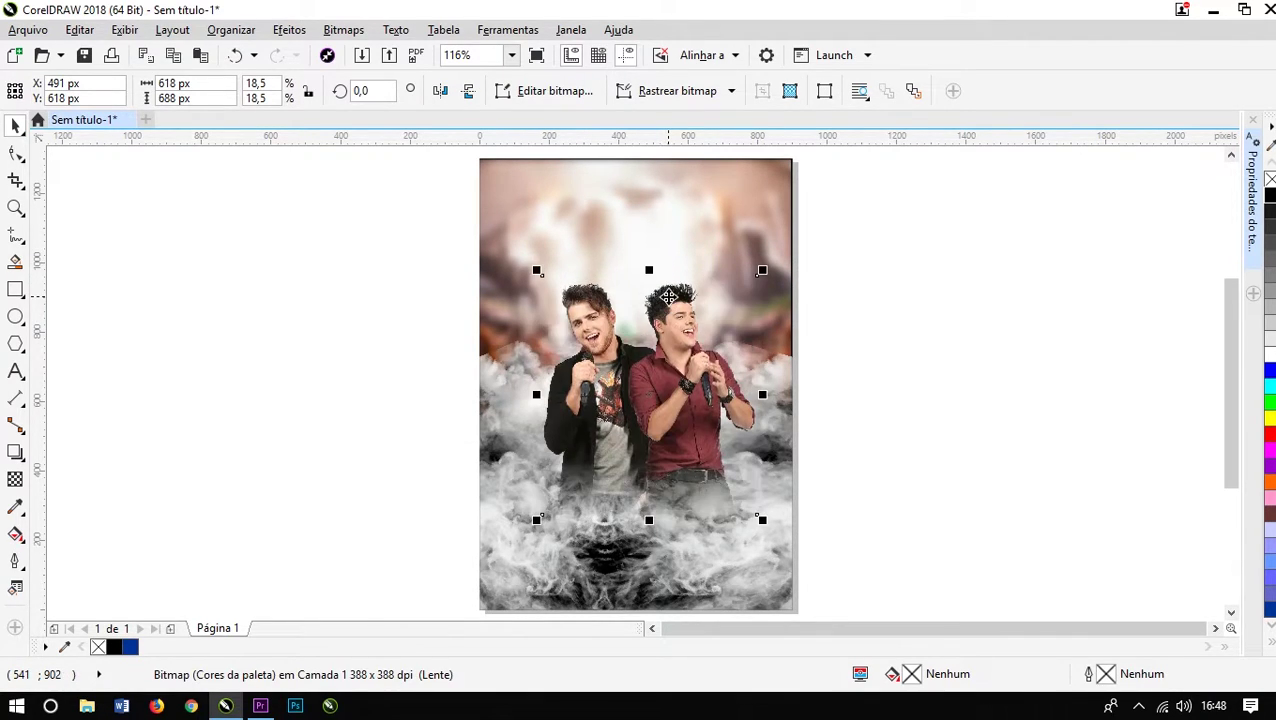
left_click(245, 370)
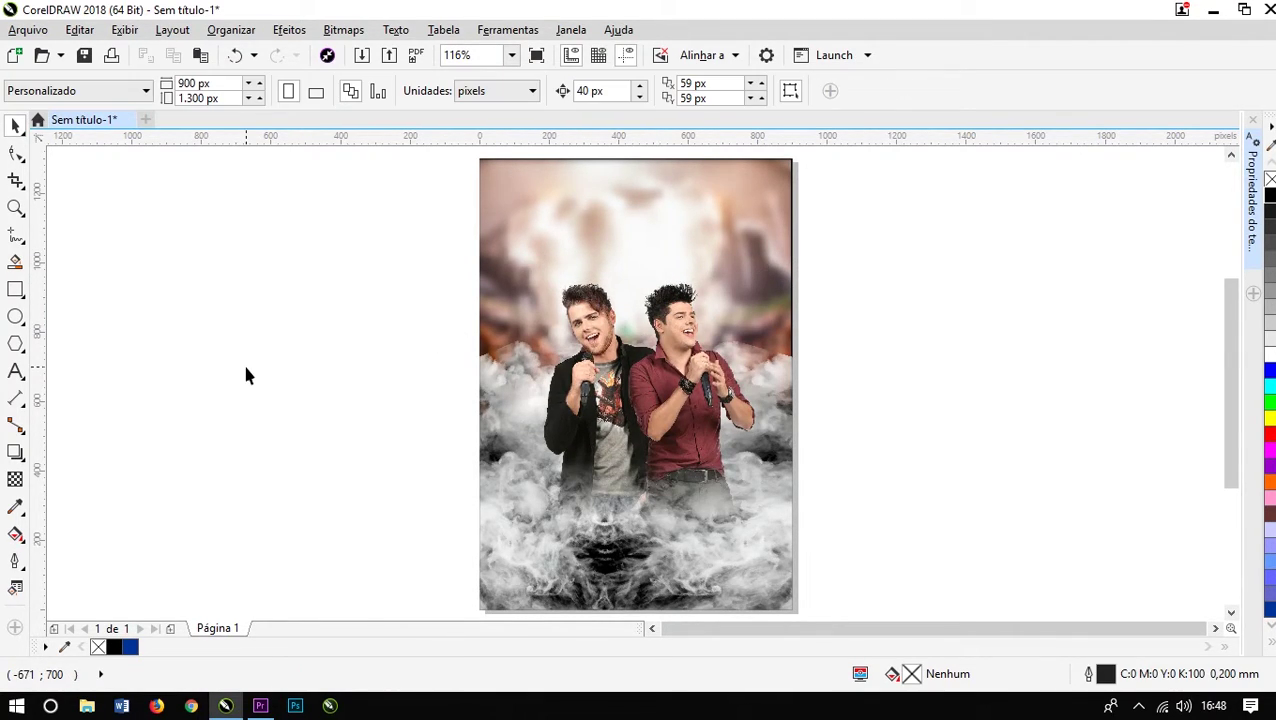
Step: Create a page-sized navy #003399 rectangle with no outline in front of the photo
double_click(15, 290)
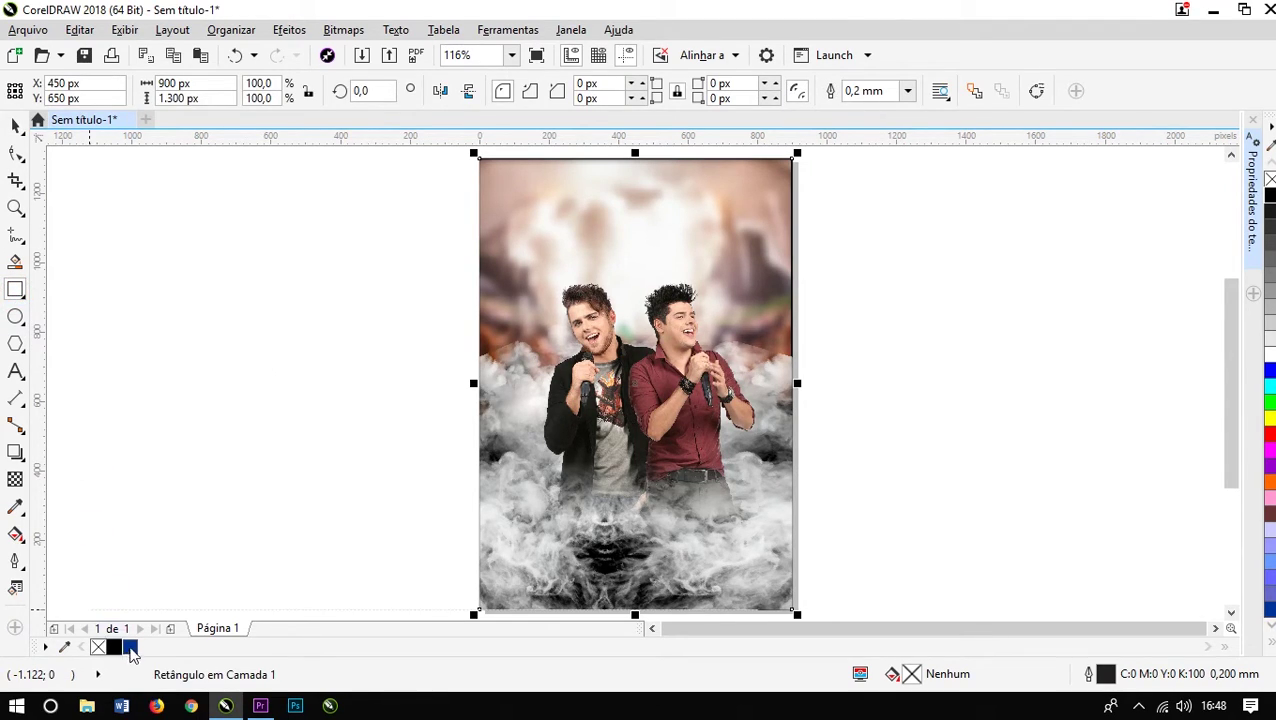
left_click(129, 648)
right_click(98, 648)
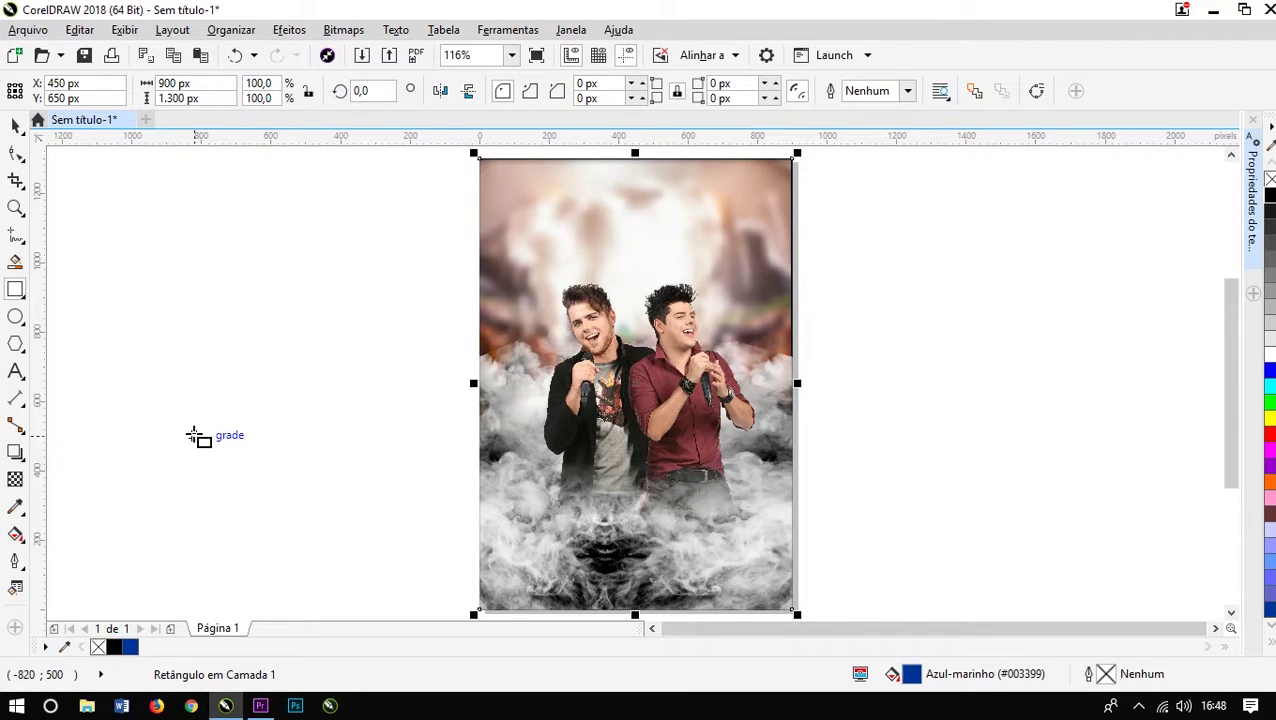
key("shift+Page_Up")
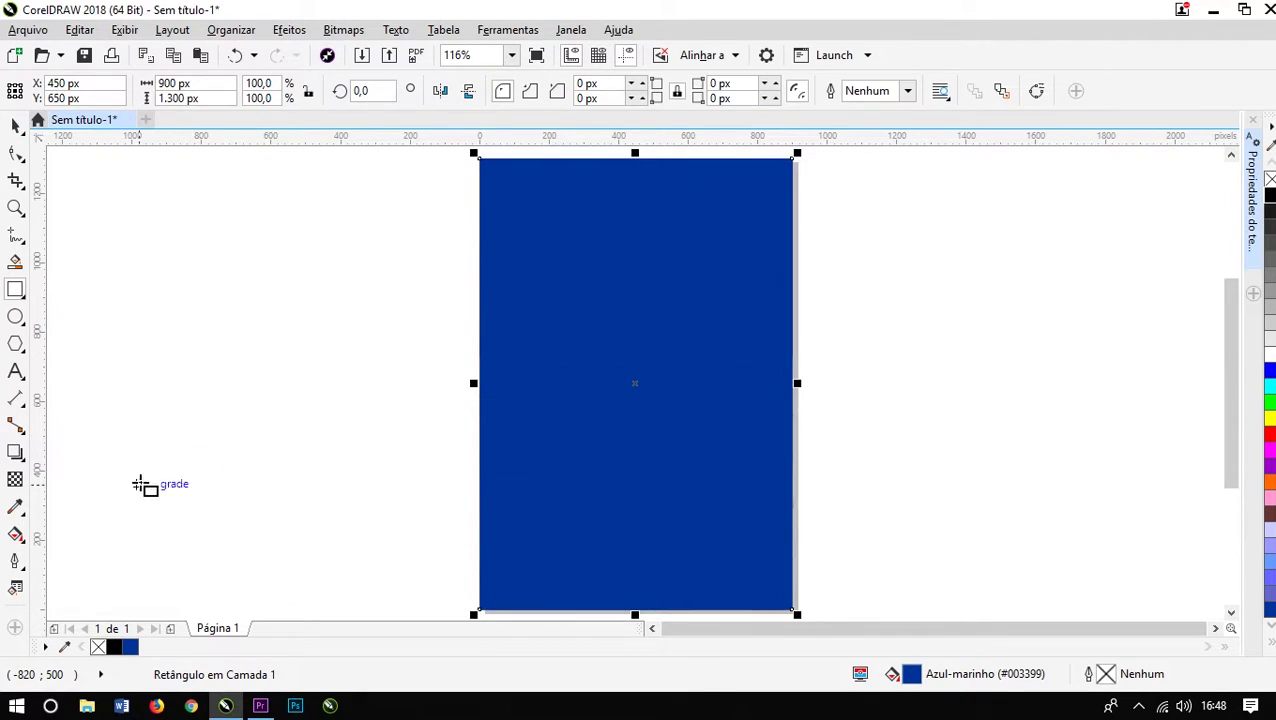
Step: Give the navy rectangle a uniform 50% transparency
left_click(15, 481)
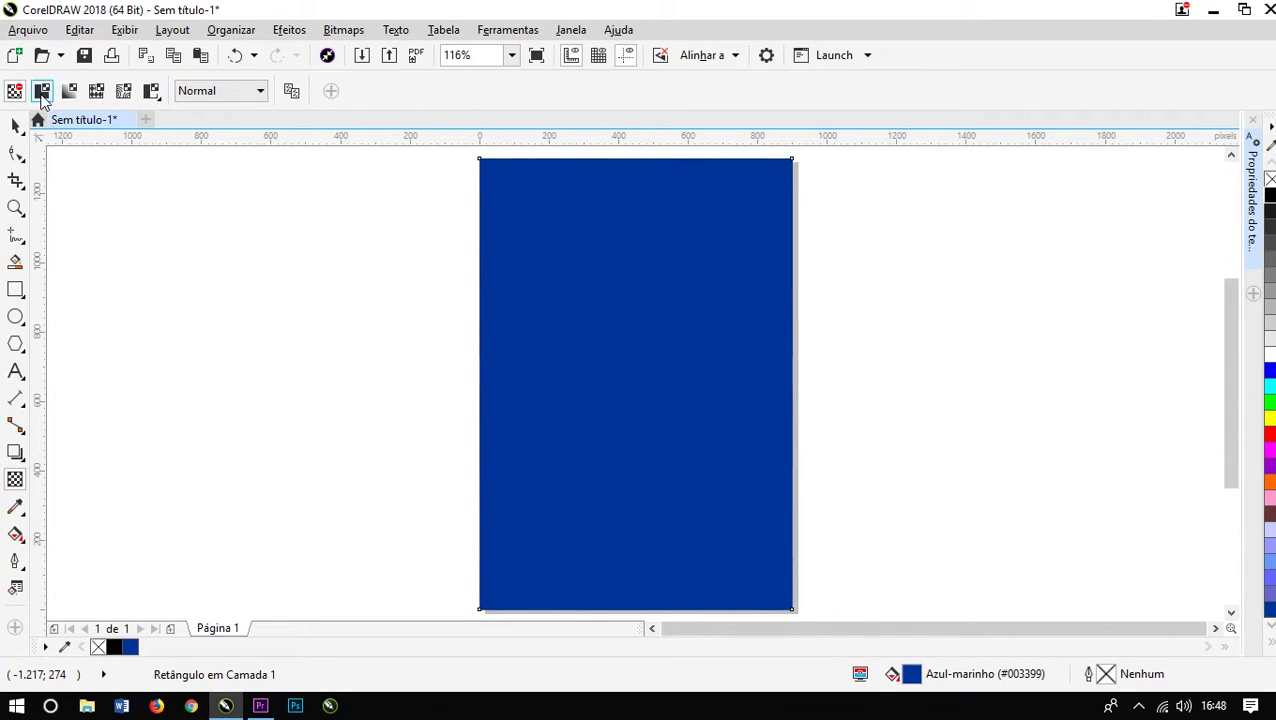
left_click(42, 91)
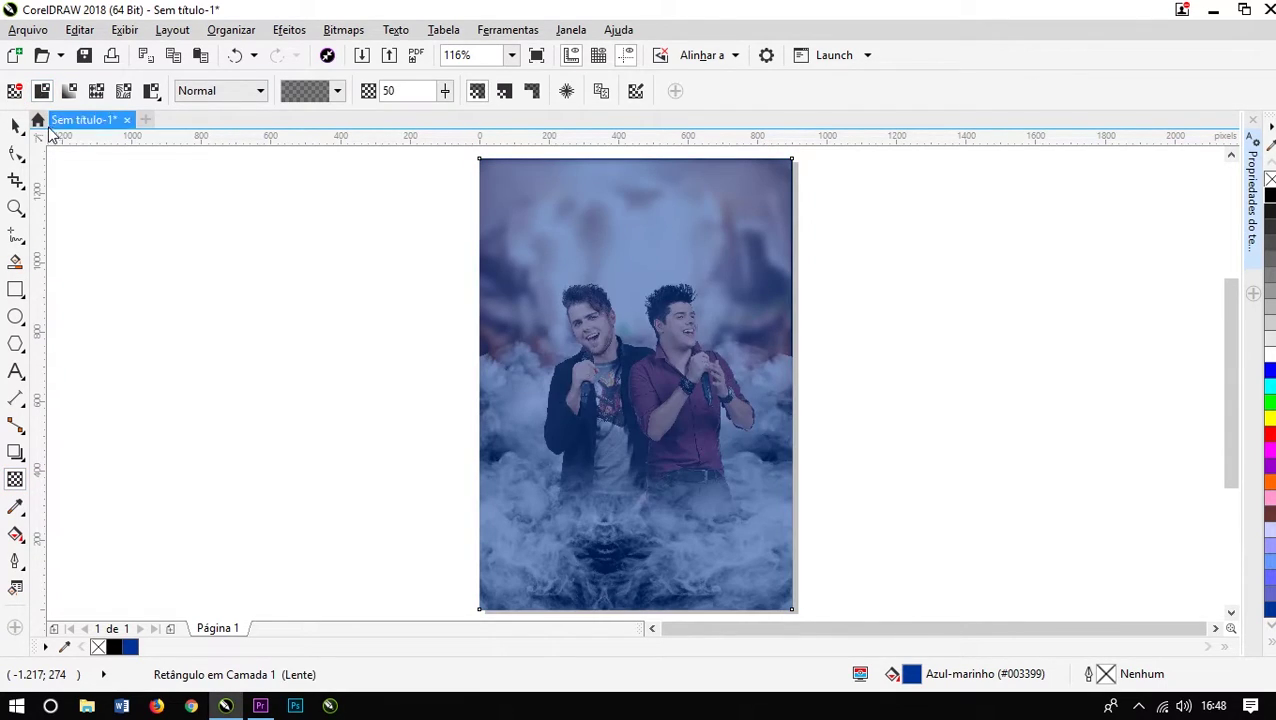
left_click(15, 124)
left_click(362, 285)
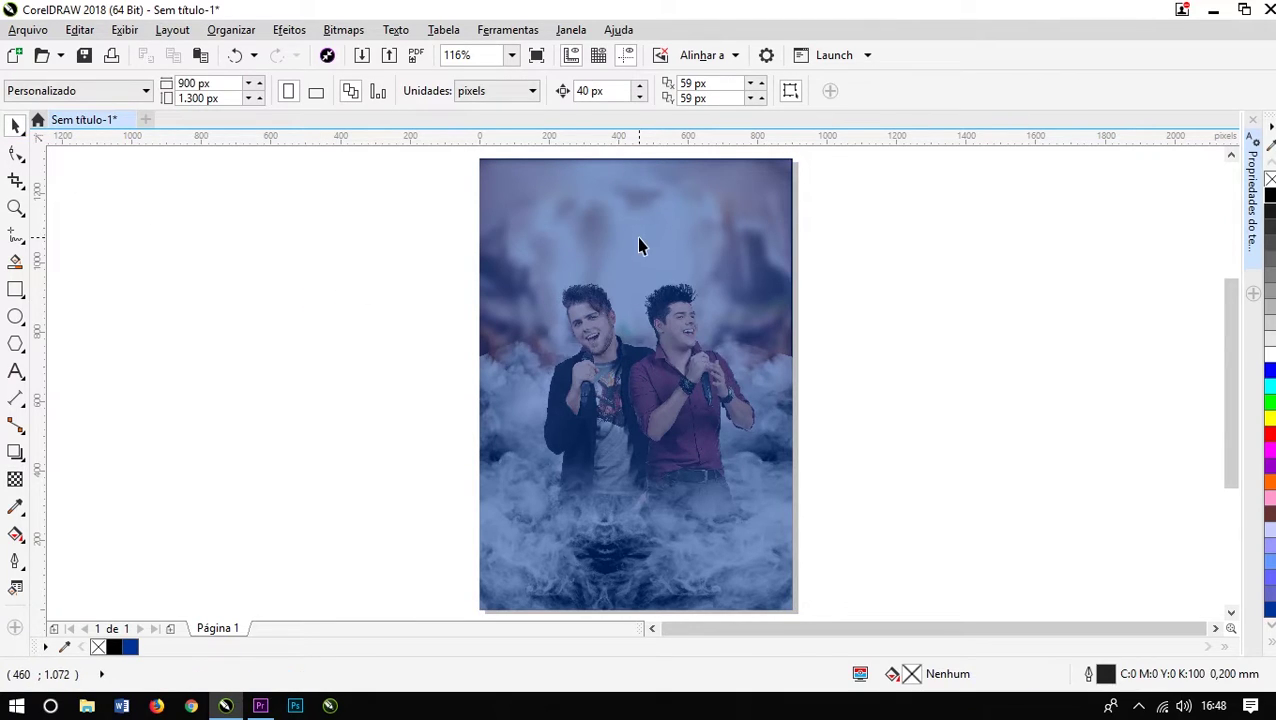
Step: Move the navy tint rectangle behind the singers and smoke images
mouse_move(438, 222)
left_mouse_down()
mouse_move(826, 556)
mouse_move(827, 535)
left_mouse_up()
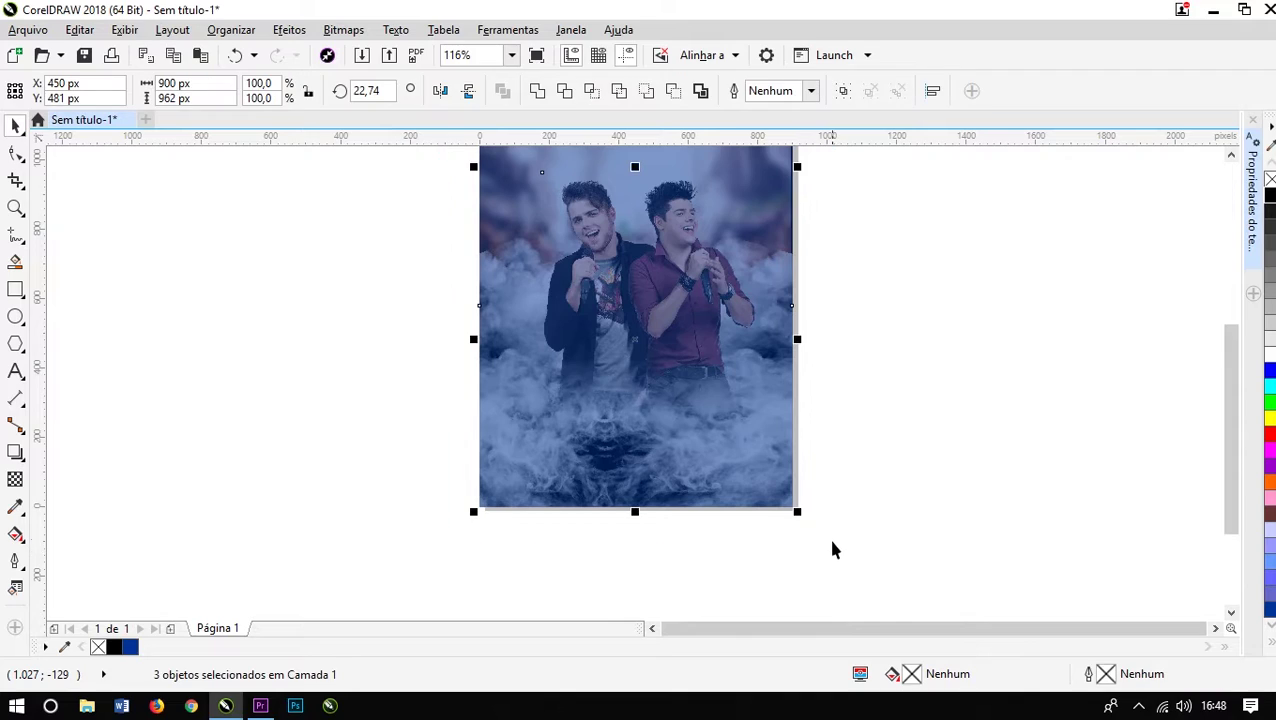
scroll(836, 533, "up", 2)
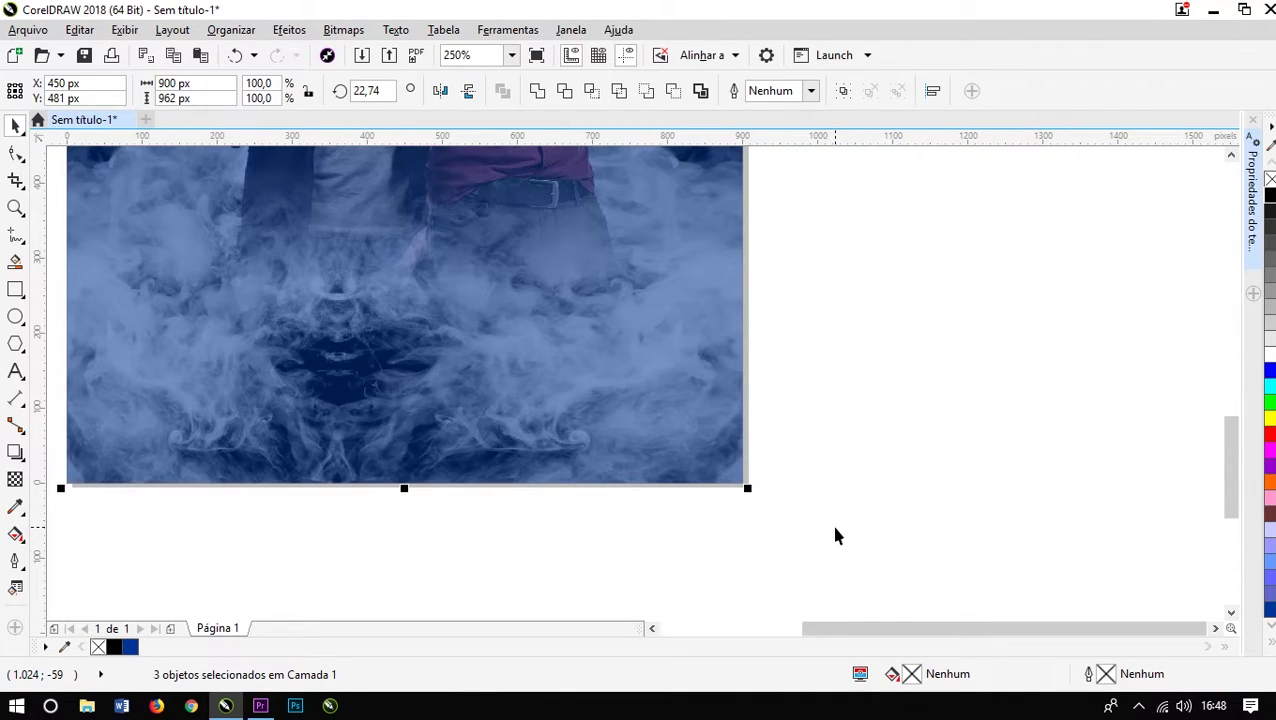
left_click(883, 455)
scroll(886, 454, "down", 2)
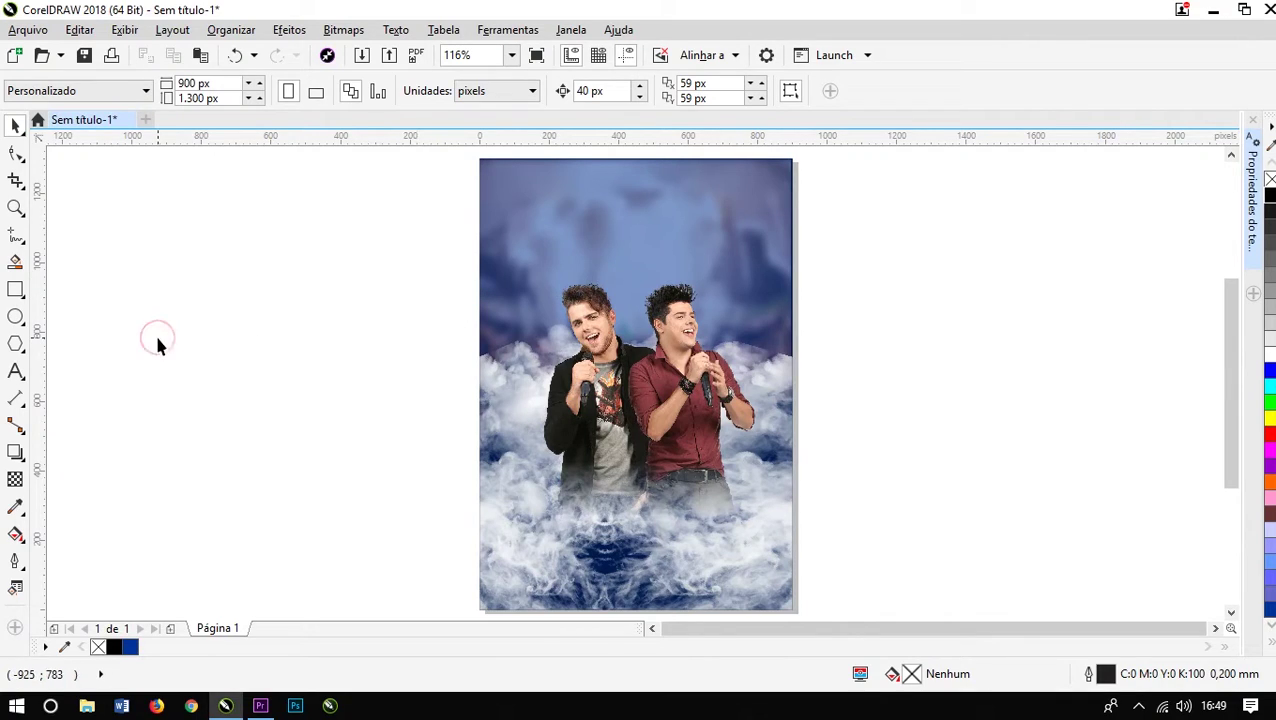
Step: Add a FEST NIGHT title in the Arwing font and move it to the top of the flyer
left_click(15, 371)
left_click(139, 405)
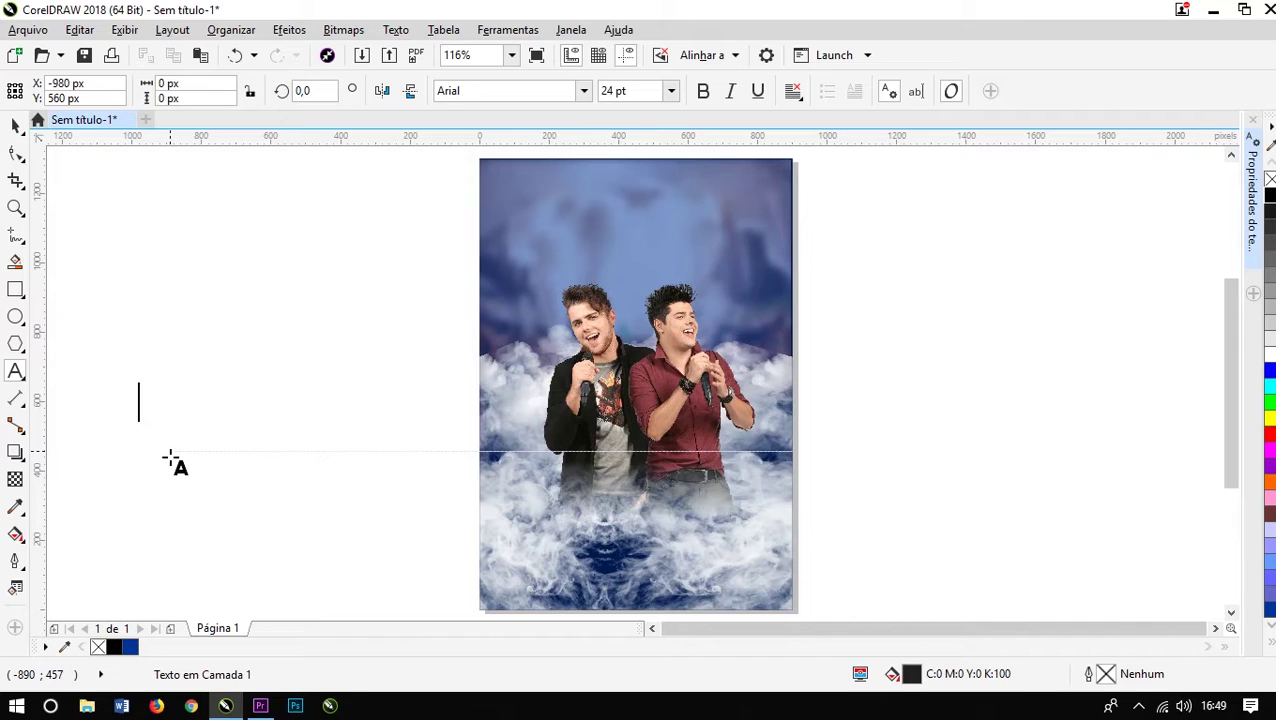
type("fest")
key("BackSpace")
key("BackSpace")
key("BackSpace")
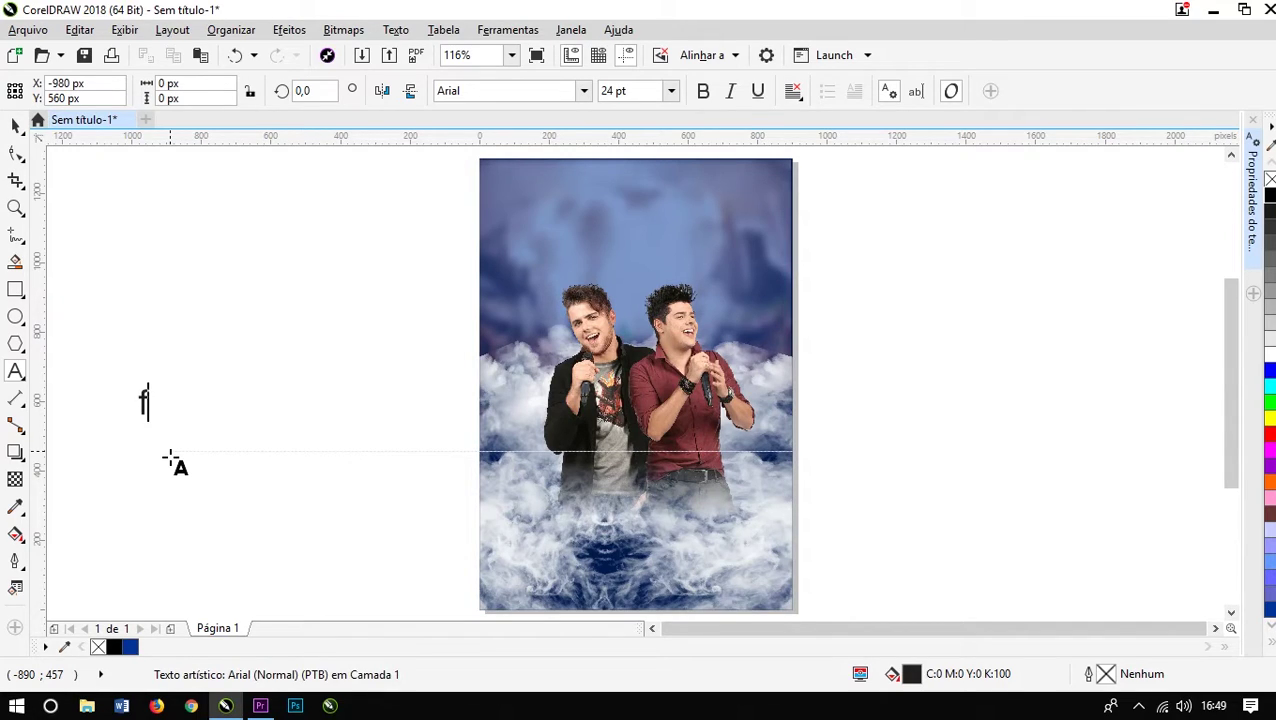
type("FEST ")
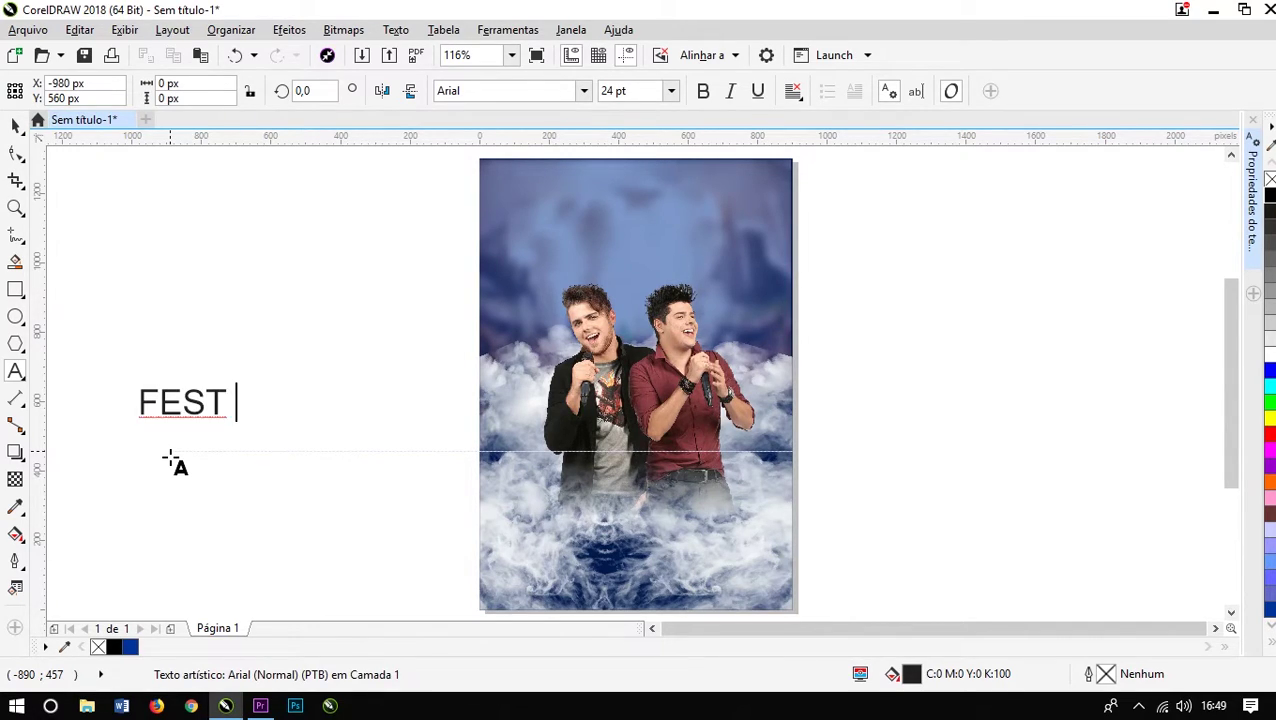
type("NIGHT")
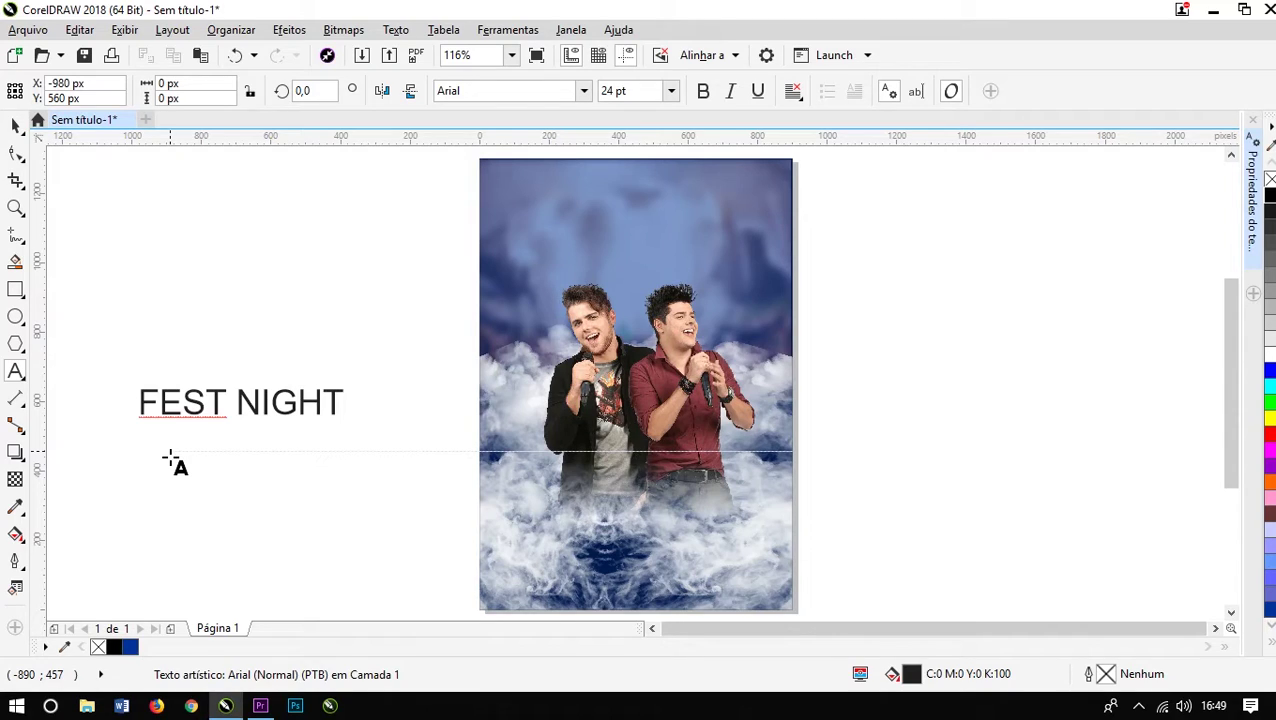
key("ctrl+space")
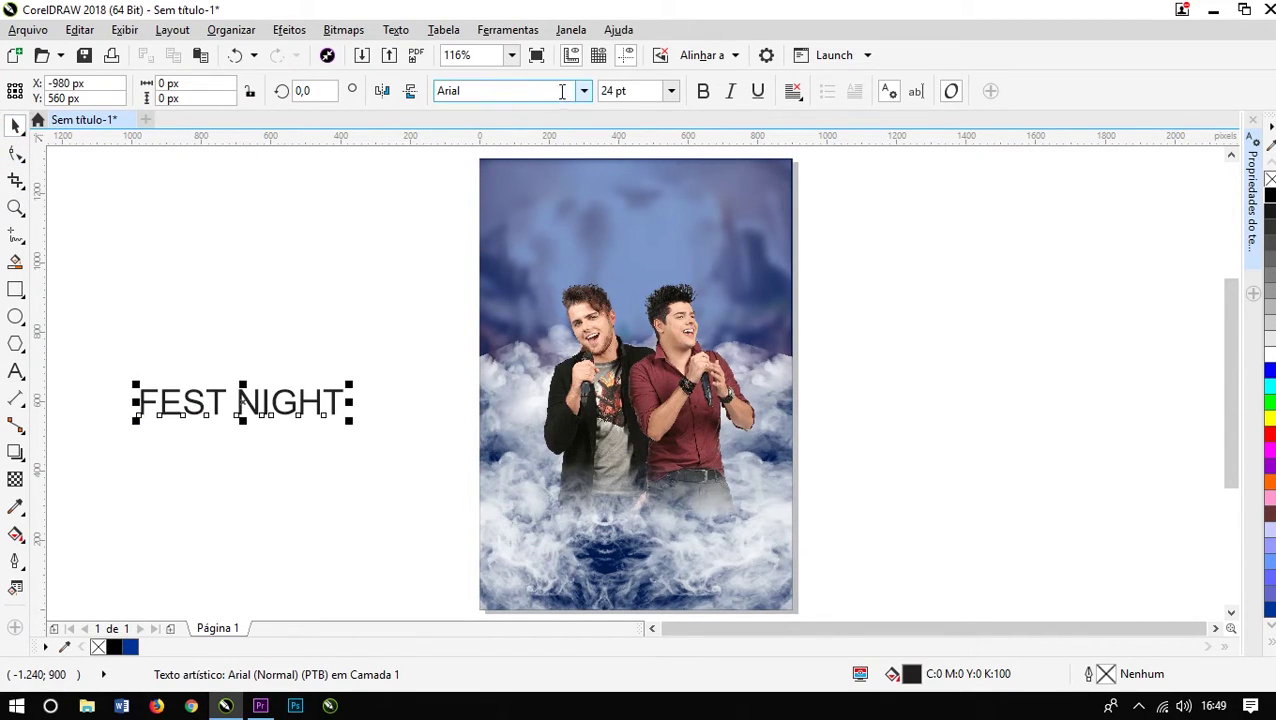
left_click(582, 92)
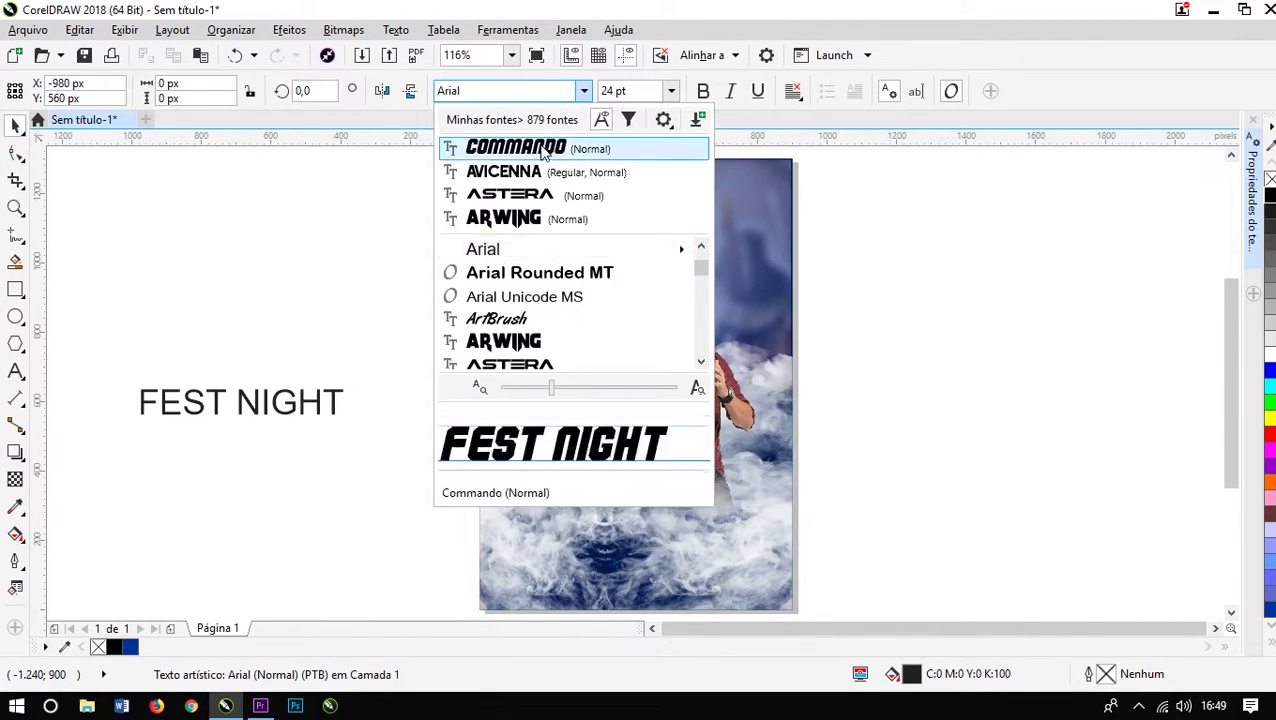
left_click(534, 220)
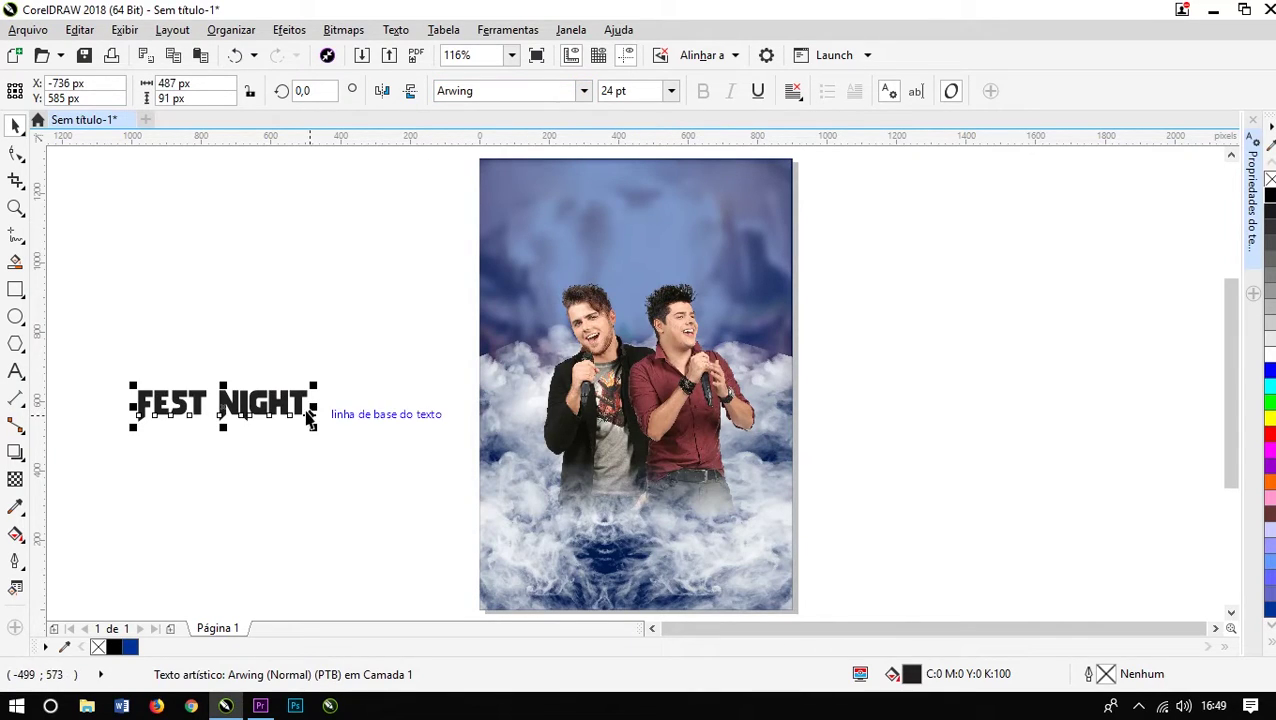
mouse_move(299, 408)
left_mouse_down()
mouse_move(672, 276)
mouse_move(704, 214)
left_mouse_up()
left_click(410, 248)
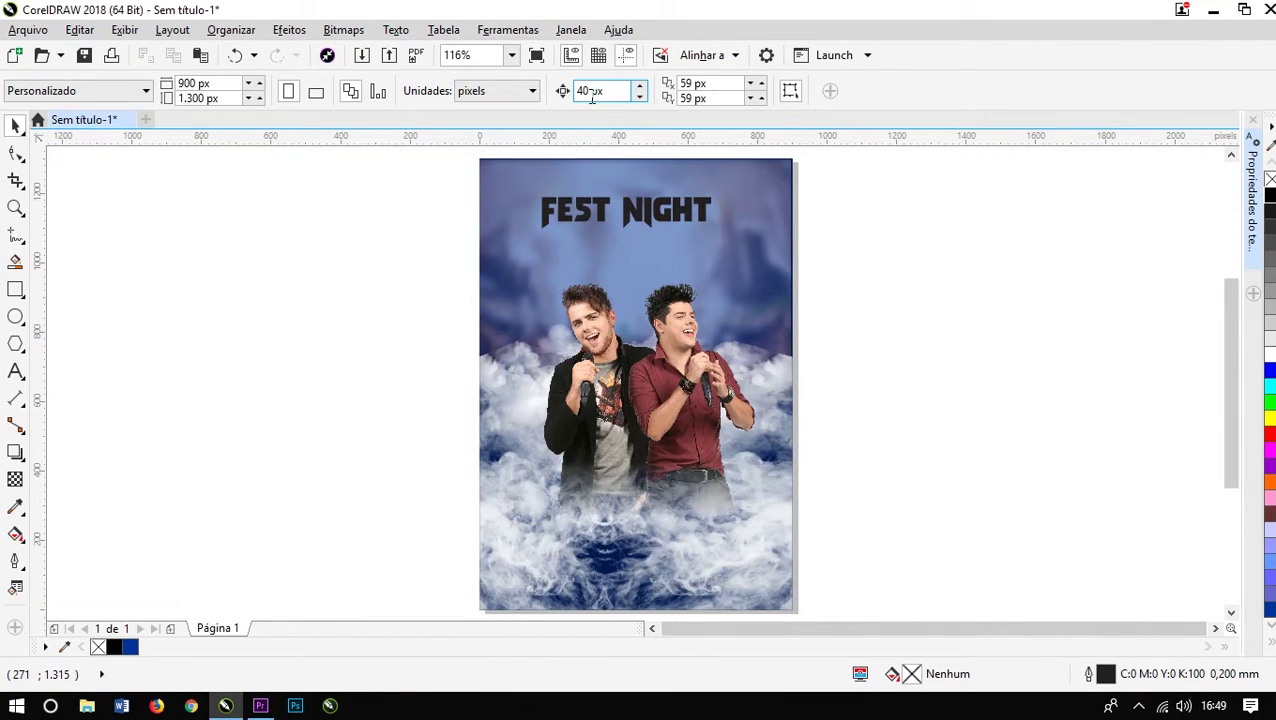
Step: Add top and left guidelines nudged in to a 40 px margin
scroll(590, 160, "down", 1)
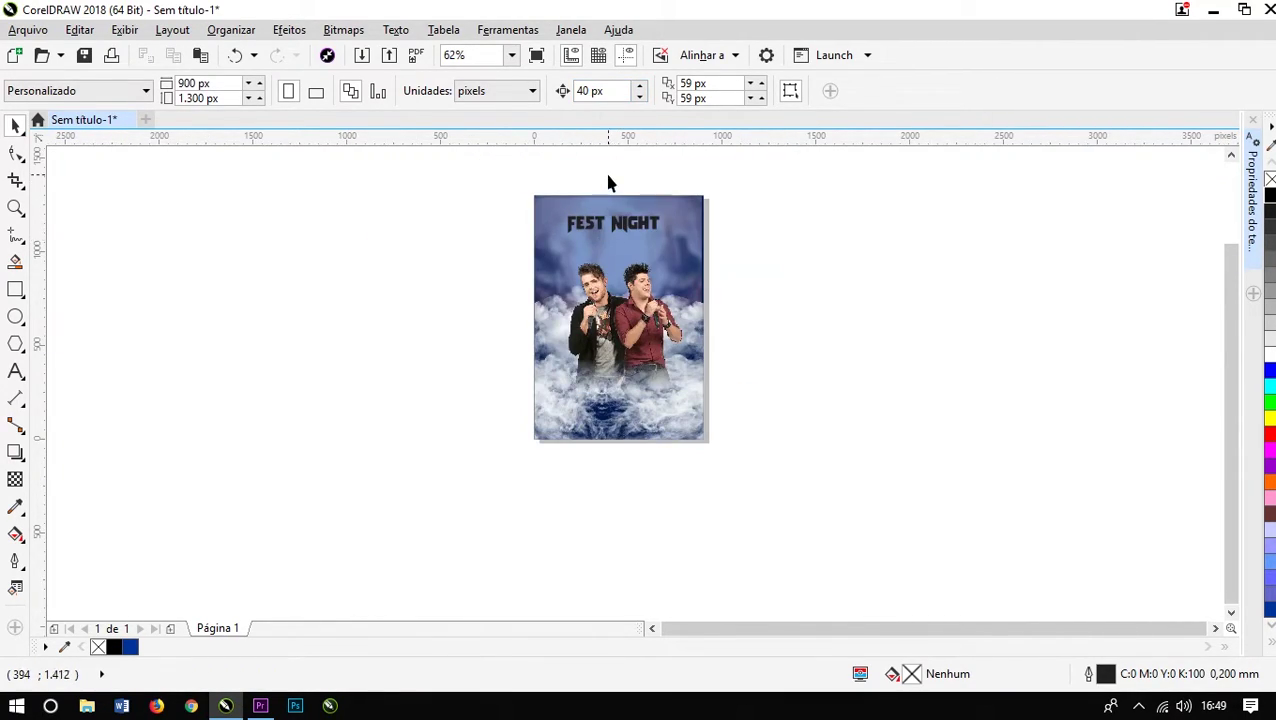
scroll(612, 185, "up", 3)
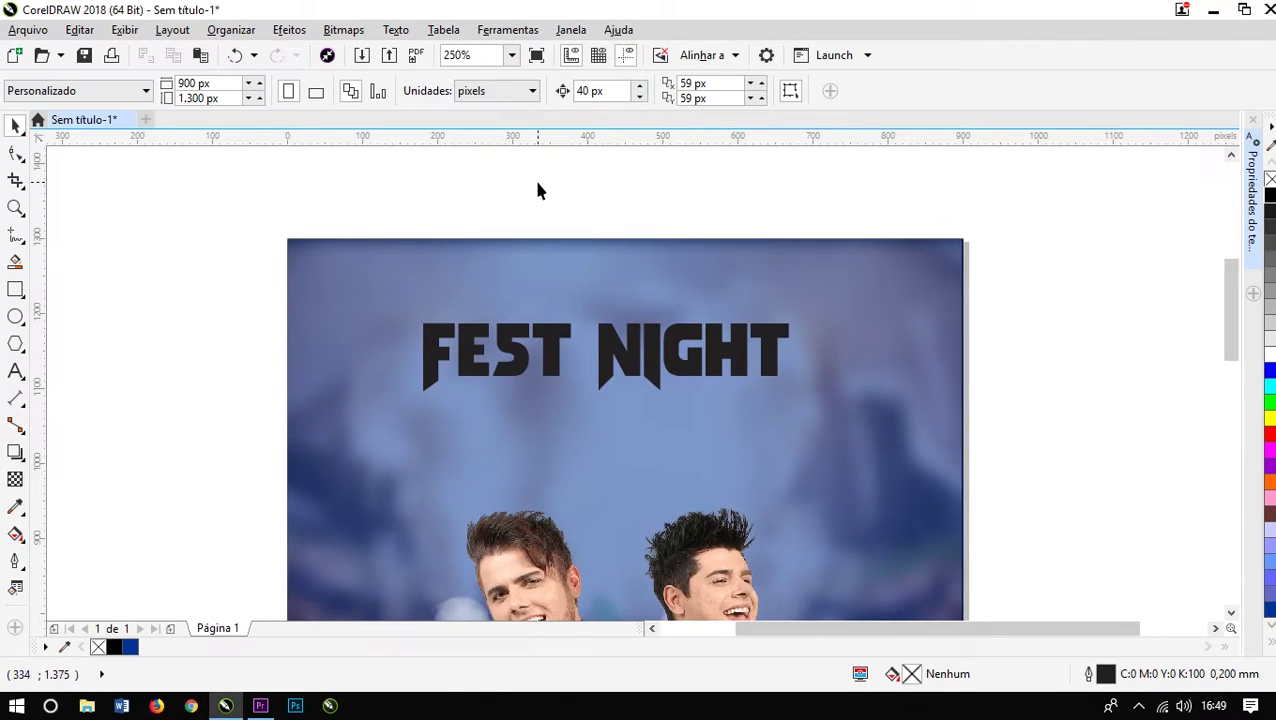
left_click_drag(546, 146, 580, 238)
key("Down")
left_click(179, 208)
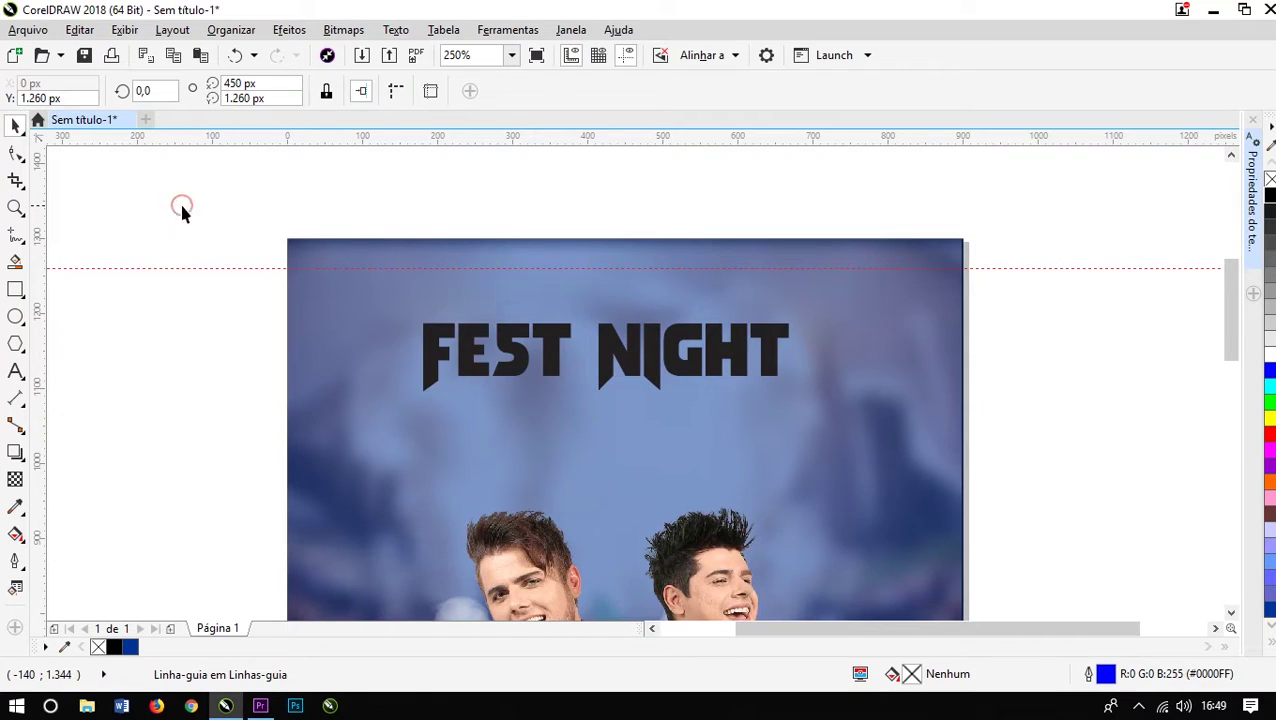
mouse_move(40, 176)
left_mouse_down()
mouse_move(200, 284)
mouse_move(288, 280)
left_mouse_up()
key("Right")
Step: Add right and bottom margin guides, then move FEST NIGHT up toward the top guide
scroll(365, 190, "down", 1)
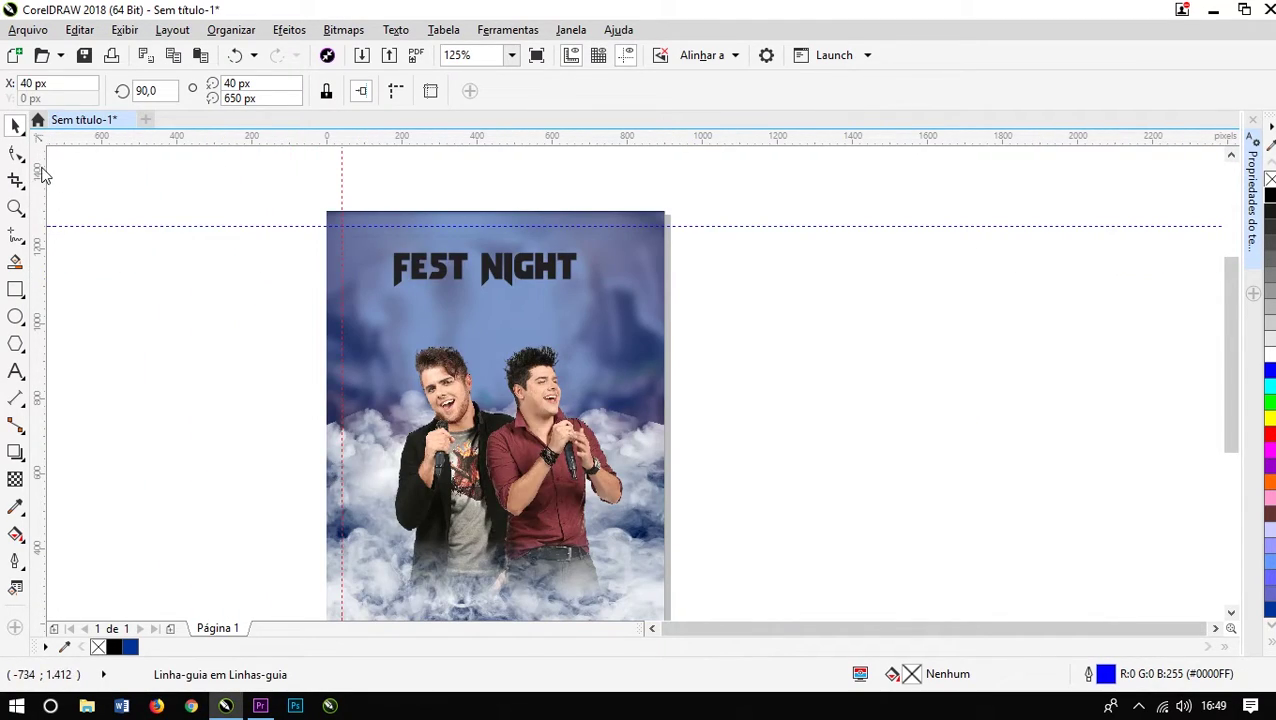
mouse_move(42, 174)
left_mouse_down()
mouse_move(593, 293)
mouse_move(665, 290)
mouse_move(650, 214)
left_mouse_up()
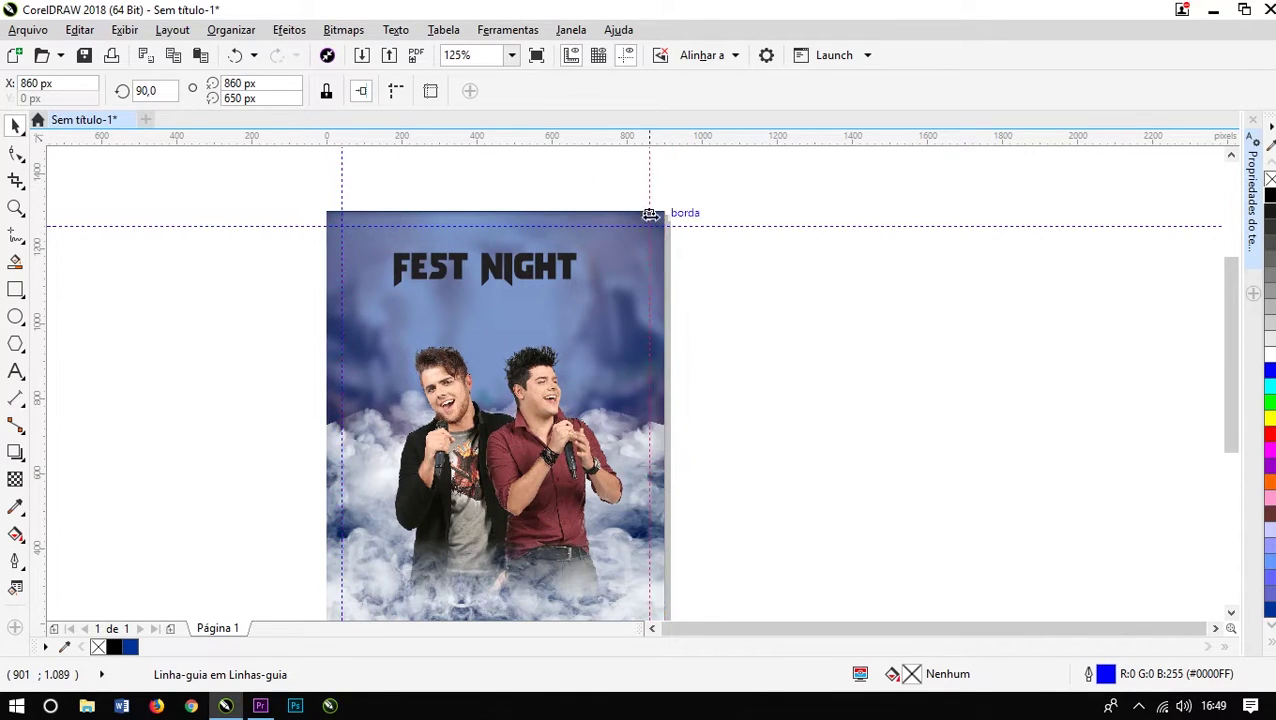
mouse_move(609, 147)
left_mouse_down()
mouse_move(627, 270)
mouse_move(586, 550)
left_mouse_up()
scroll(604, 432, "down", 1)
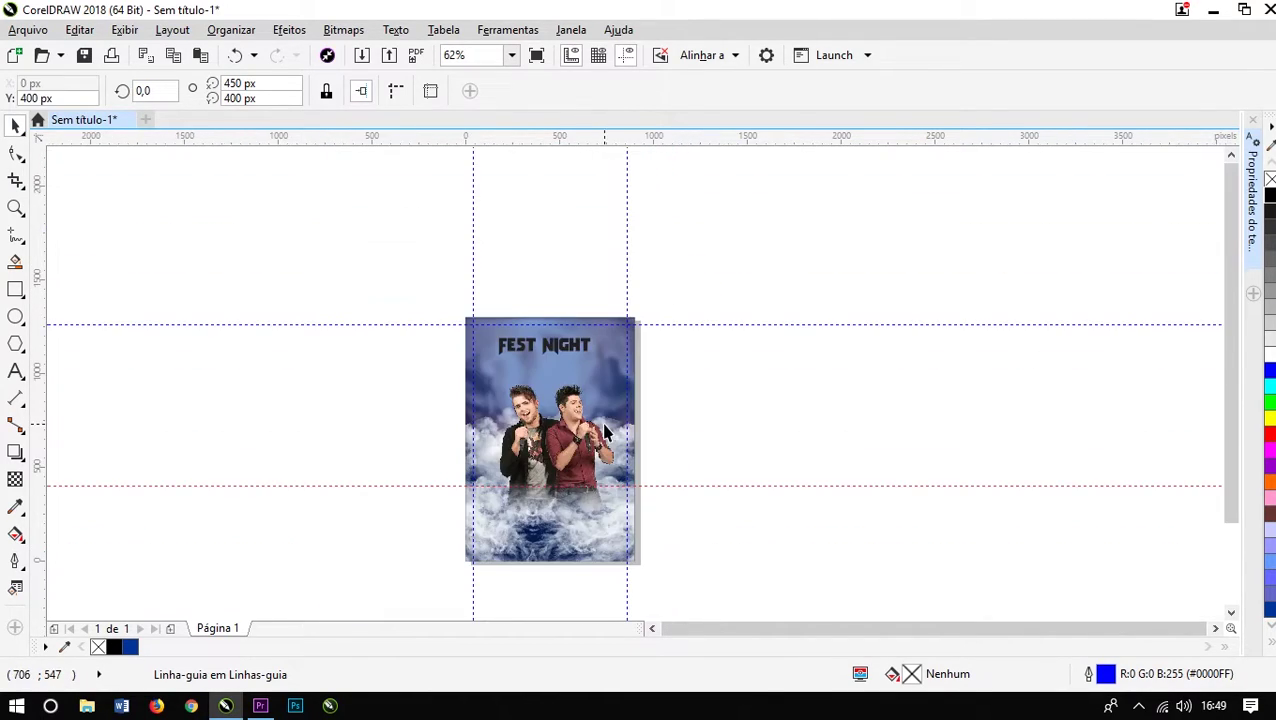
left_click_drag(562, 485, 575, 553)
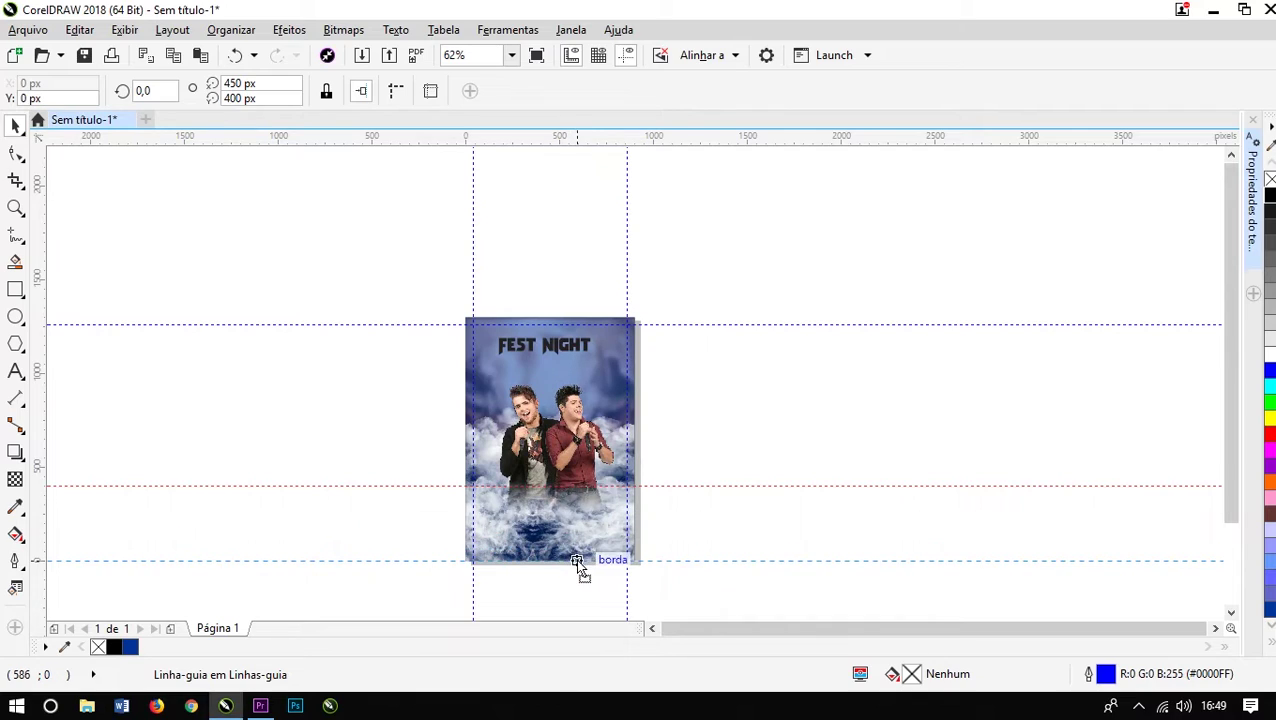
scroll(561, 373, "up", 1)
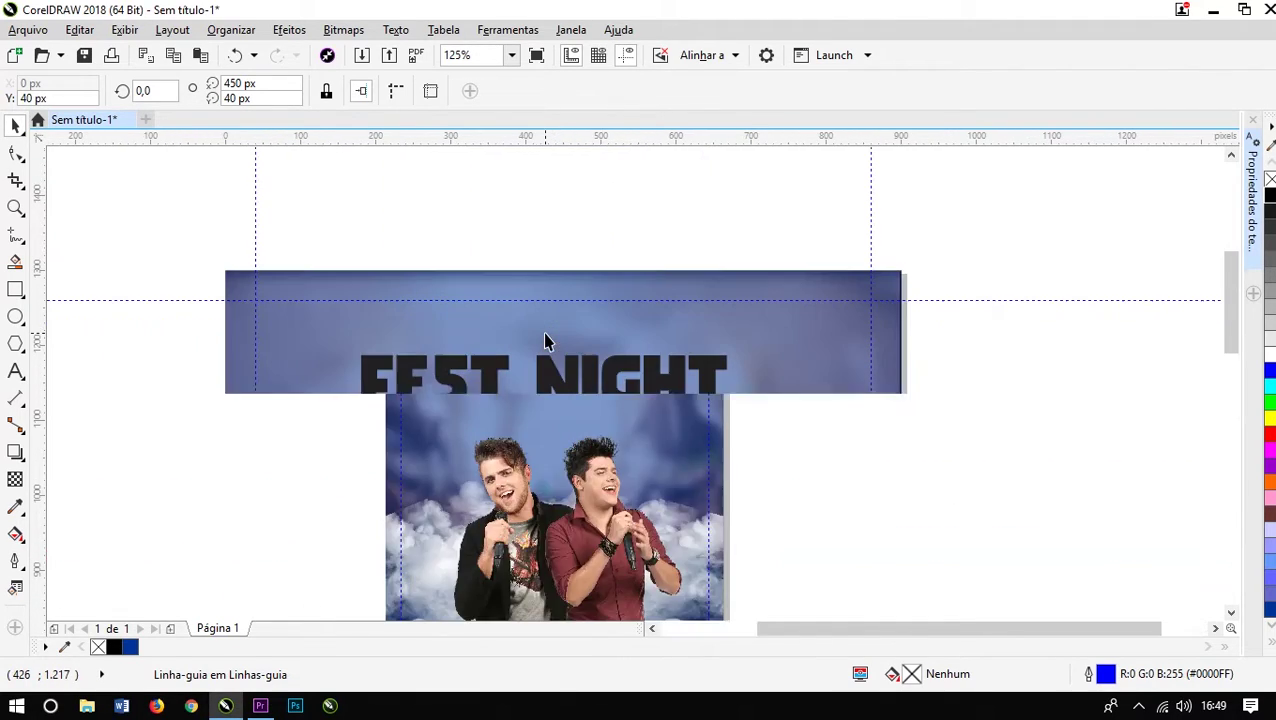
scroll(561, 373, "up", 1)
left_click_drag(561, 373, 581, 327)
Step: Enlarge the FEST NIGHT title and centre it at X 450 px against the top guide
left_click_drag(758, 377, 797, 396)
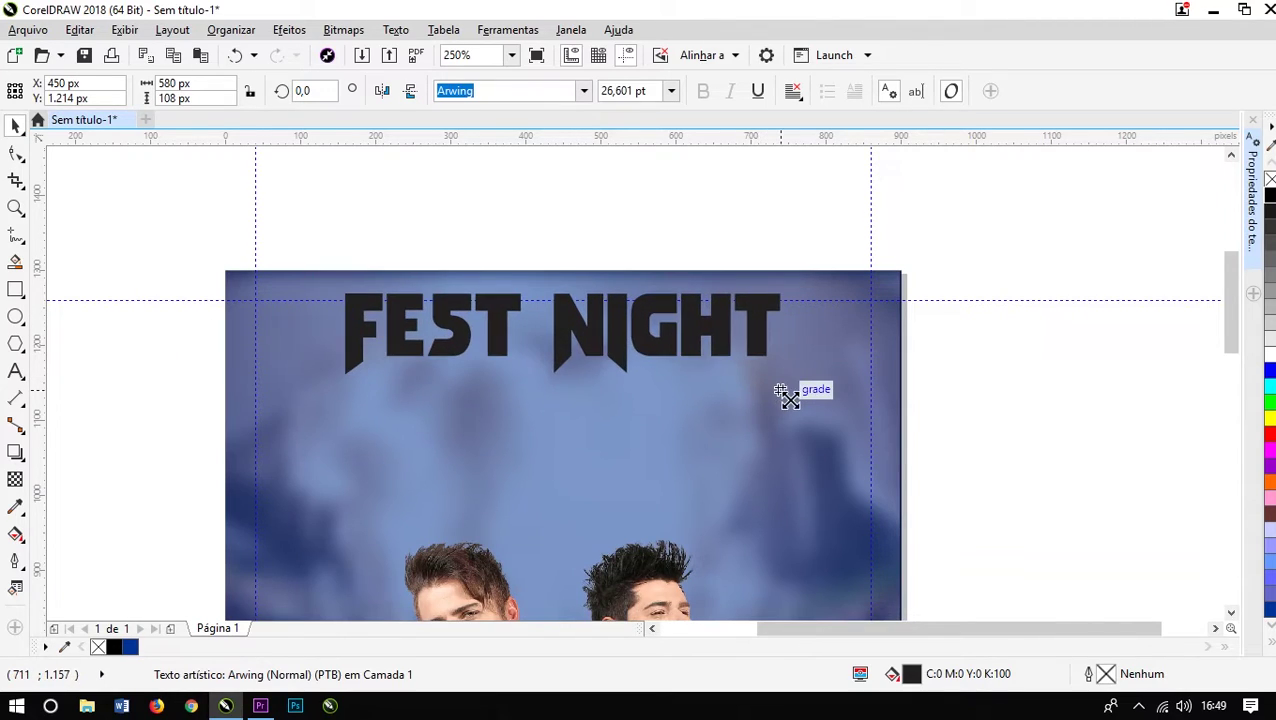
left_click_drag(625, 317, 633, 338)
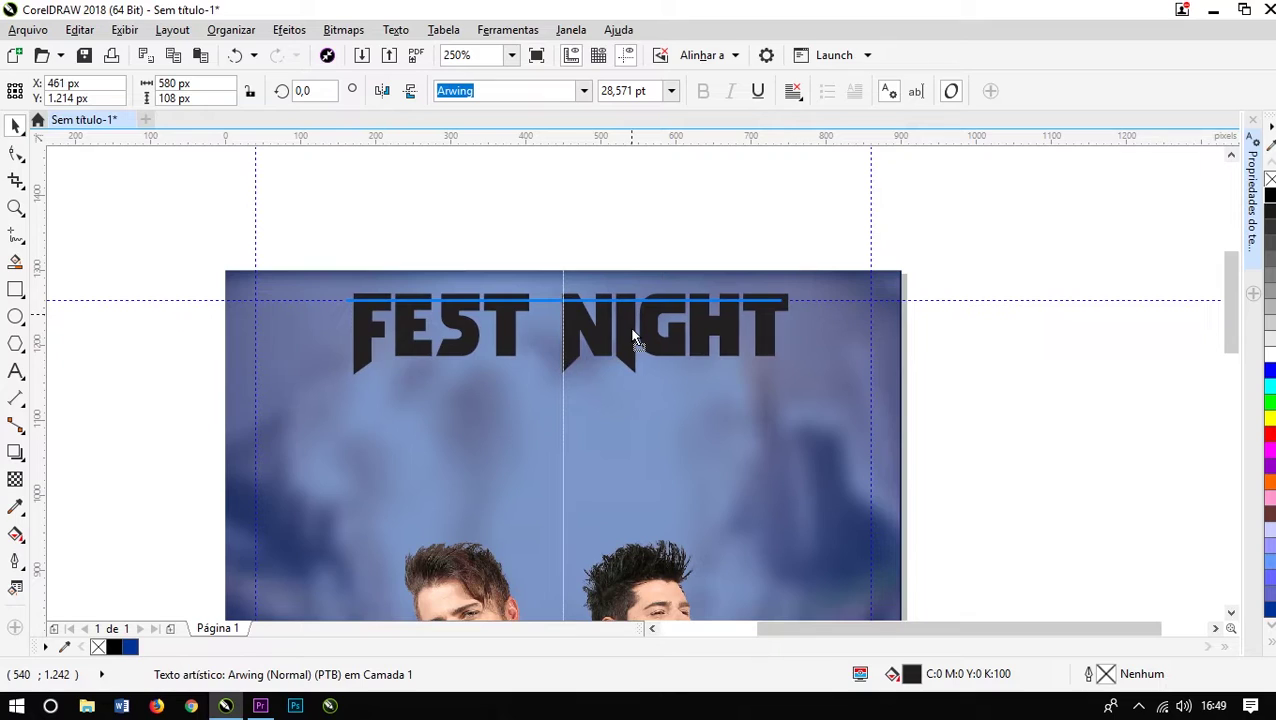
scroll(584, 321, "up", 2)
scroll(582, 318, "down", 1)
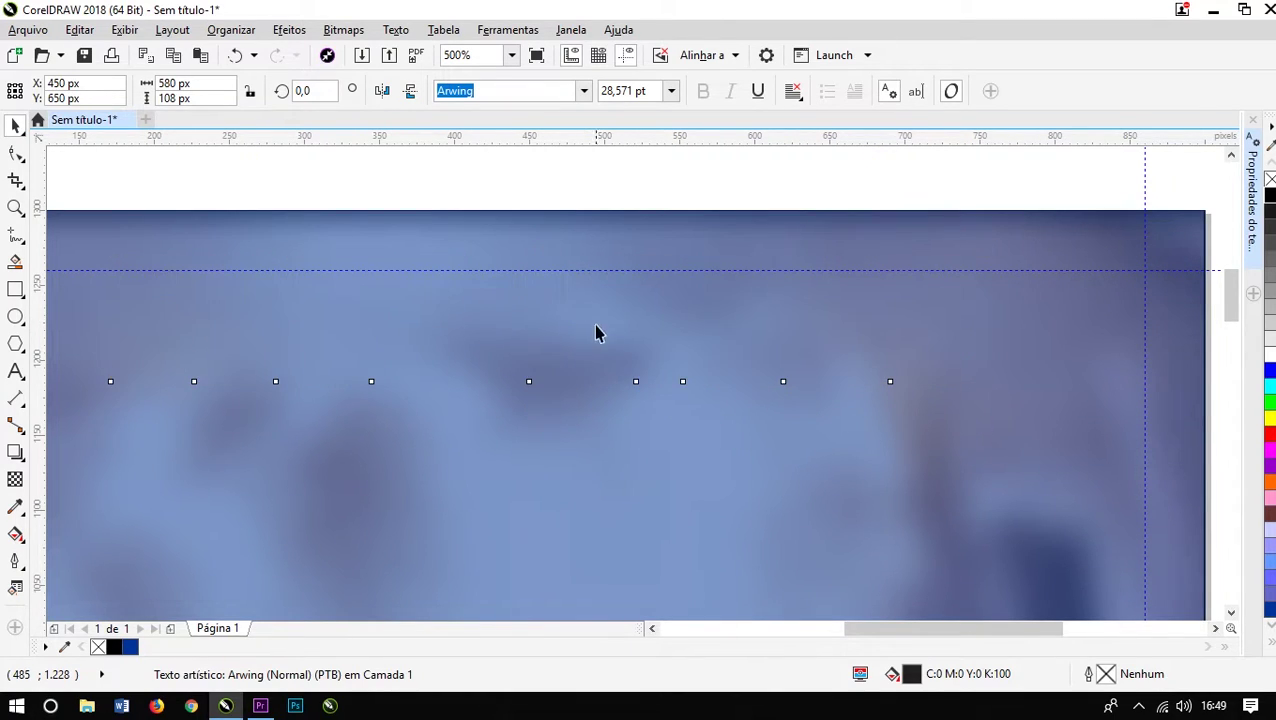
scroll(596, 333, "down", 2)
left_click_drag(627, 513, 618, 294)
Step: Fill the FEST NIGHT title yellow and zoom in to check it
left_click(1270, 418)
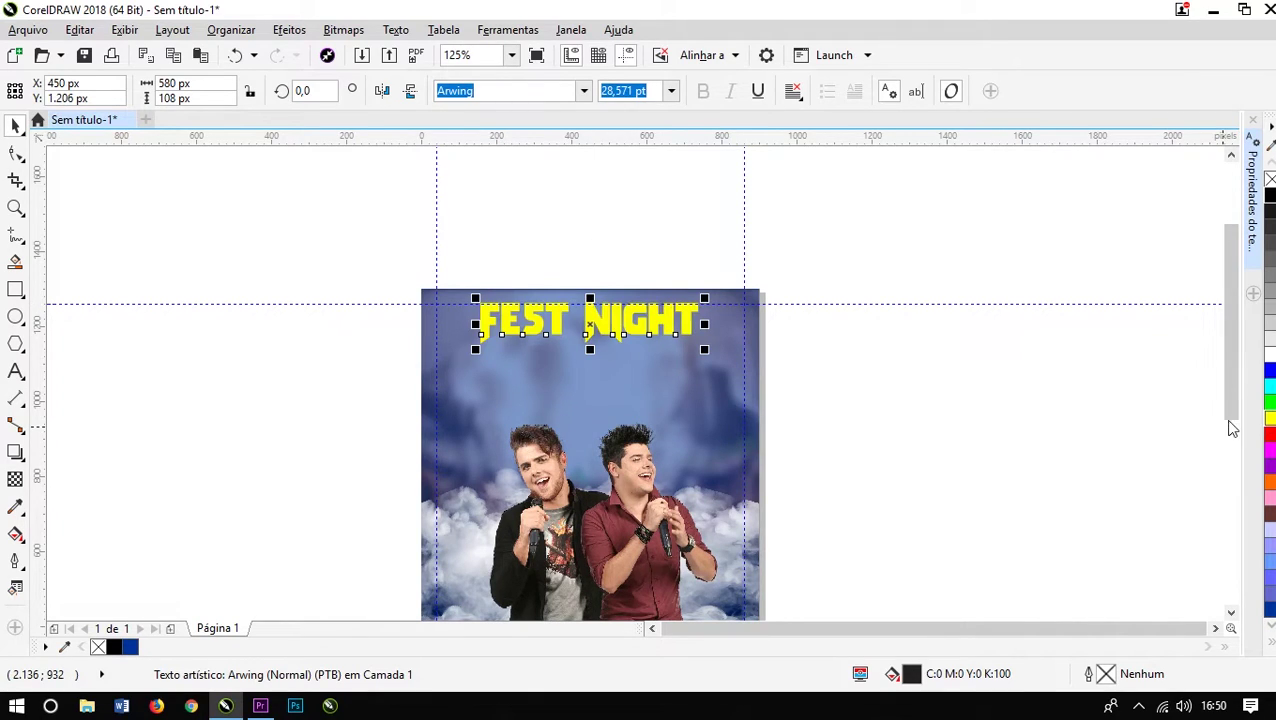
left_click(915, 450)
scroll(549, 298, "up", 2)
scroll(549, 298, "up", 2)
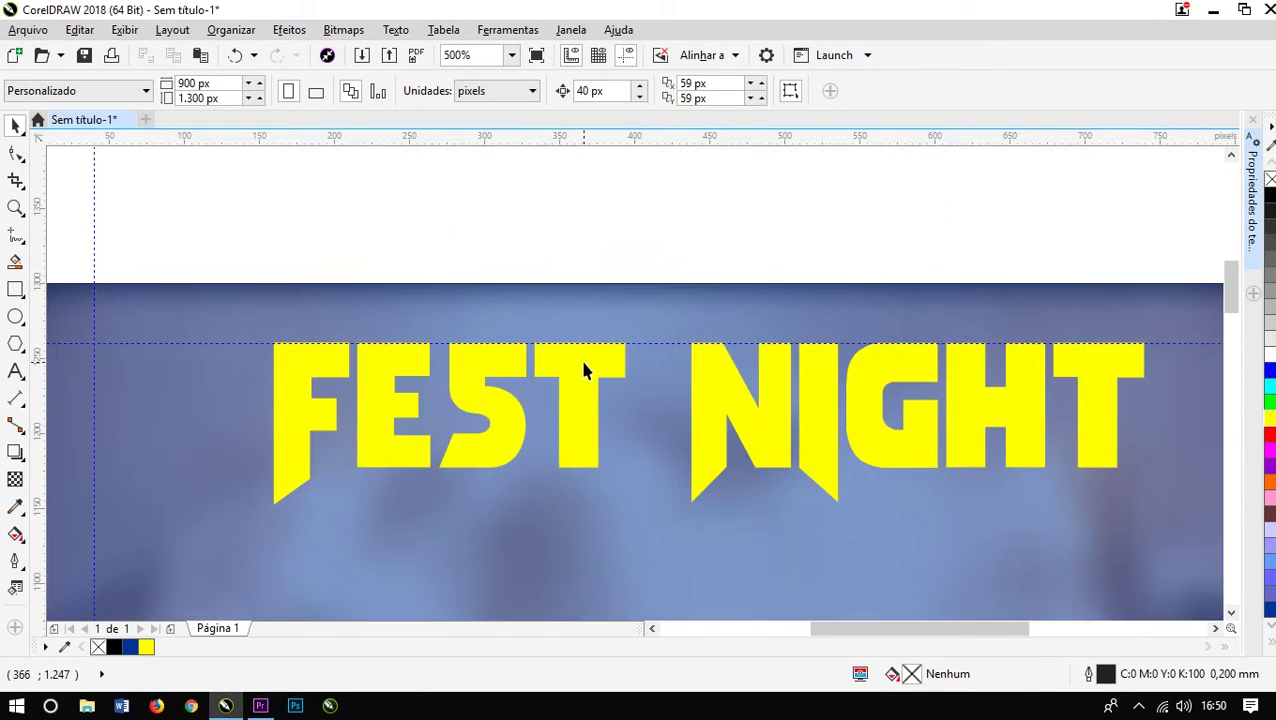
scroll(727, 203, "down", 2)
Step: Add a yellow 'ADQUIRA JÁ O SEU INGRESSO' subtitle under FEST NIGHT
key("F8")
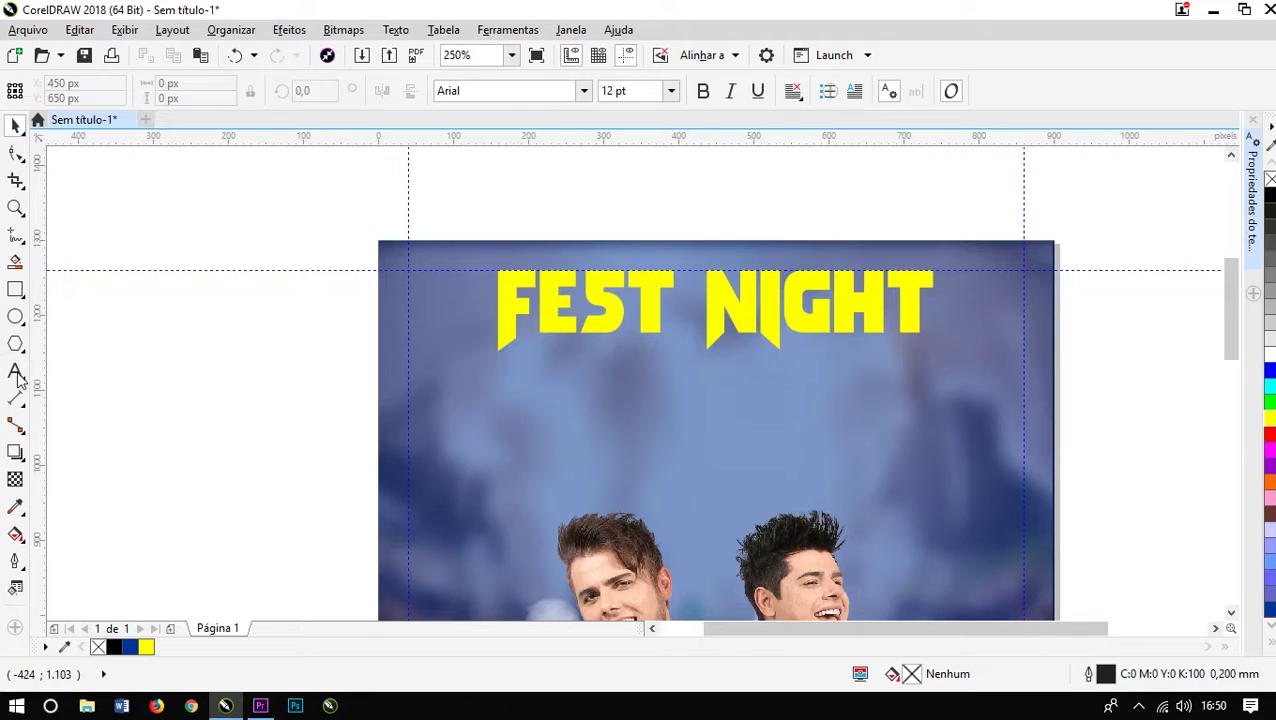
left_click(198, 405)
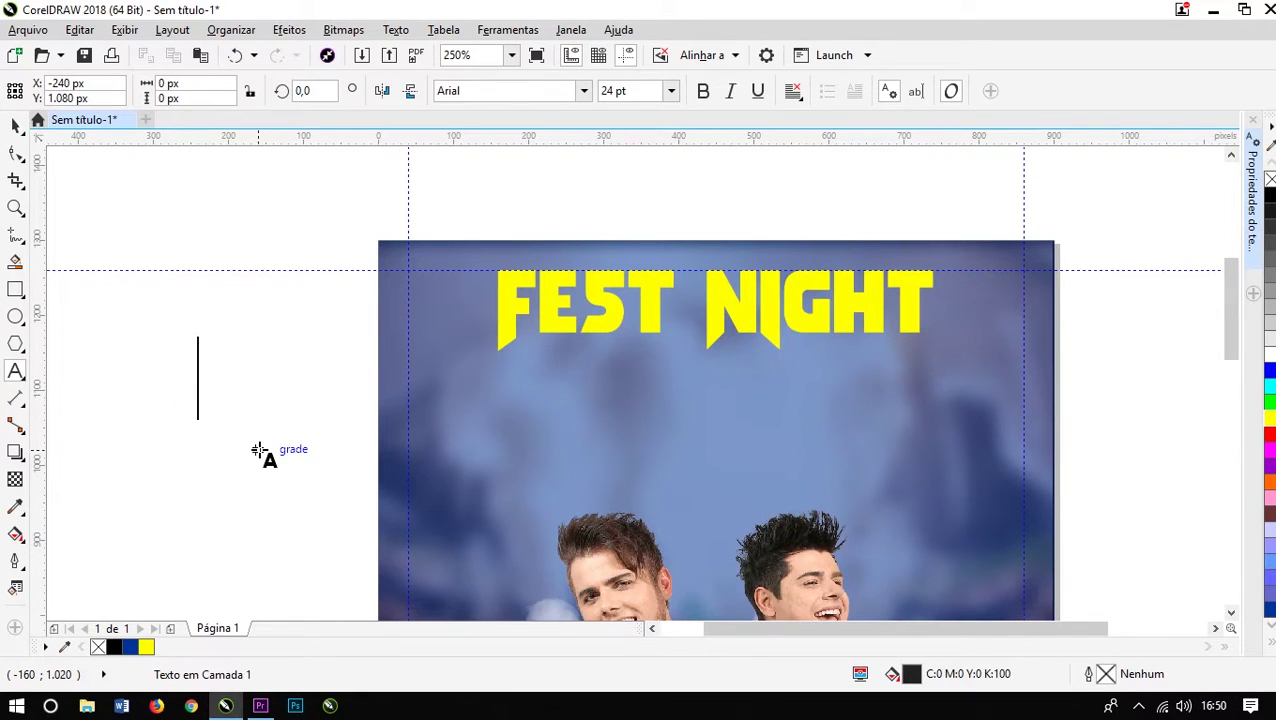
type("ADQUIRA JÁ O SEU INGRESSO")
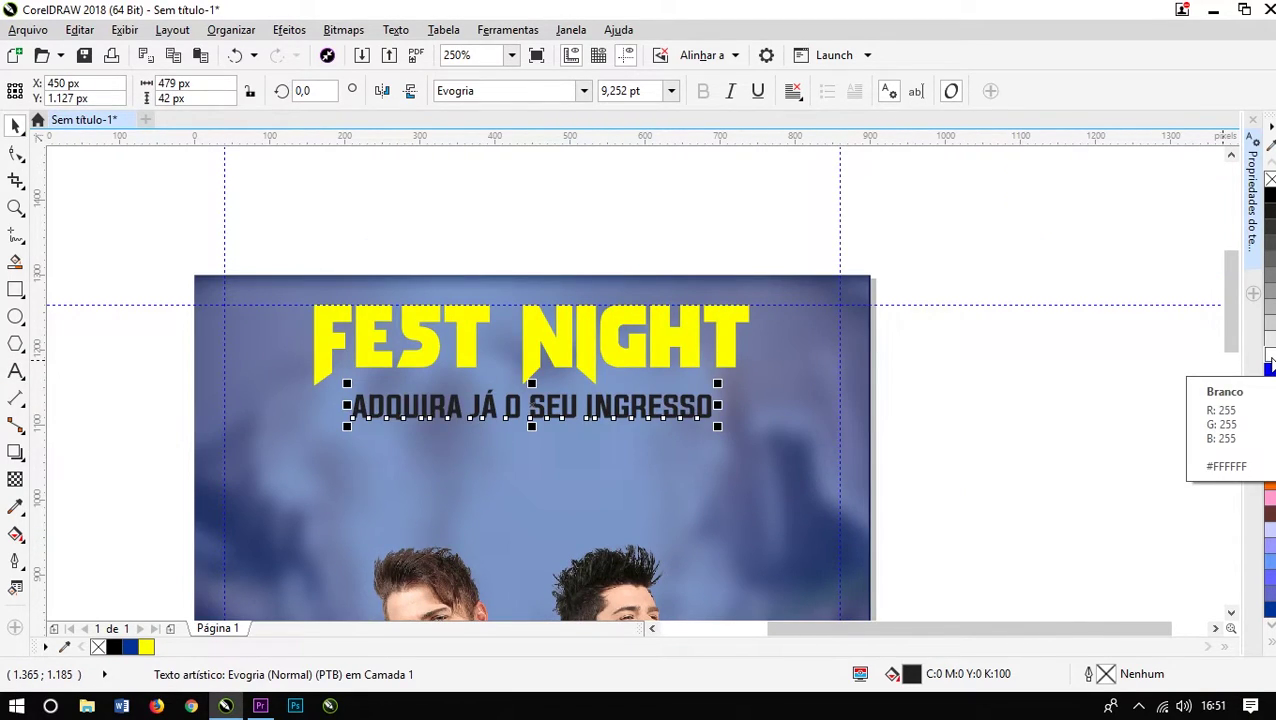
left_click(1268, 358)
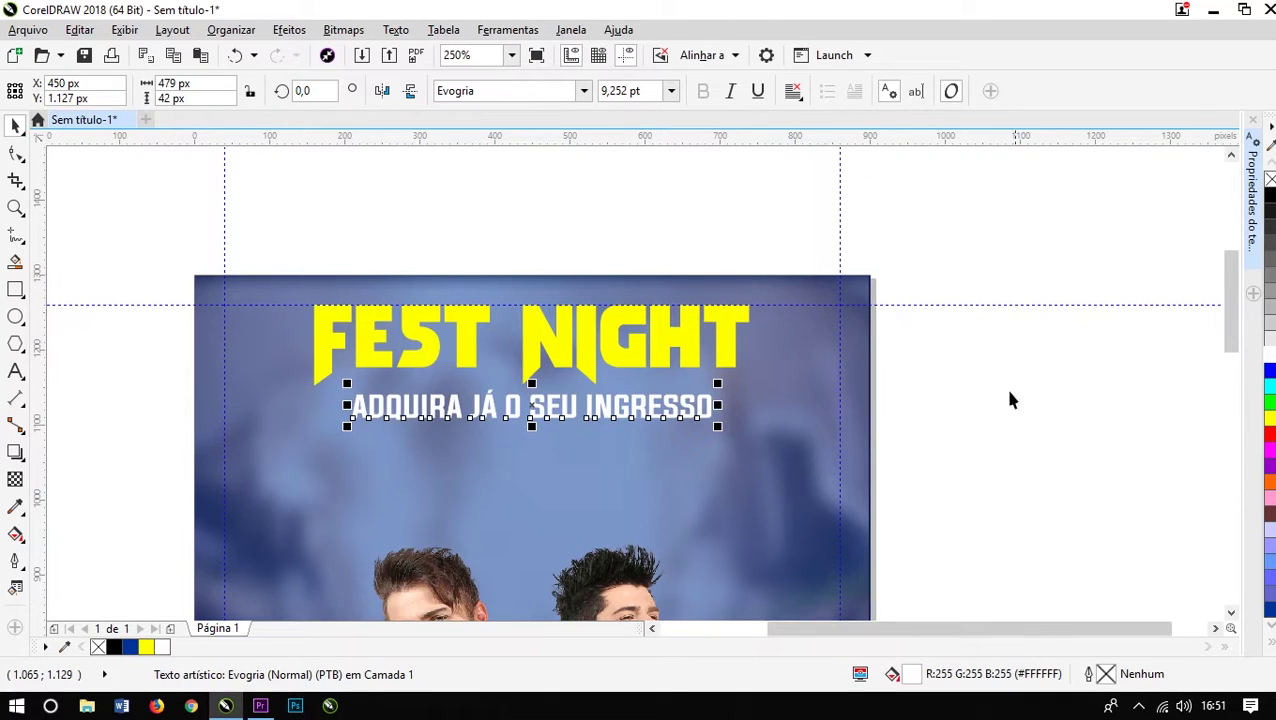
left_click(970, 371)
left_click_drag(1008, 355, 237, 490)
left_click(146, 647)
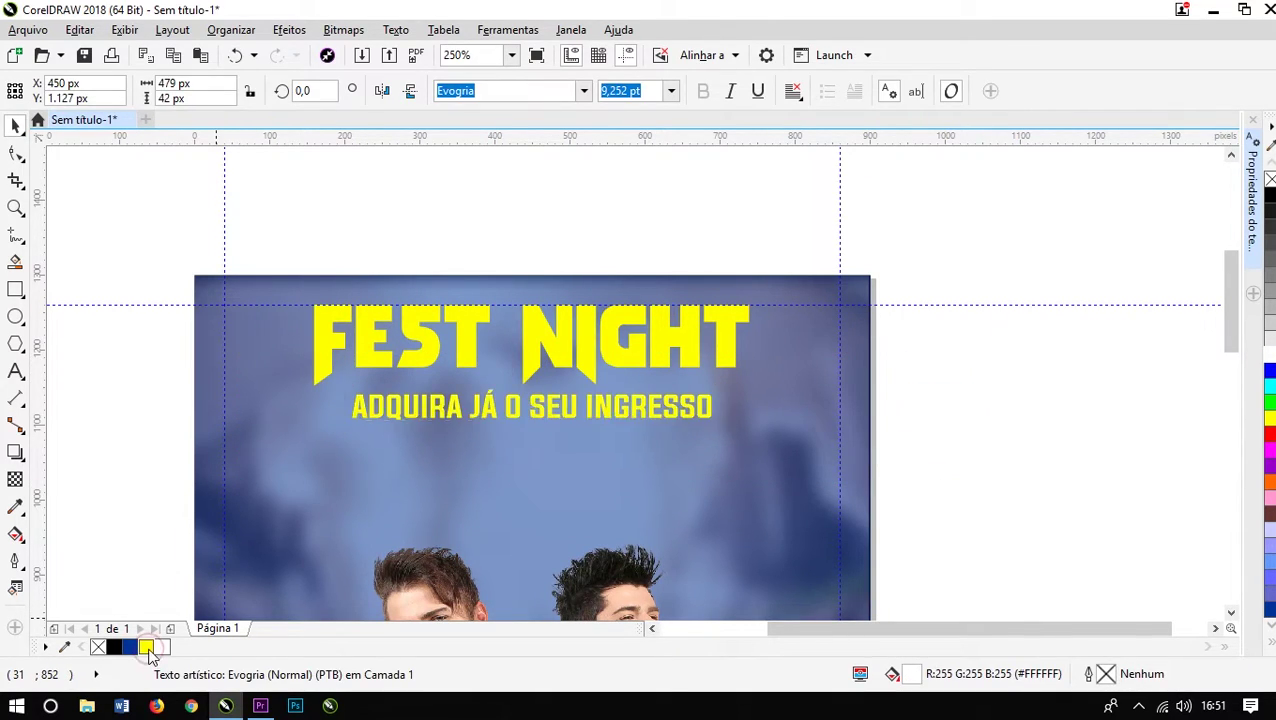
left_click(305, 435)
Step: Scale the FEST NIGHT title and subtitle down together about their centre
scroll(596, 300, "down", 2)
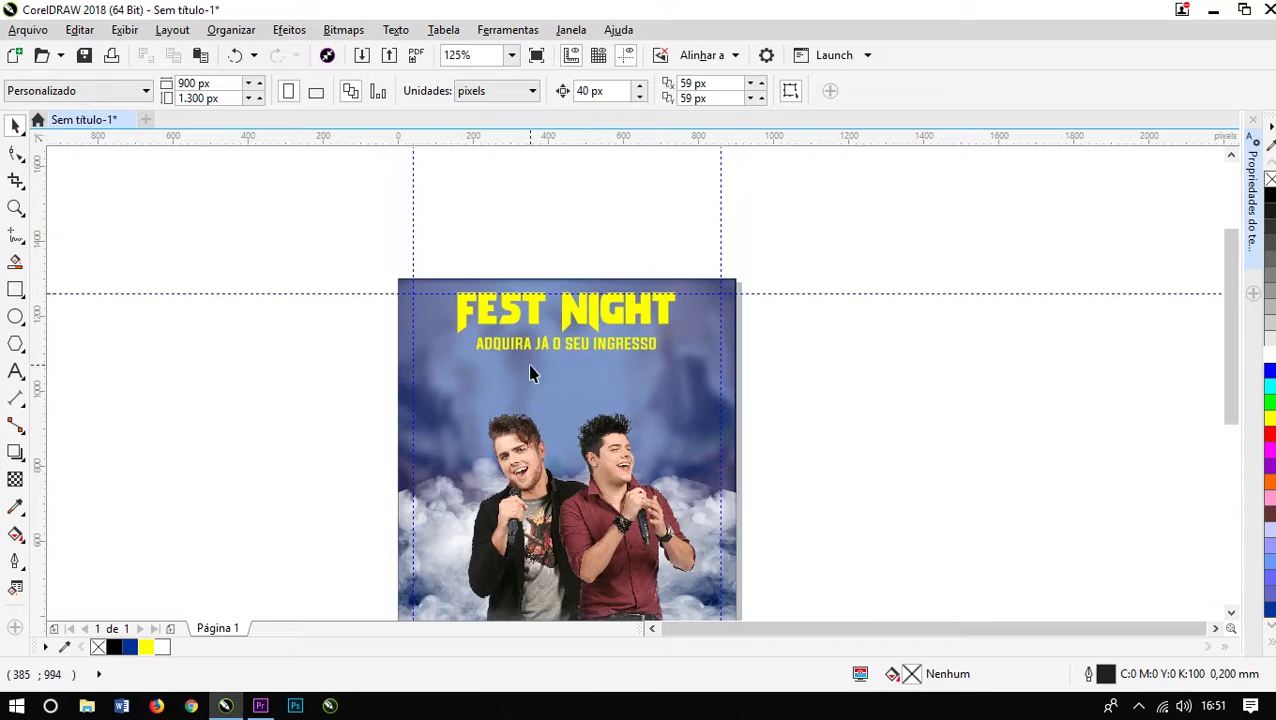
left_click_drag(752, 413, 440, 275)
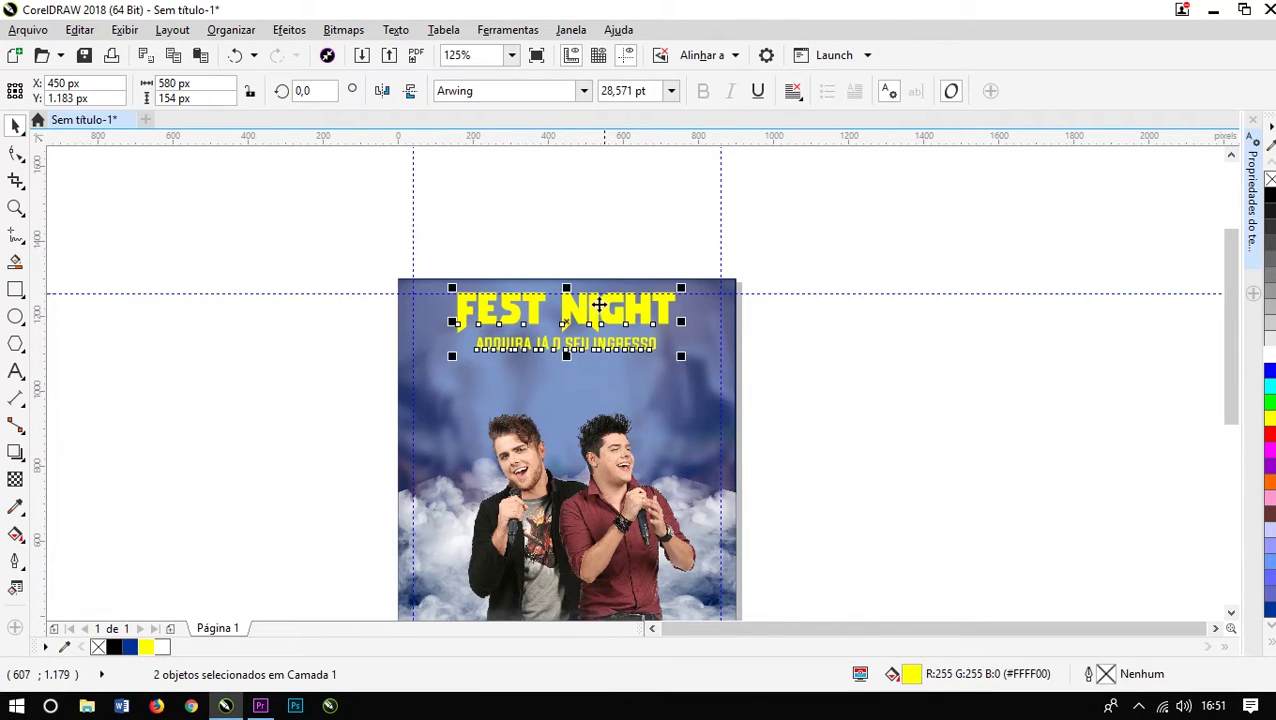
scroll(527, 281, "up", 2)
left_click_drag(384, 305, 433, 322)
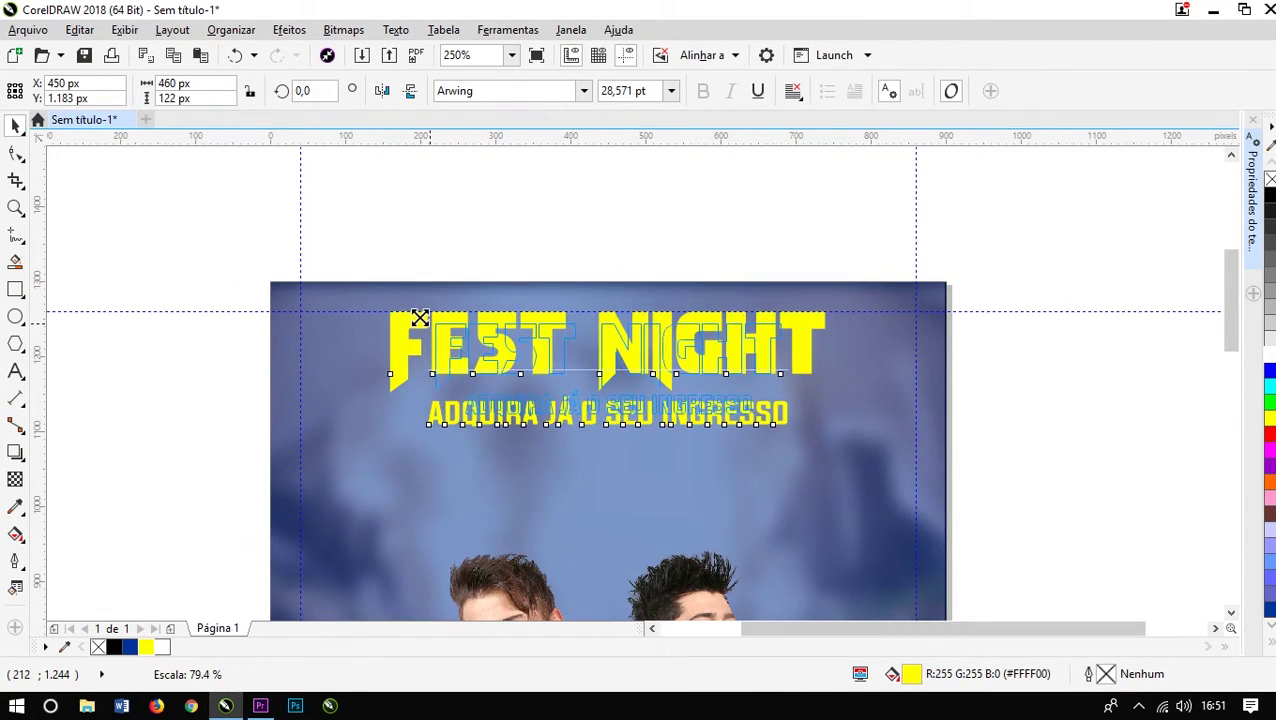
left_click(587, 229)
scroll(590, 225, "down", 2)
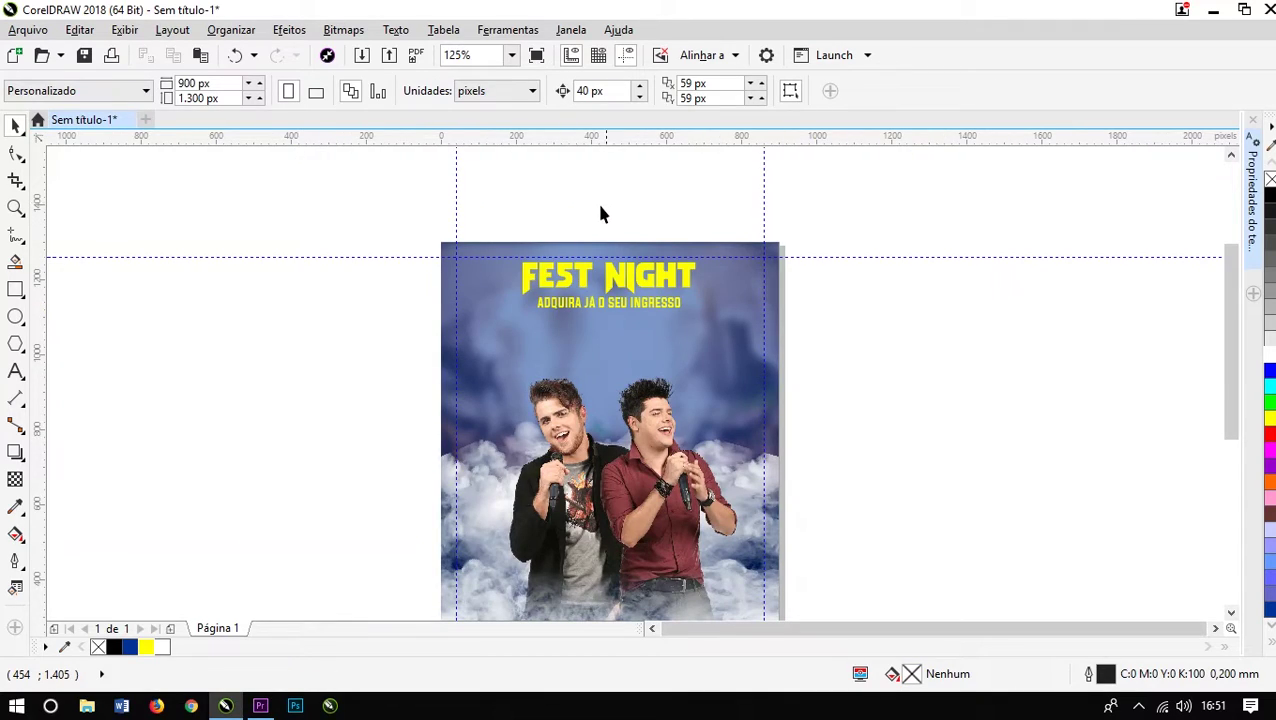
left_click(371, 327)
Step: Type the date 22 03 19 on three stacked lines with tightened line spacing
left_click(15, 371)
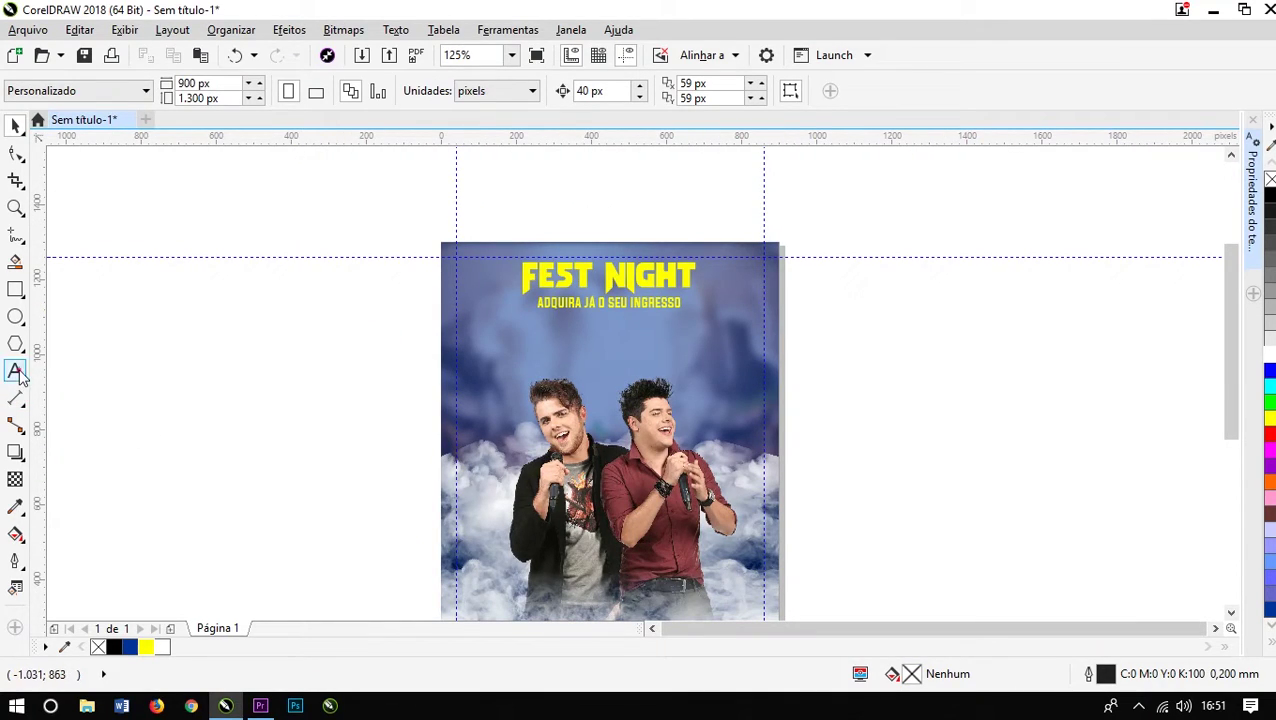
left_click(140, 376)
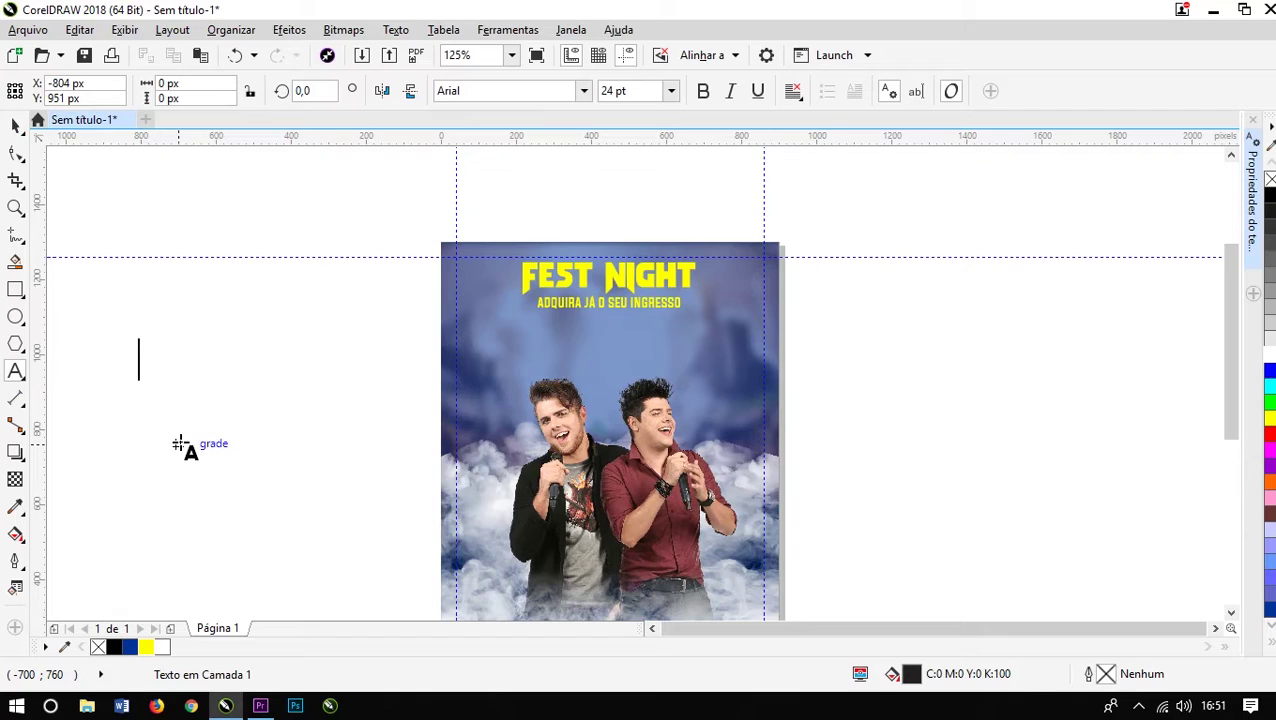
type("22 ")
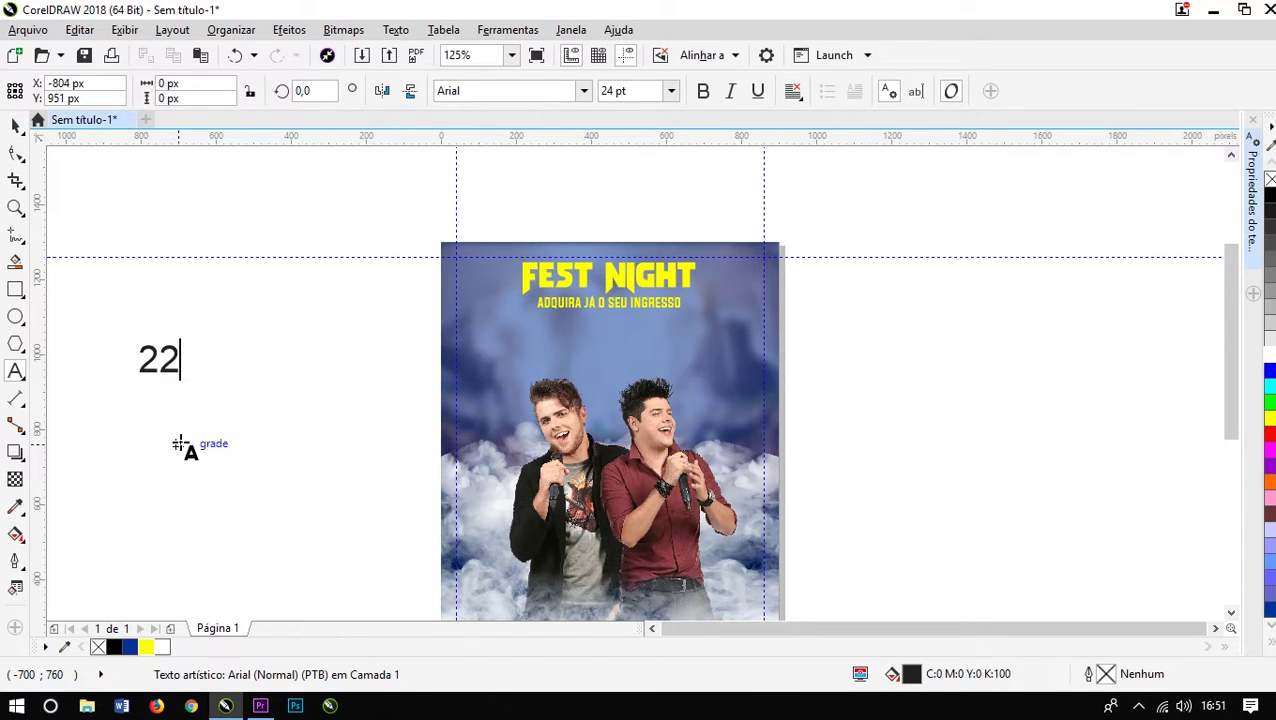
type("03 ")
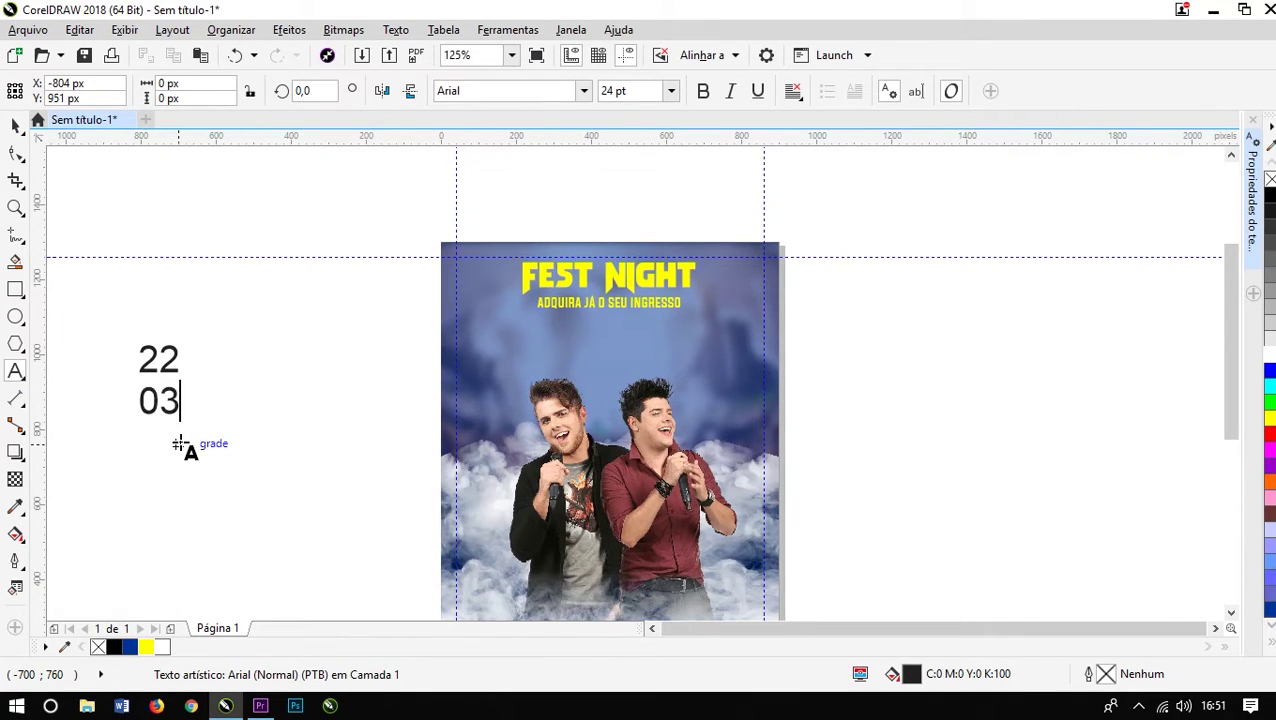
type("19")
left_click(16, 155)
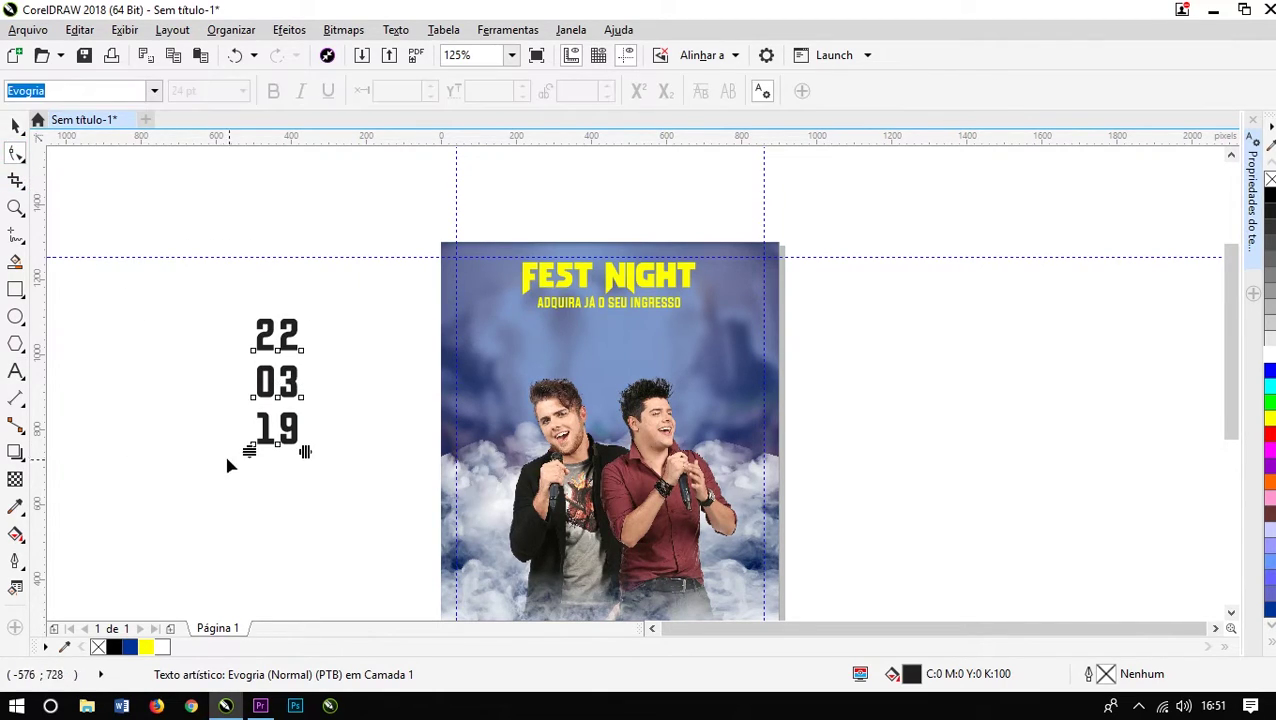
left_click_drag(247, 453, 238, 416)
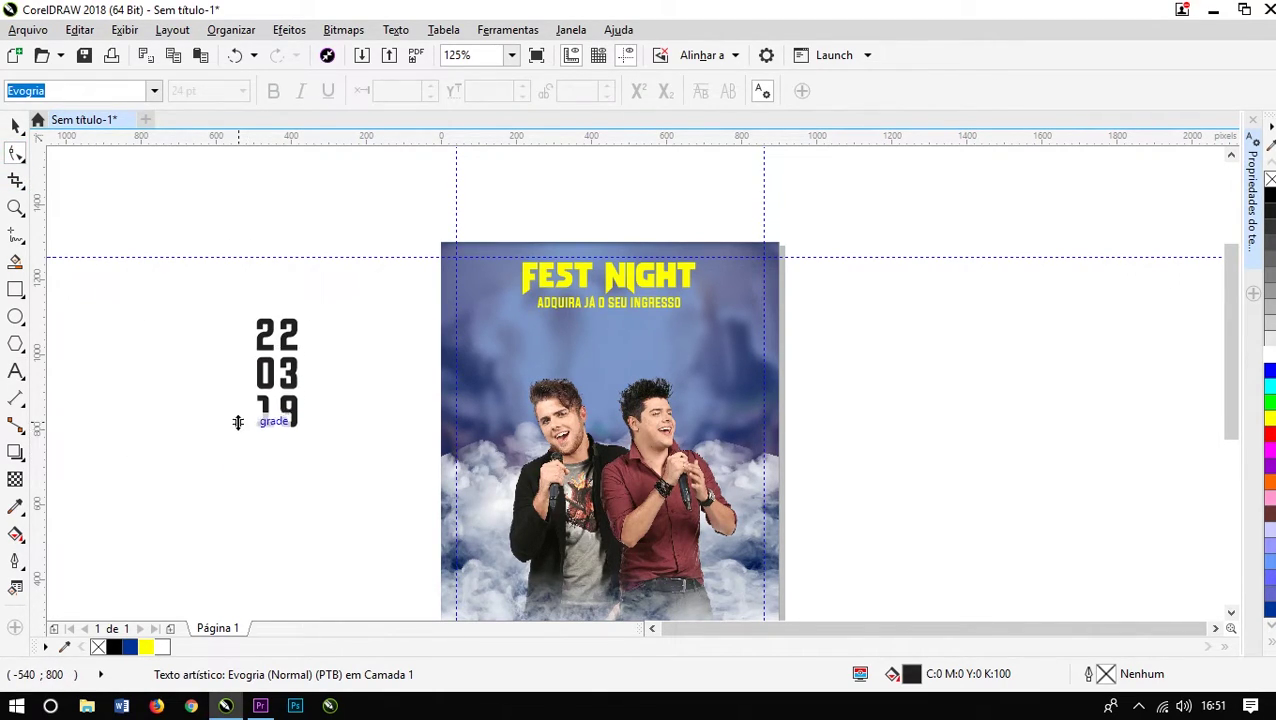
left_click(15, 125)
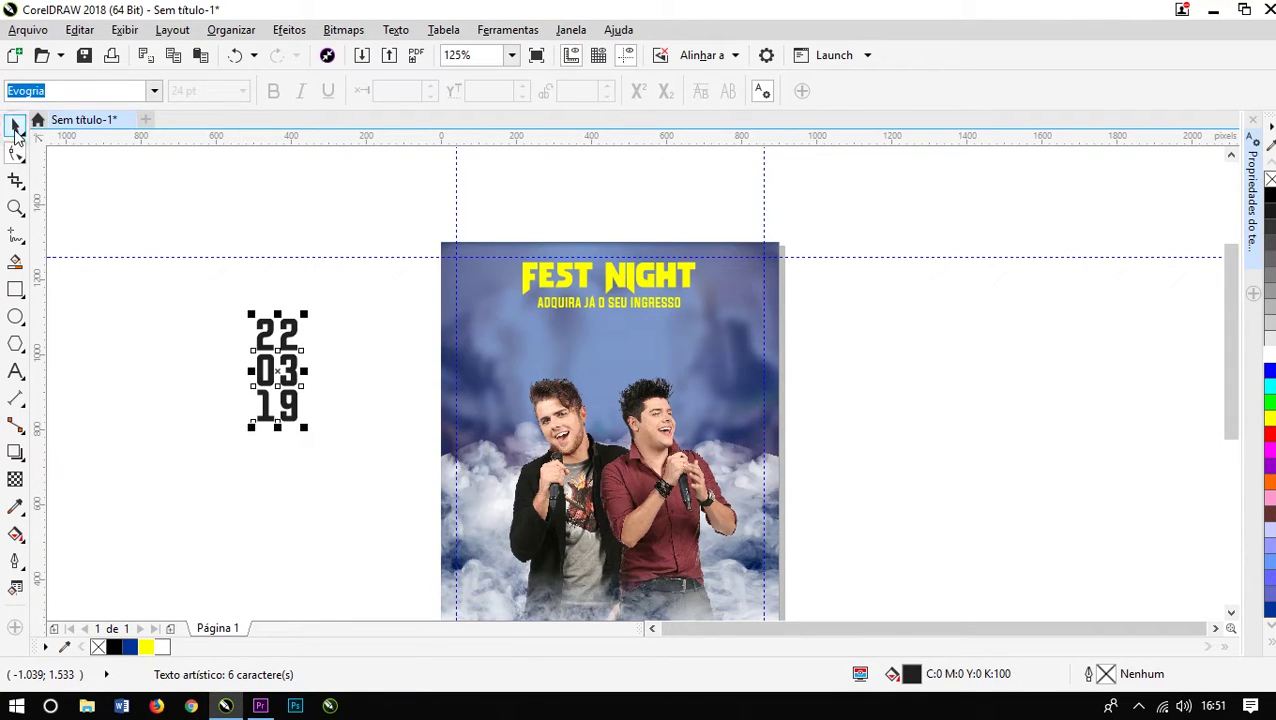
Step: Place the yellow date on the poster's left side and a copy on the right
left_click_drag(275, 362, 475, 410)
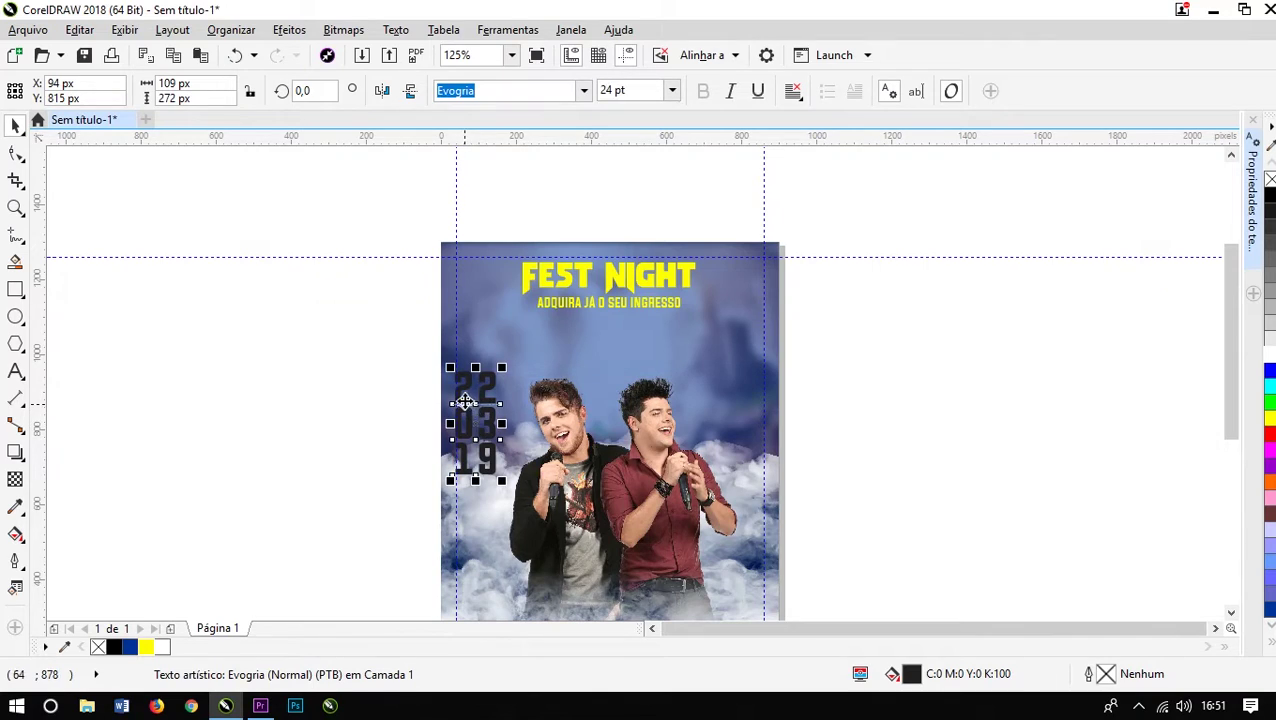
left_click(148, 646)
left_click(433, 455)
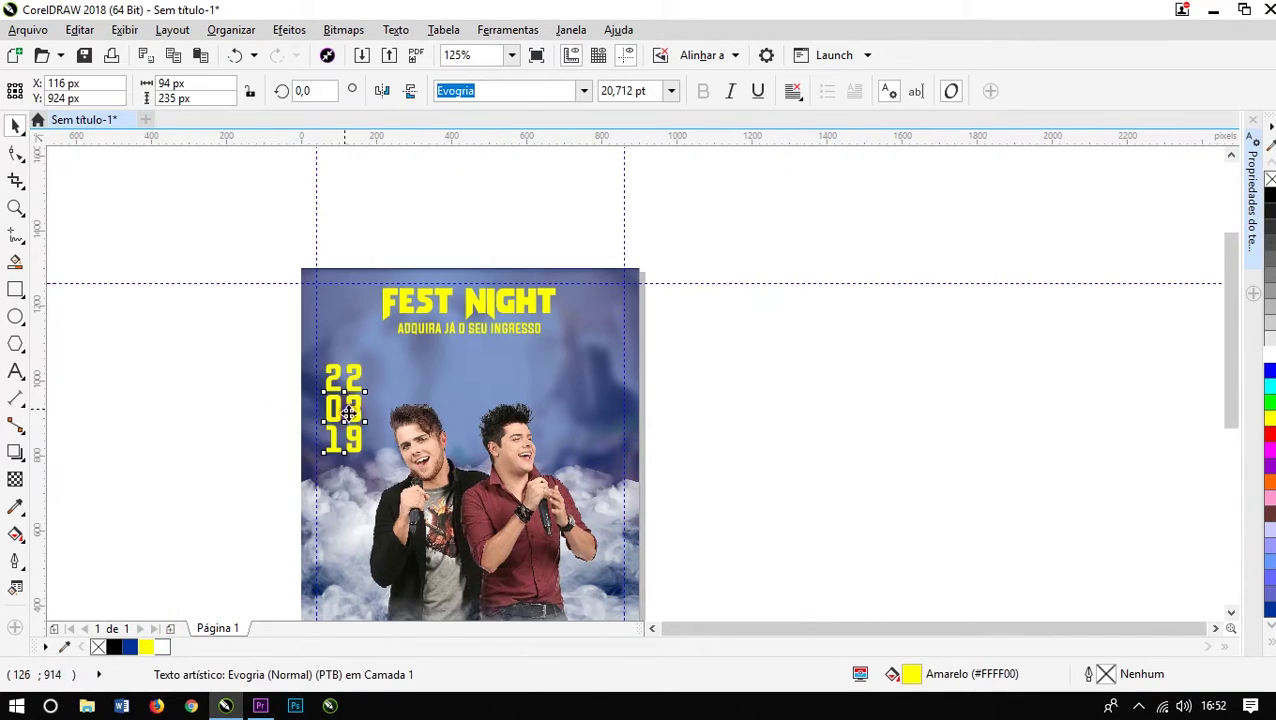
left_click_drag(345, 432, 607, 428)
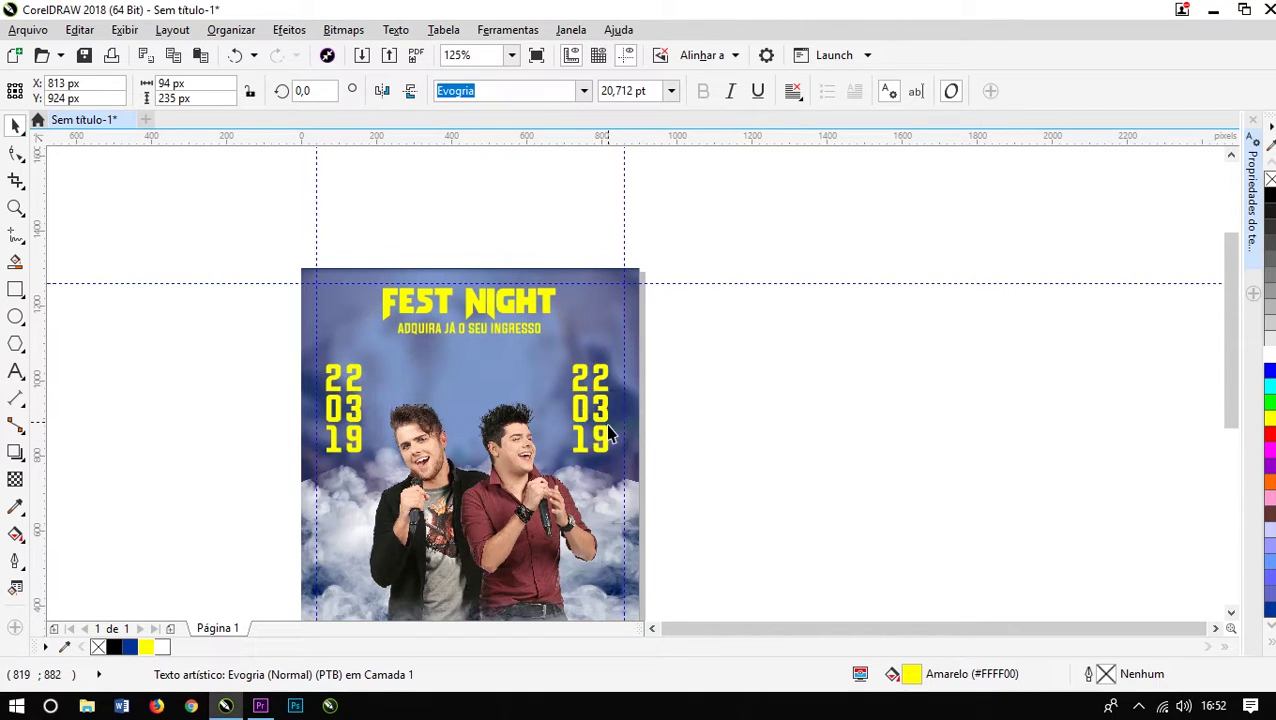
Step: Retype the right-hand copy as LOT 01 and remove a stray guide line
double_click(598, 395)
type("L")
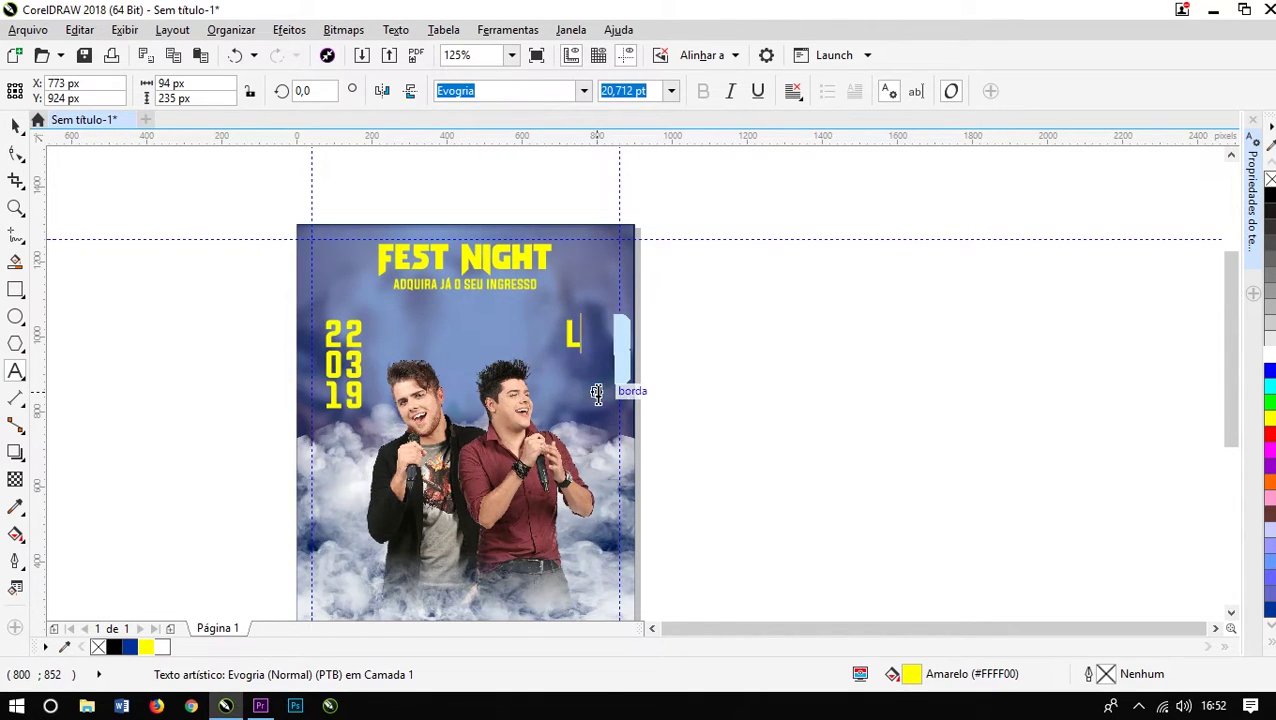
type("OT ")
type("01")
scroll(597, 393, "up", 1)
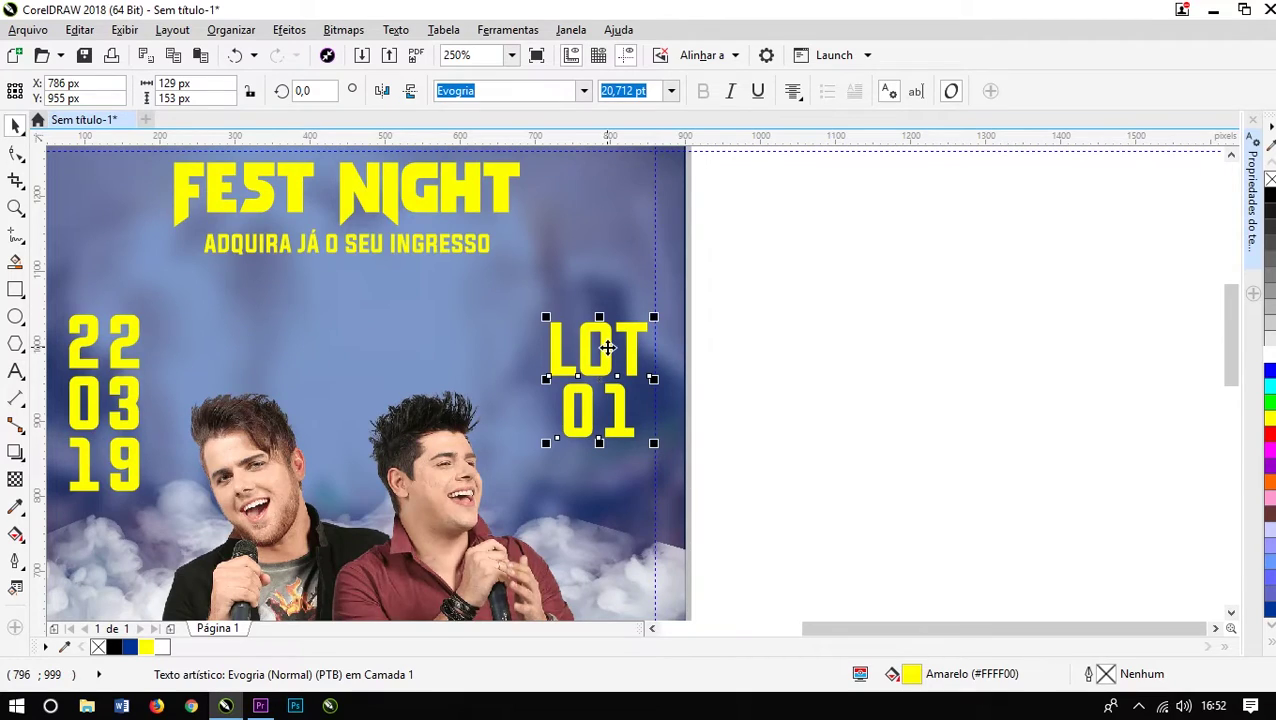
key("ctrl+z")
left_click_drag(287, 219, 130, 318)
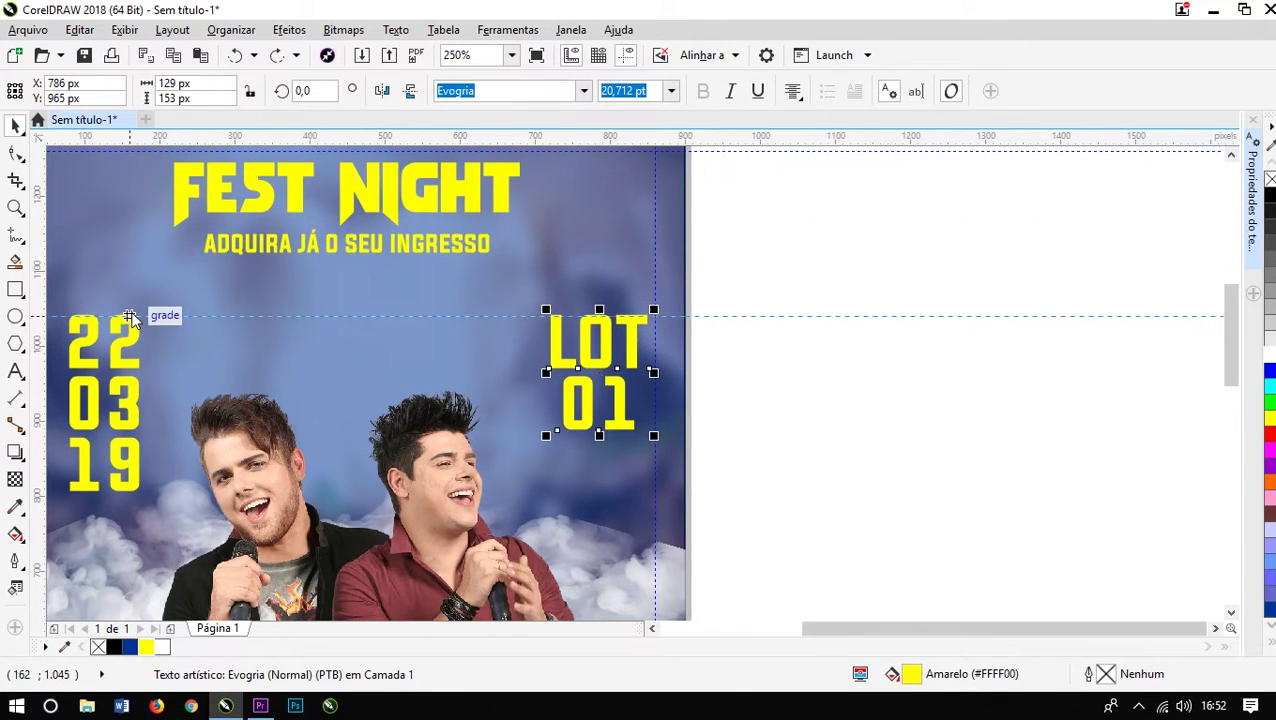
key("Delete")
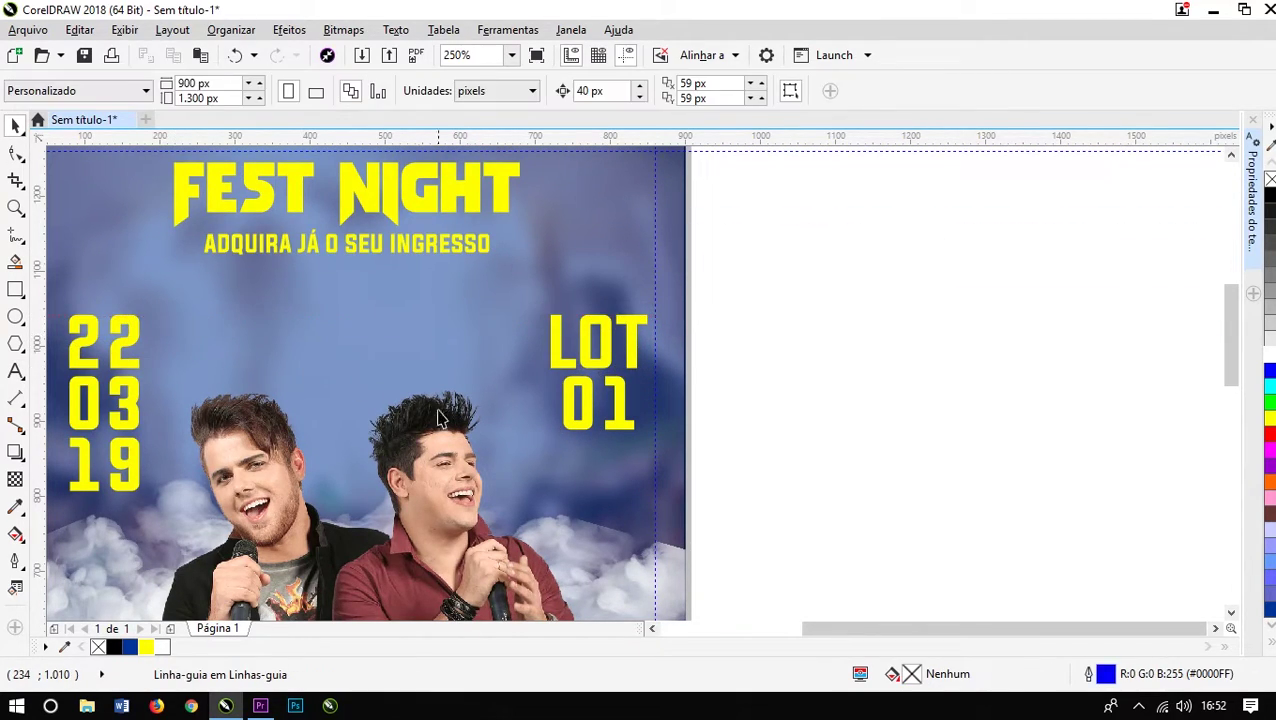
Step: Colour the 01 of LOT 01 and the date's 19 white
double_click(568, 393)
left_click_drag(568, 393, 680, 412)
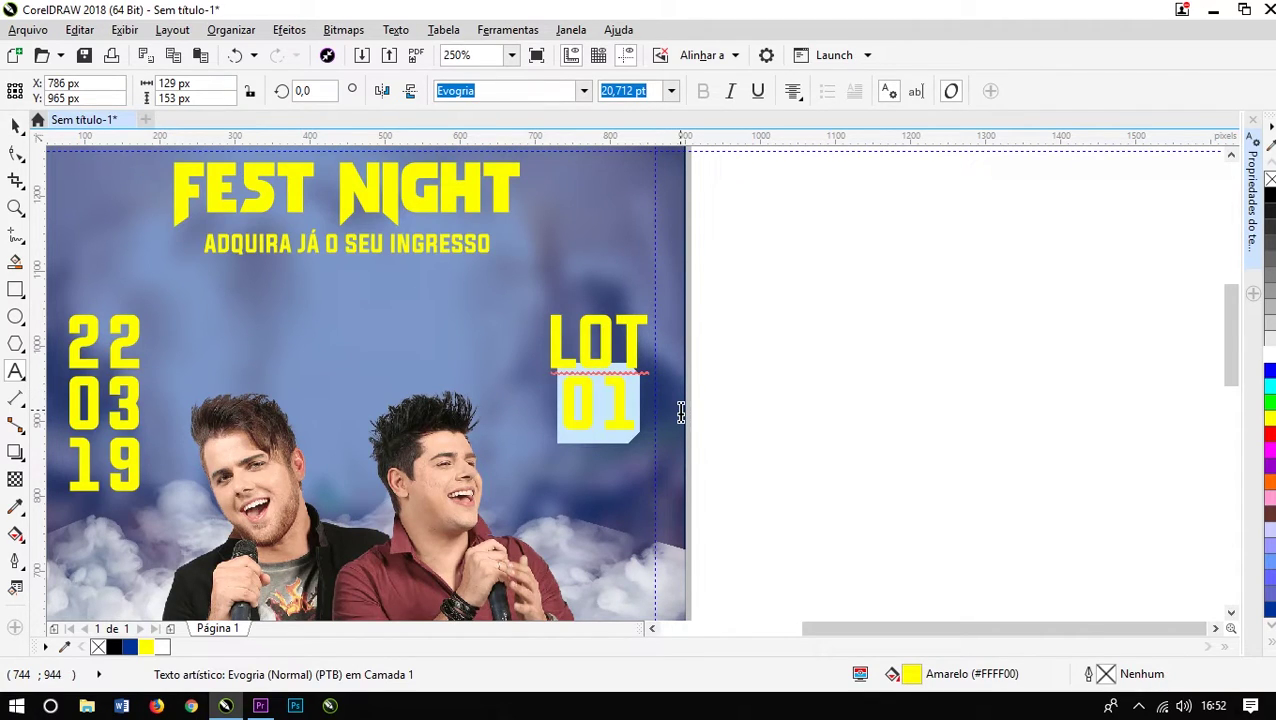
left_click(1266, 356)
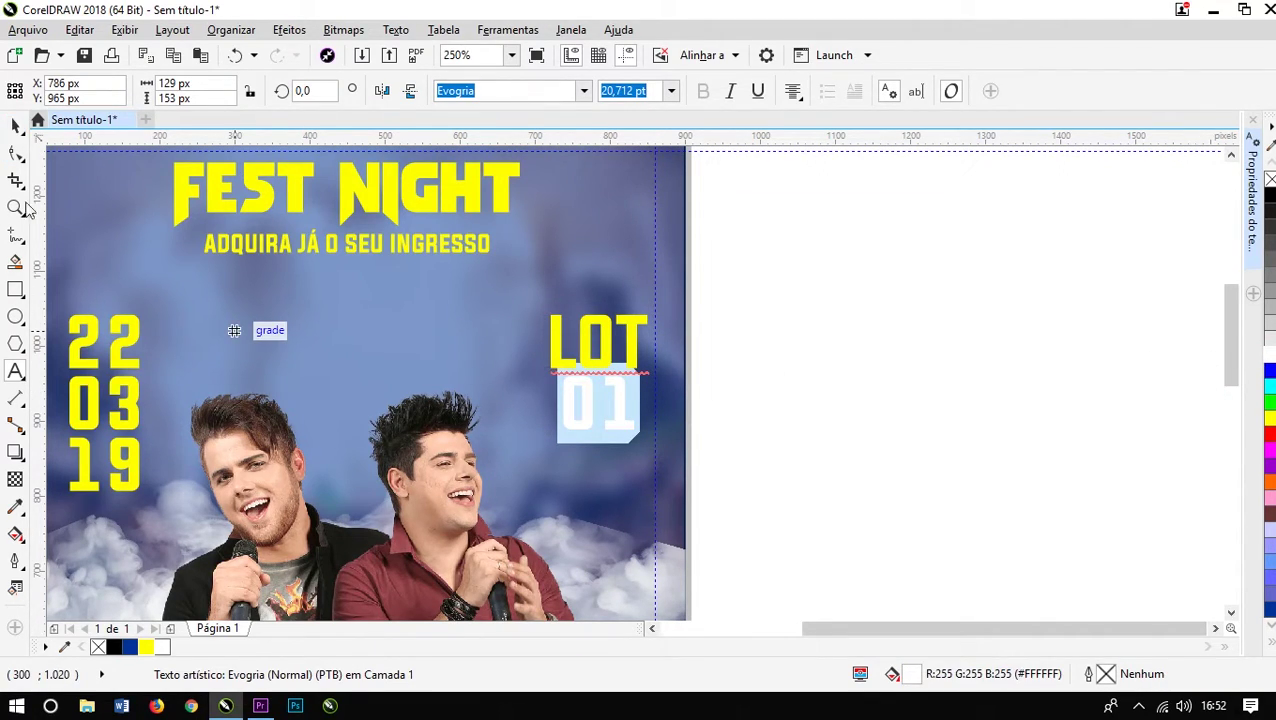
mouse_move(68, 378)
left_mouse_down()
mouse_move(132, 456)
mouse_move(72, 453)
left_mouse_up()
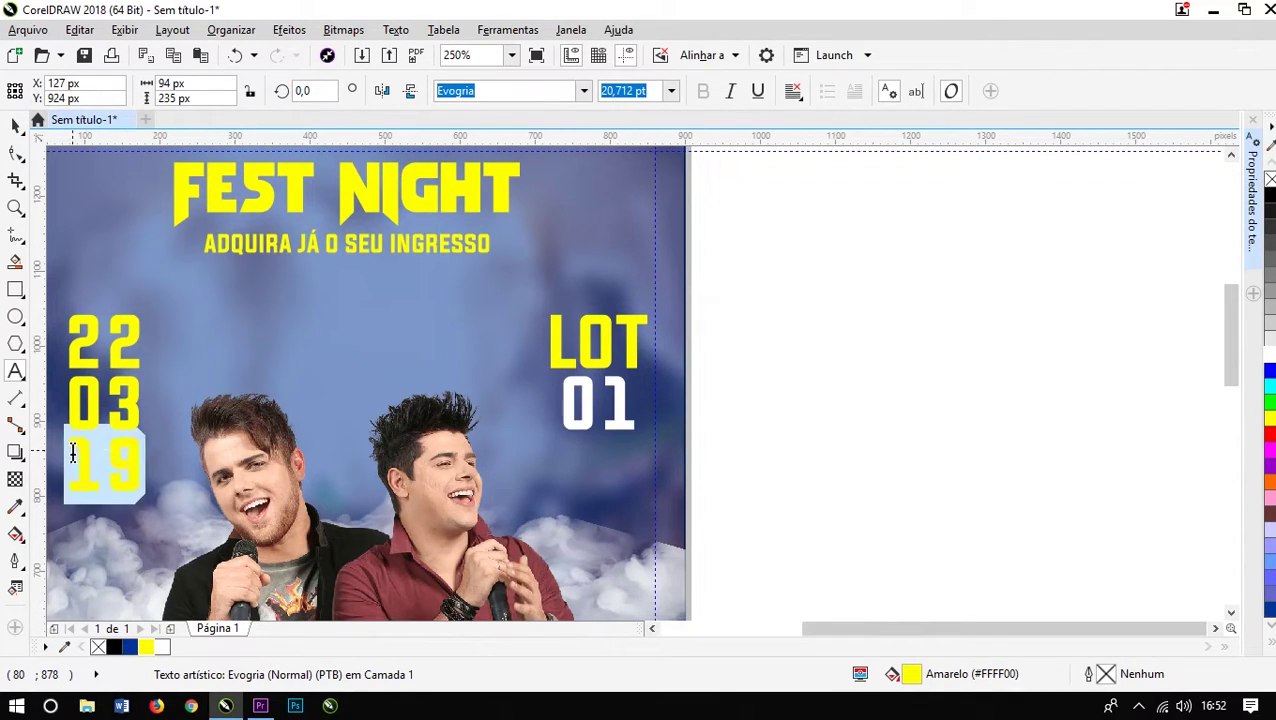
left_click(1270, 355)
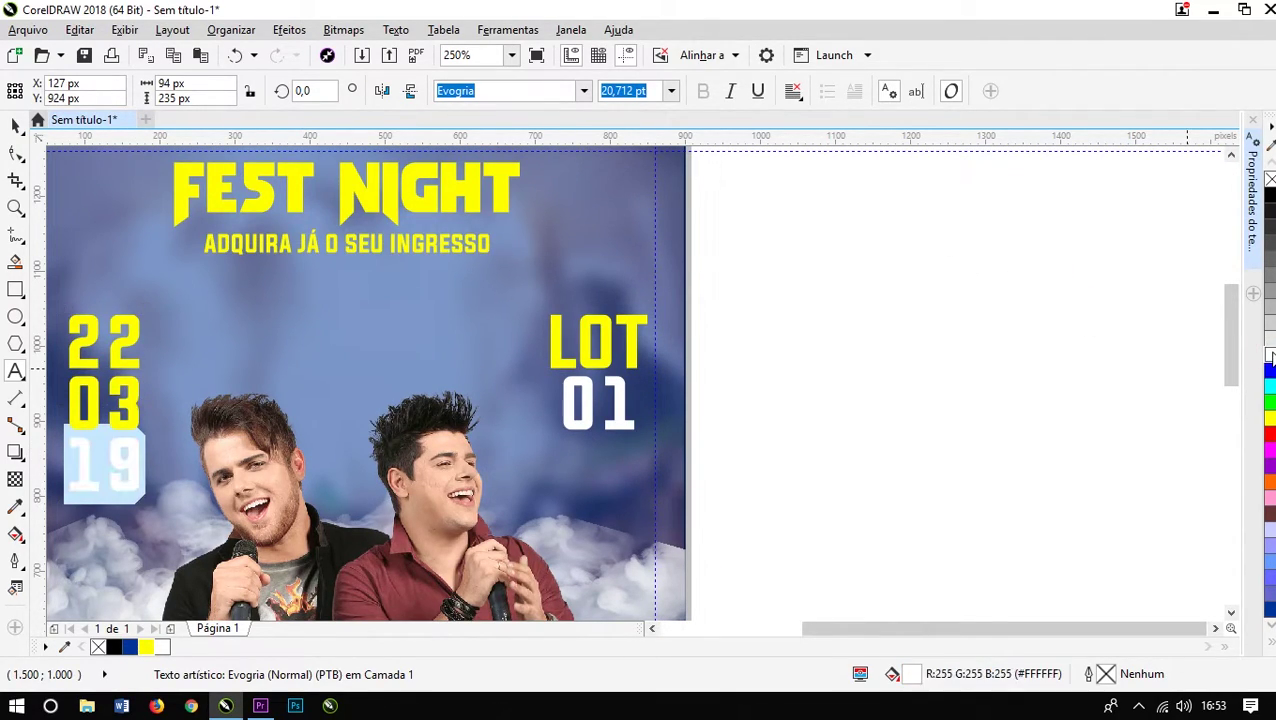
left_click(15, 124)
scroll(383, 250, "down", 2)
left_click(714, 306)
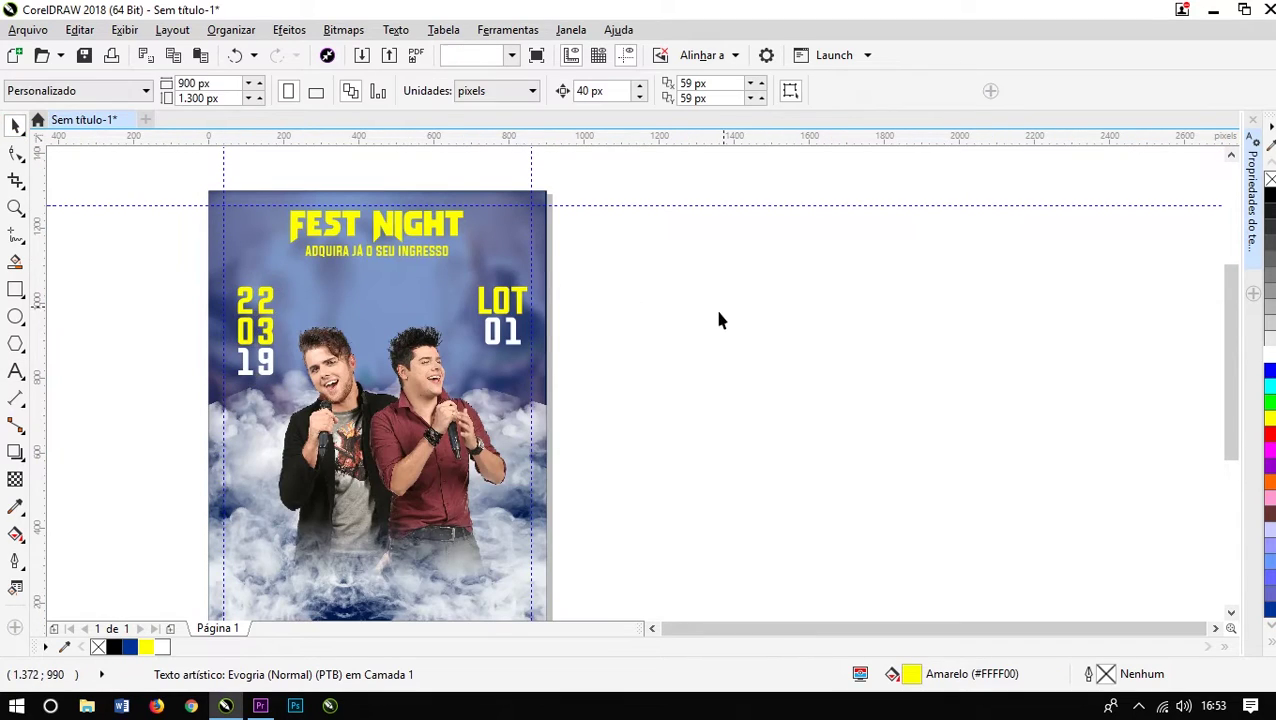
Step: Enlarge the FEST NIGHT title to 517 × 97 px, trying white but keeping it yellow
scroll(290, 212, "up", 2)
left_click(303, 211)
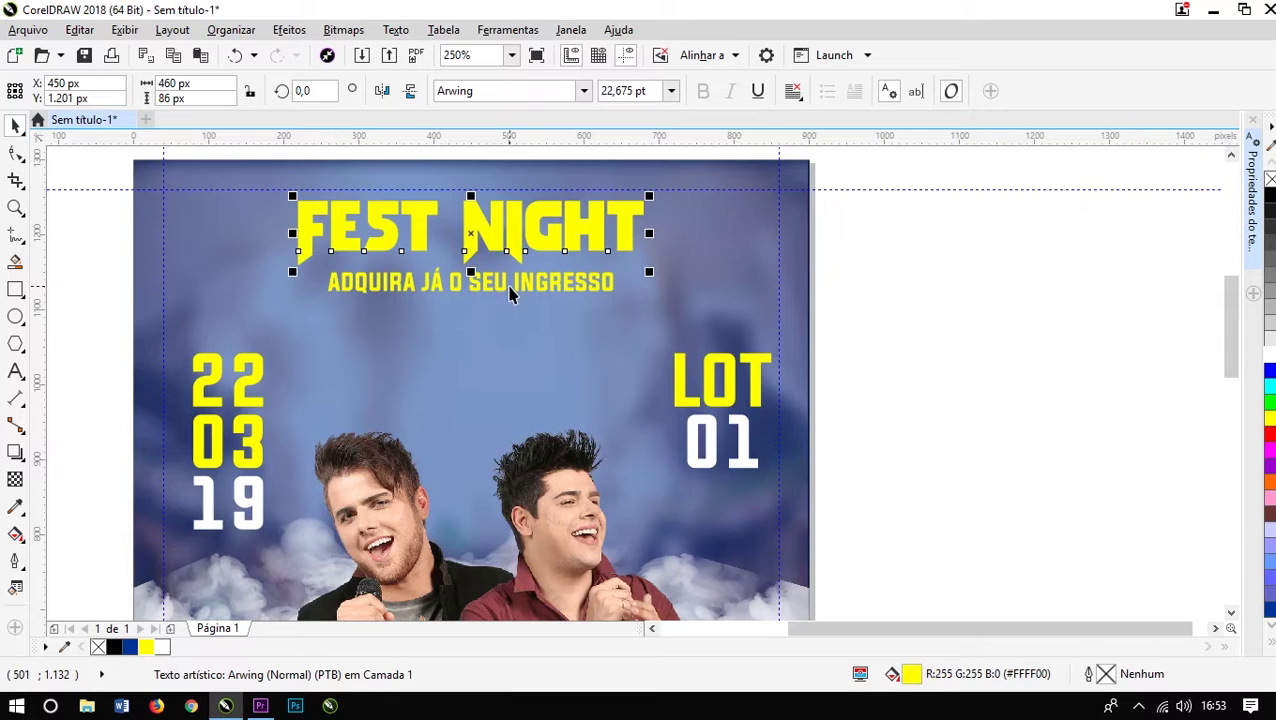
left_click_drag(649, 271, 670, 275)
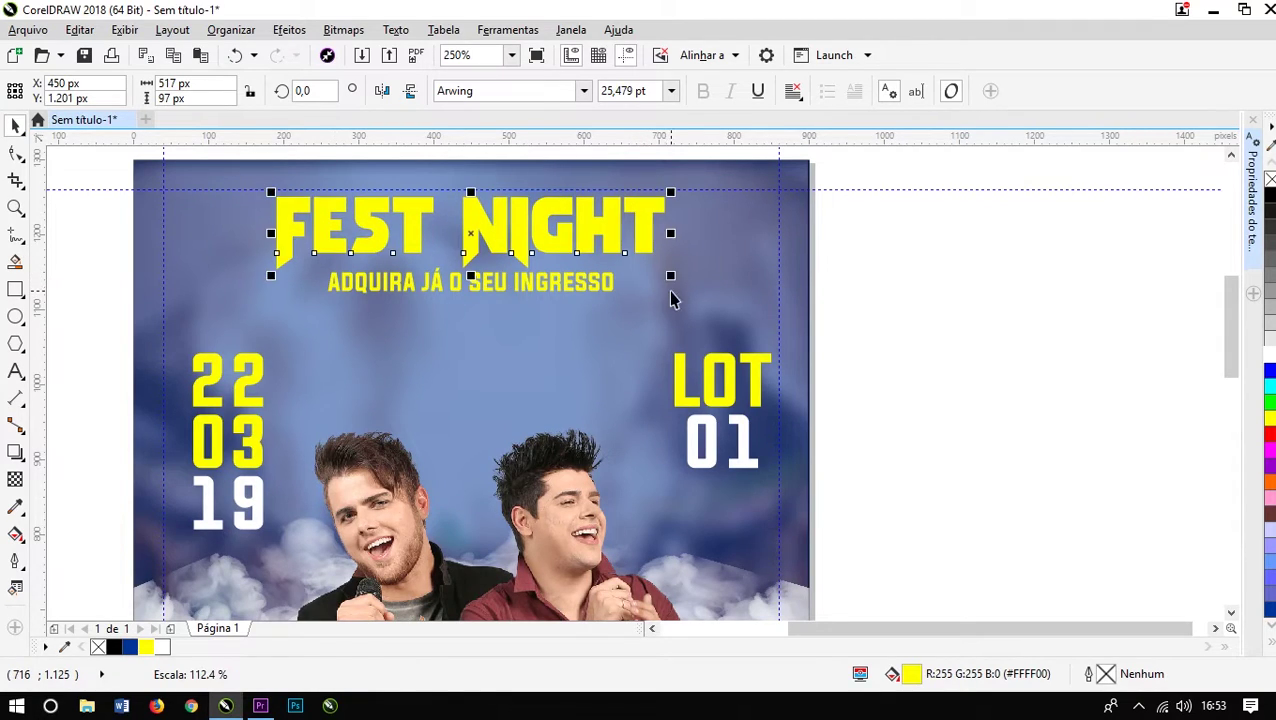
left_click(1270, 358)
left_click(1018, 332)
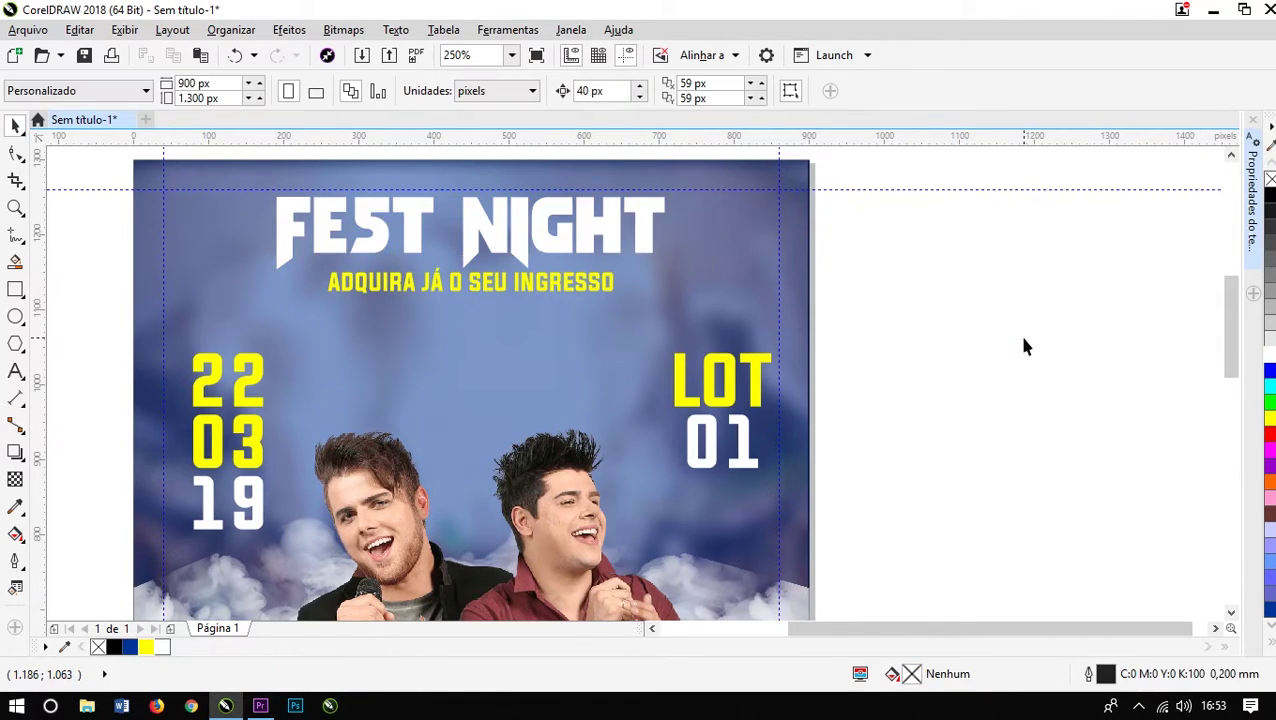
key("ctrl+z")
scroll(678, 320, "down", 2)
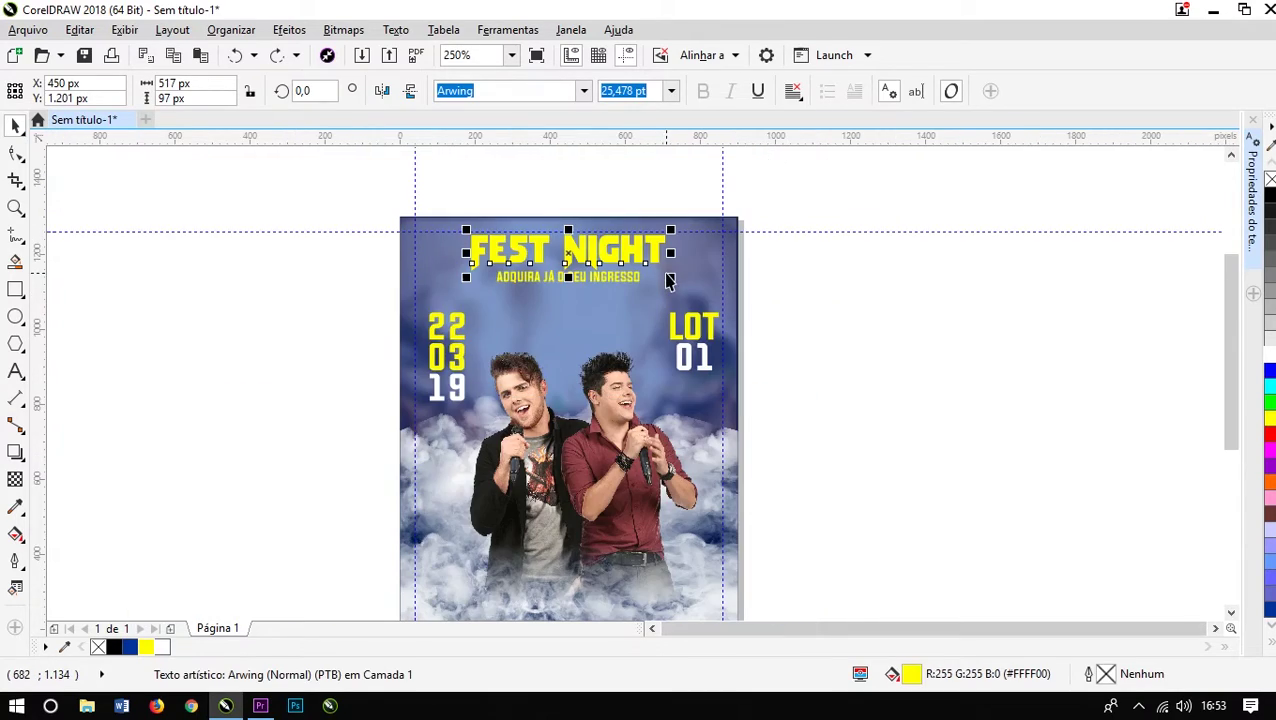
left_click(877, 364)
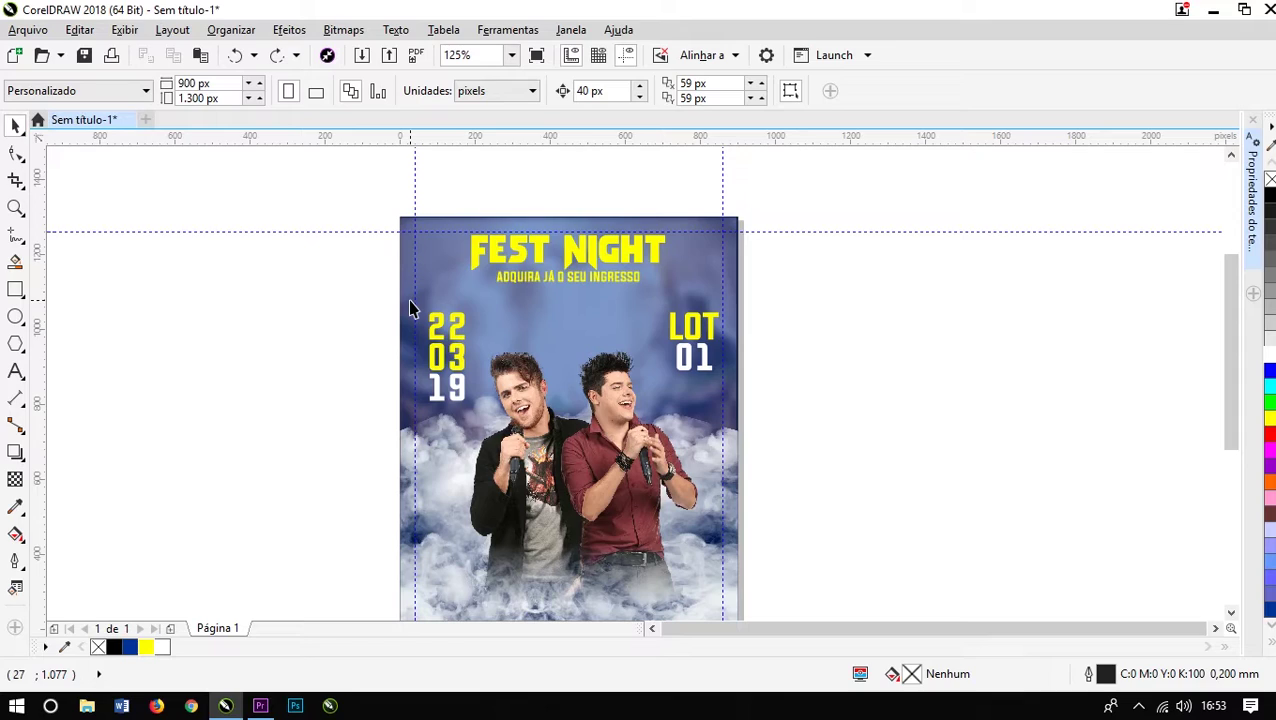
Step: Move the small yellow ADQUIRA JÁ O SEU INGRESSO text up over the smoke
scroll(440, 300, "down", 2)
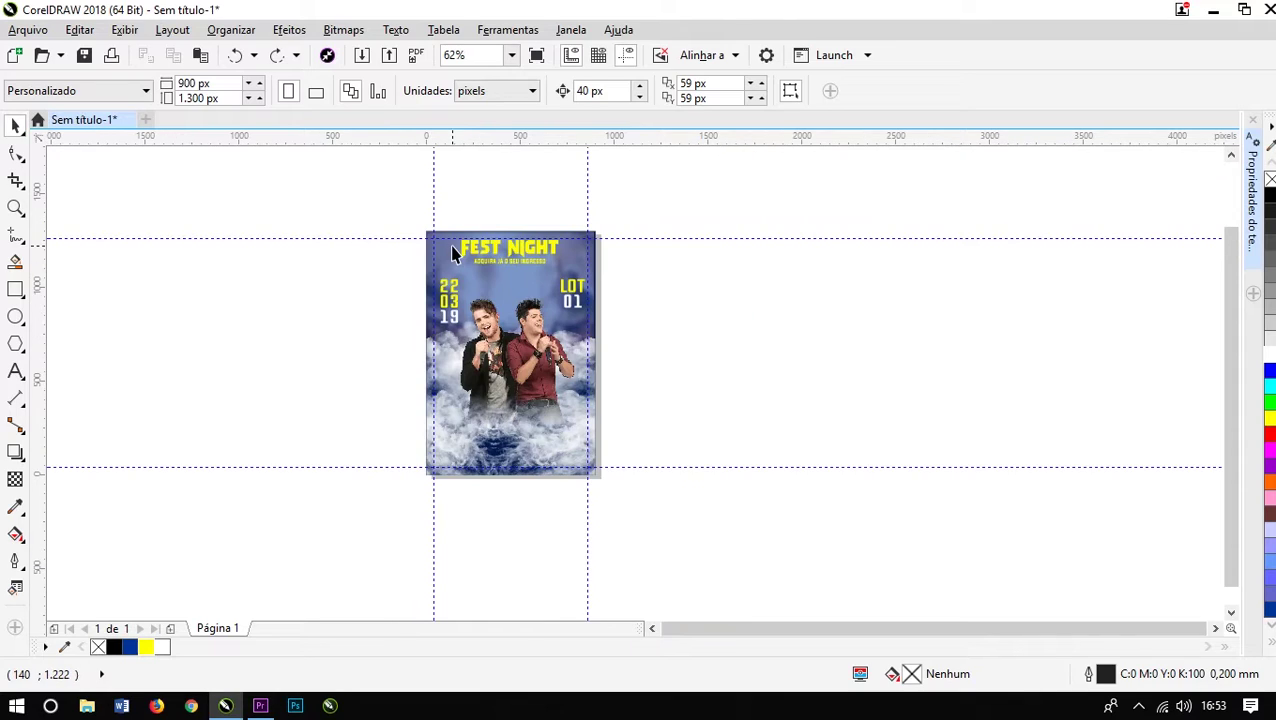
scroll(501, 437, "up", 2)
scroll(511, 381, "down", 2)
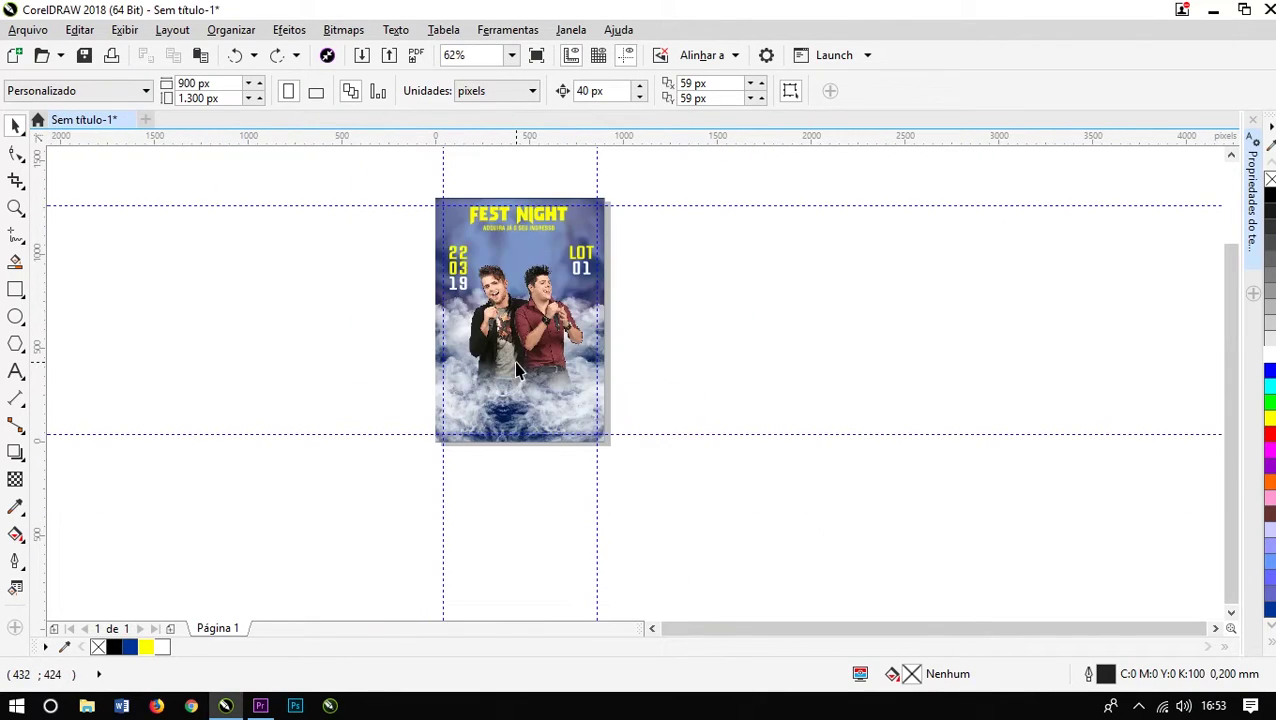
left_click(513, 395)
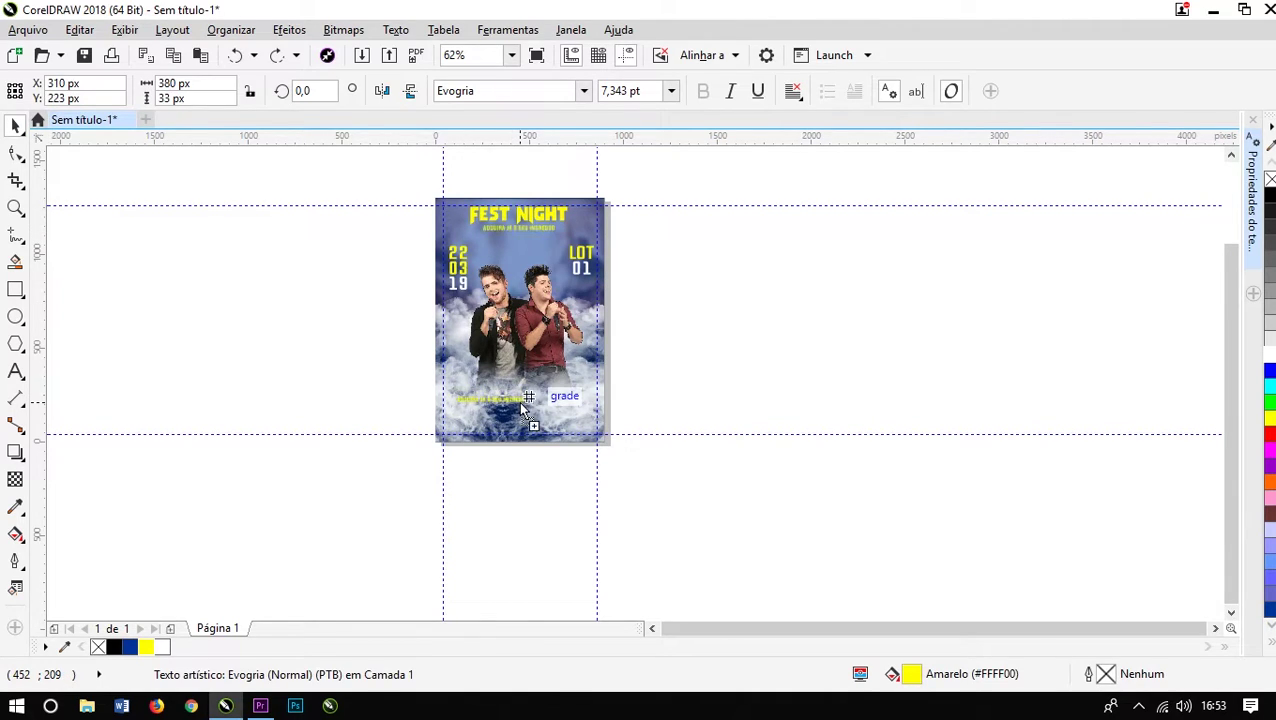
scroll(520, 408, "up", 2)
scroll(530, 405, "up", 2)
left_click_drag(537, 403, 640, 399)
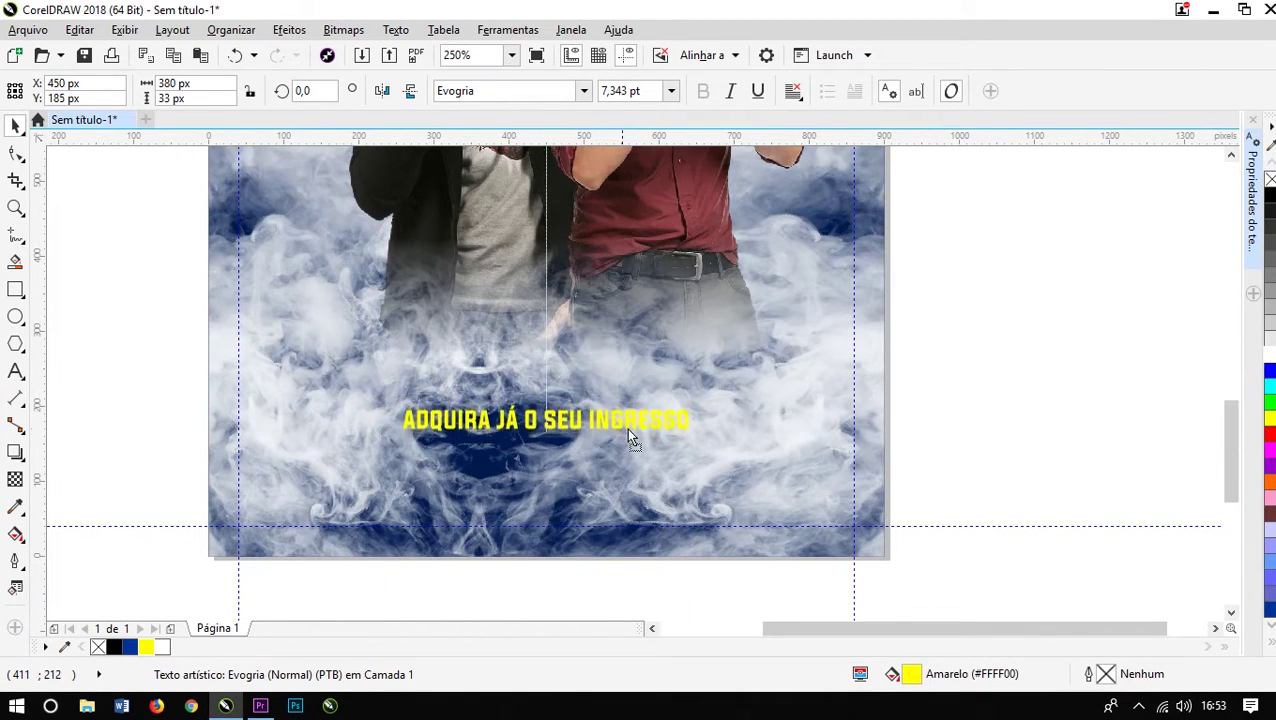
double_click(640, 399)
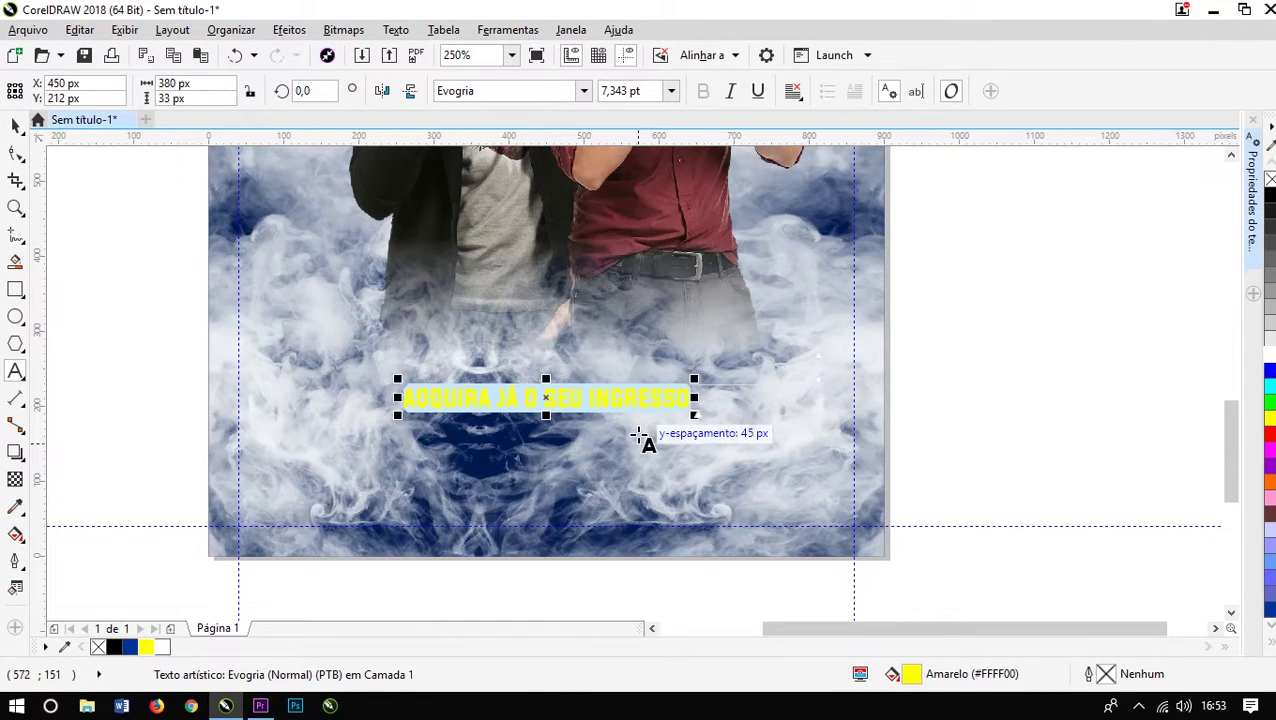
type("ADQUIRIA O SEU PELO NOSSO SITE")
key("Return")
type("WWW.FULANDDETAL.COM.BR")
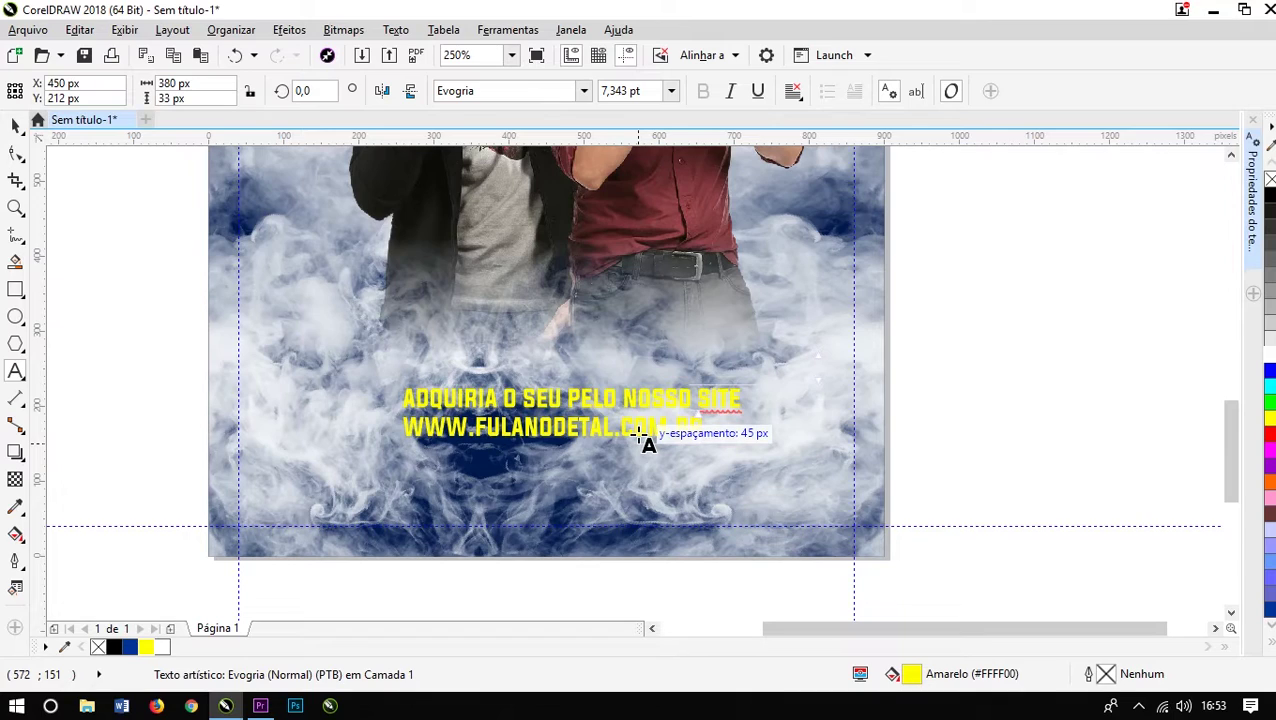
key("ctrl+e")
key("Escape")
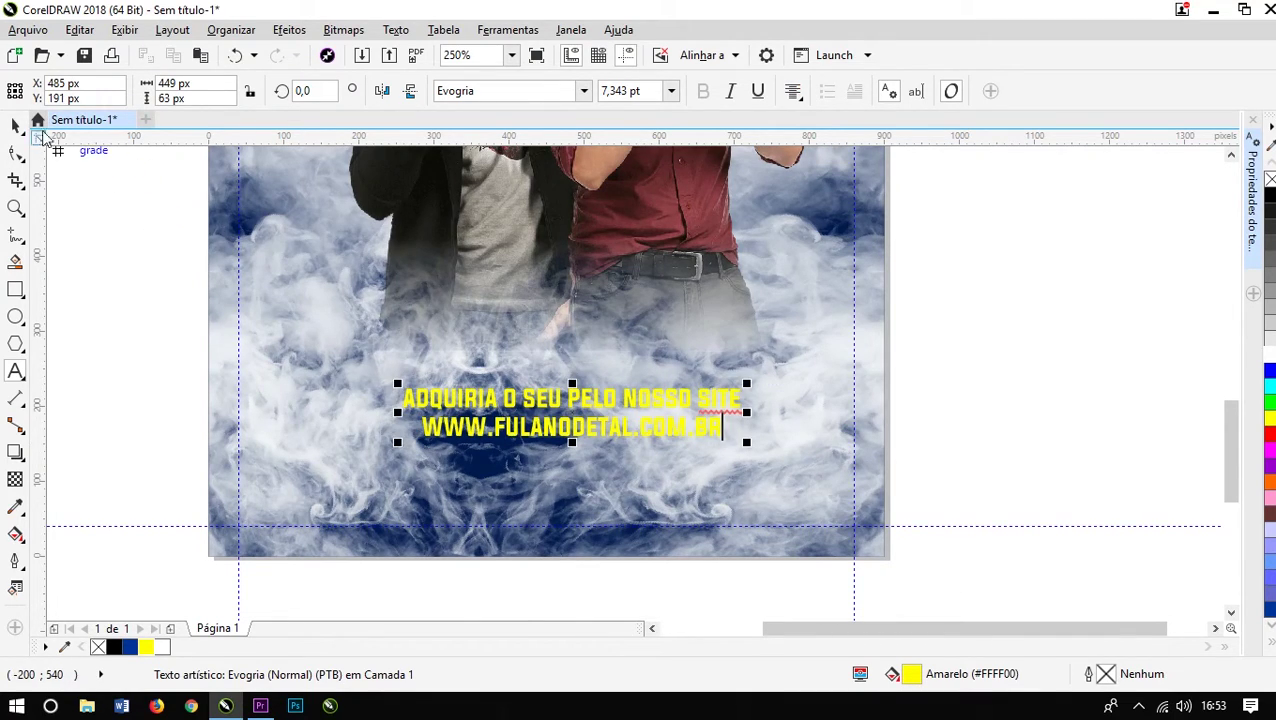
Step: Scale the text up to 643 px wide and centre it horizontally on the page
left_click(16, 126)
left_click_drag(746, 441, 819, 452)
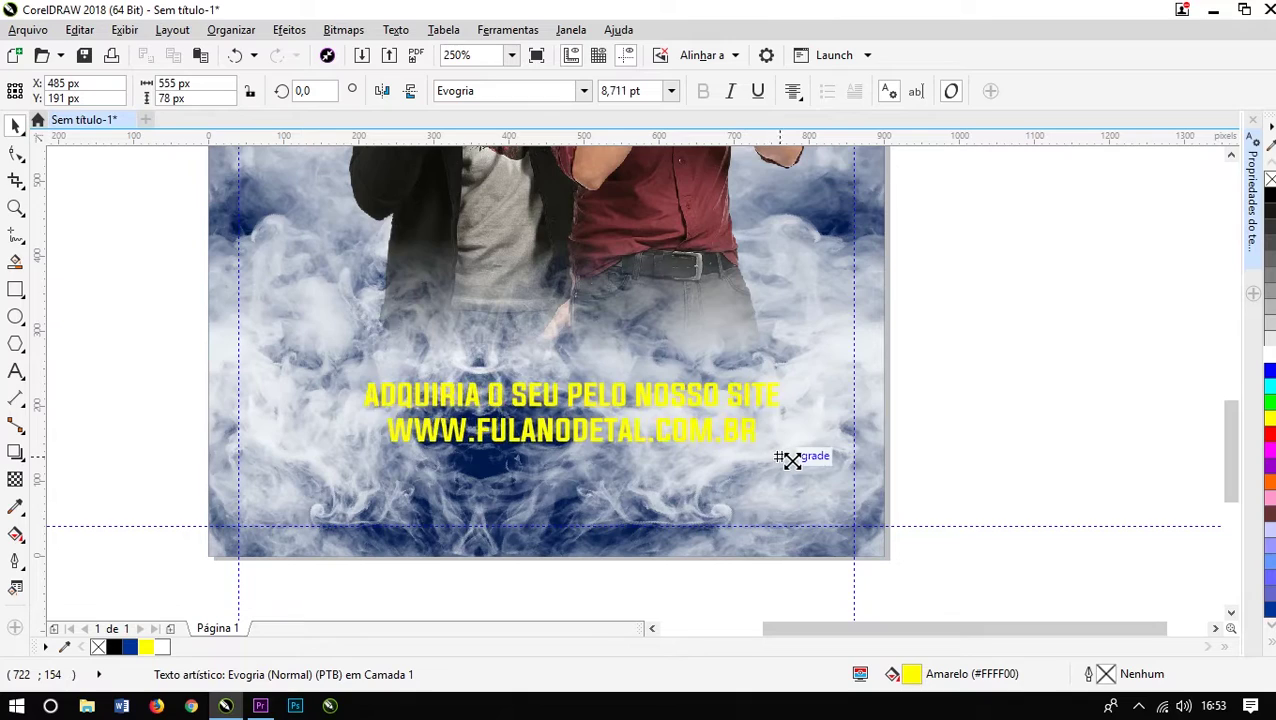
left_click(742, 500, "shift")
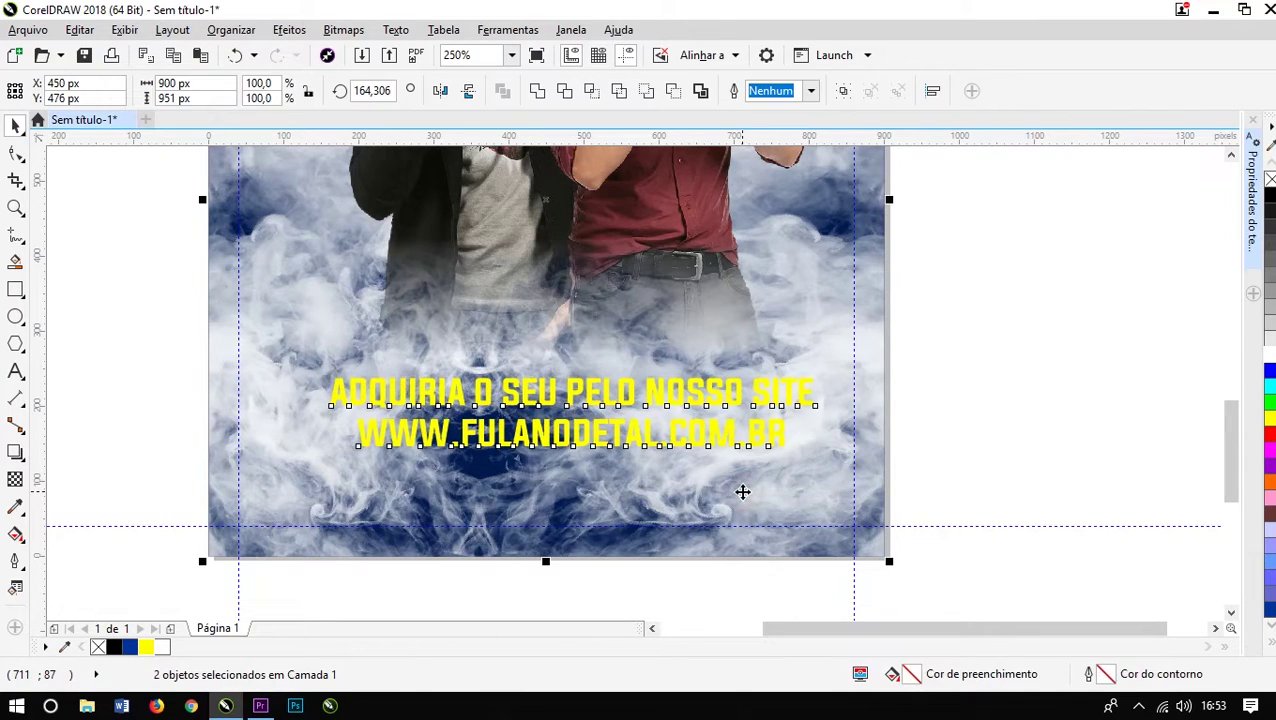
key("c")
left_click(983, 367)
Step: Recolour the website text white and move it off the page to the right
left_click(771, 410)
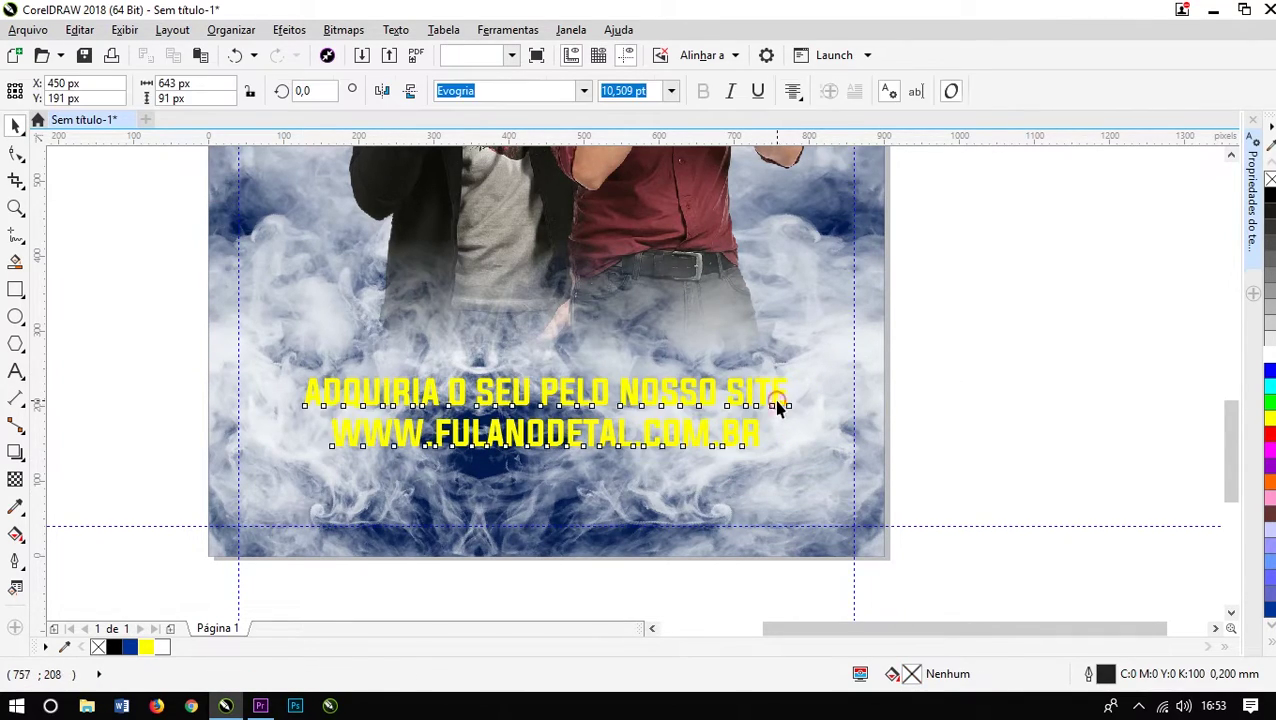
left_click(1270, 199)
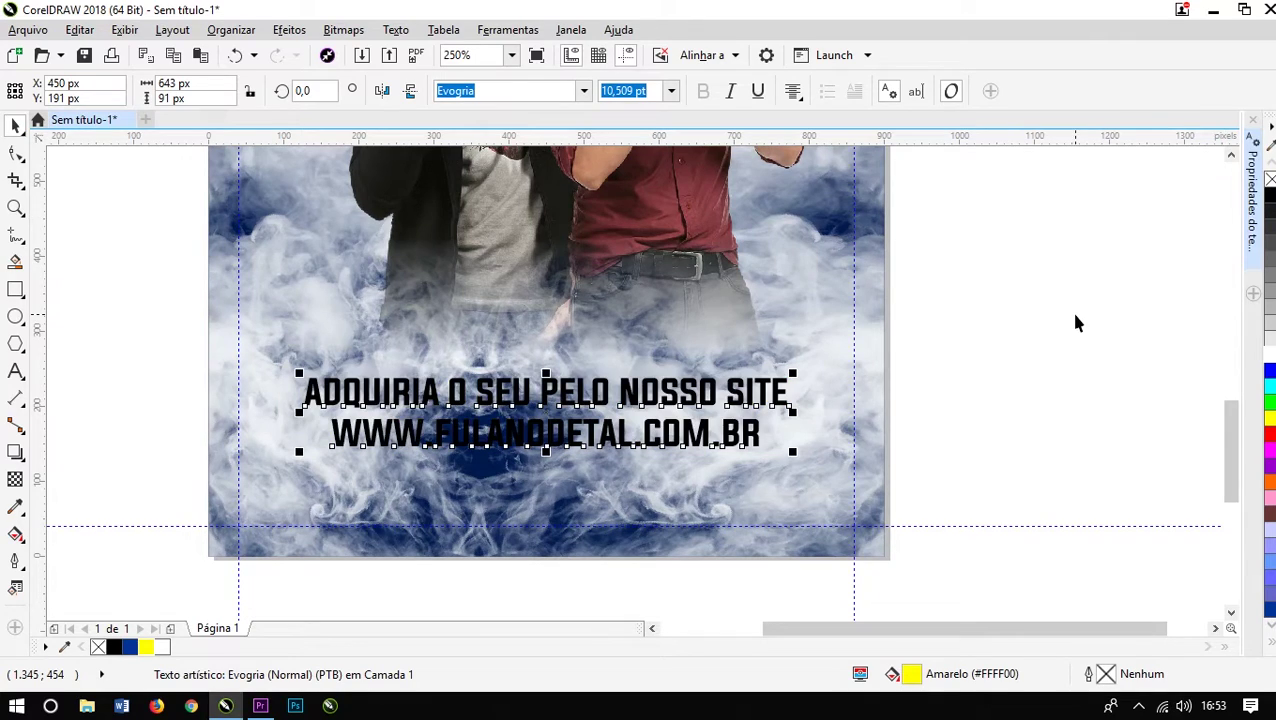
left_click(1270, 353)
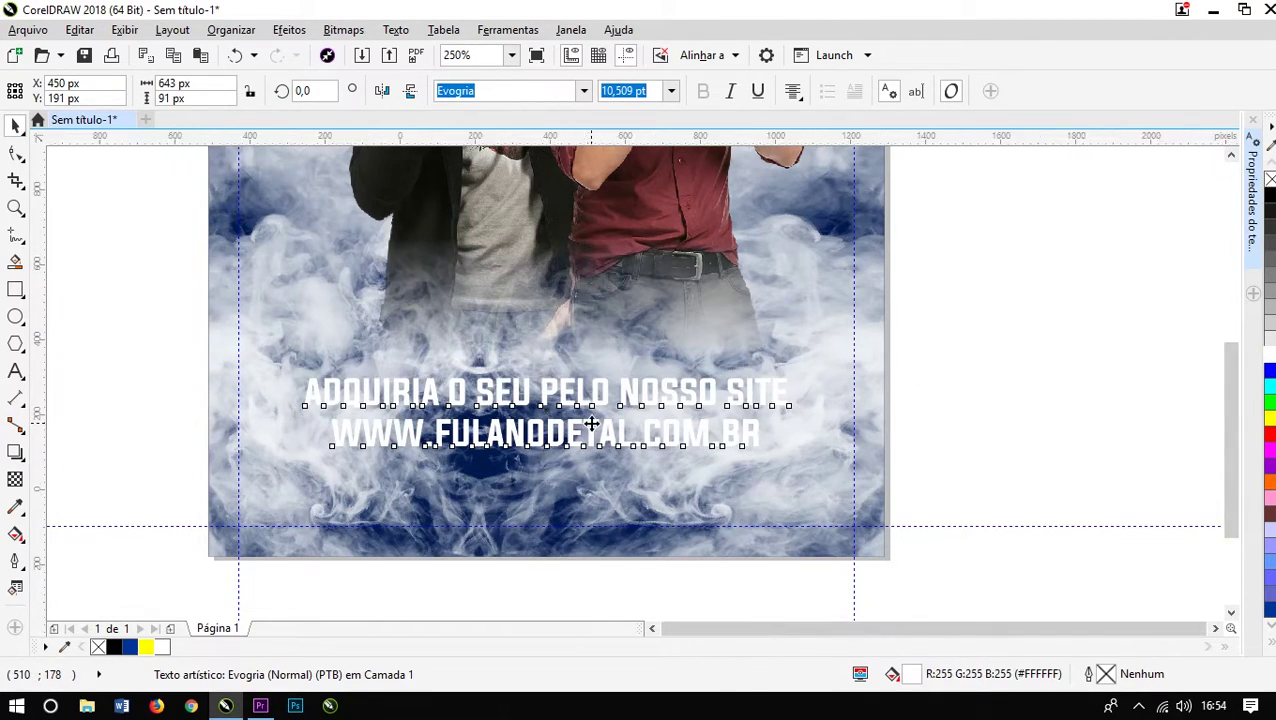
scroll(591, 425, "down", 2)
left_click_drag(575, 420, 907, 410)
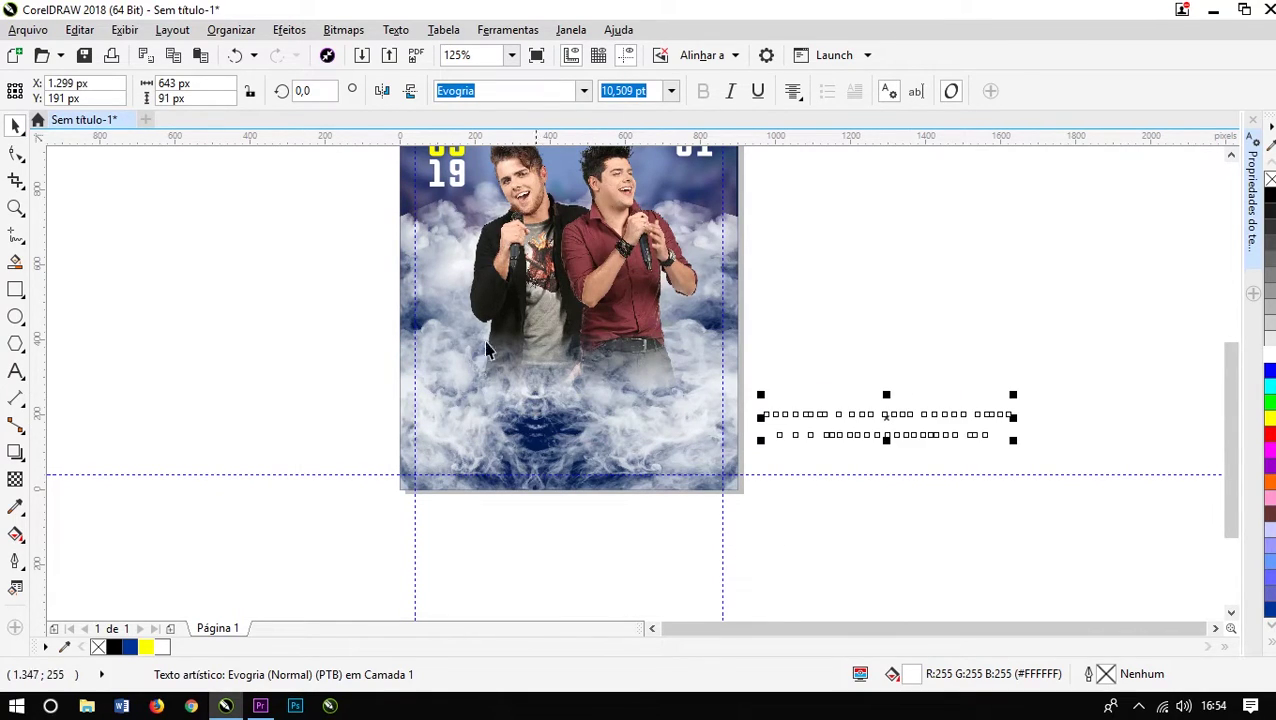
Step: Draw a black 900 × 488 px rectangle over the lower page, fading upward with linear transparency
left_click(15, 289)
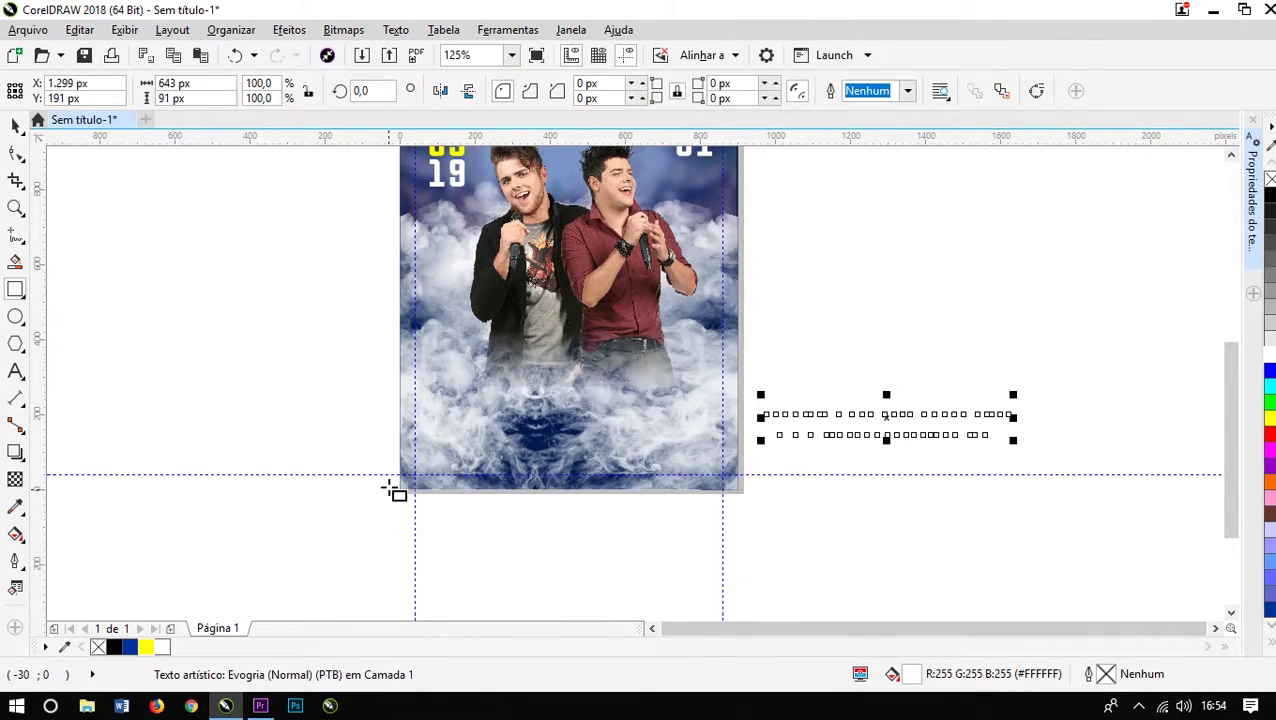
left_click_drag(402, 489, 707, 319)
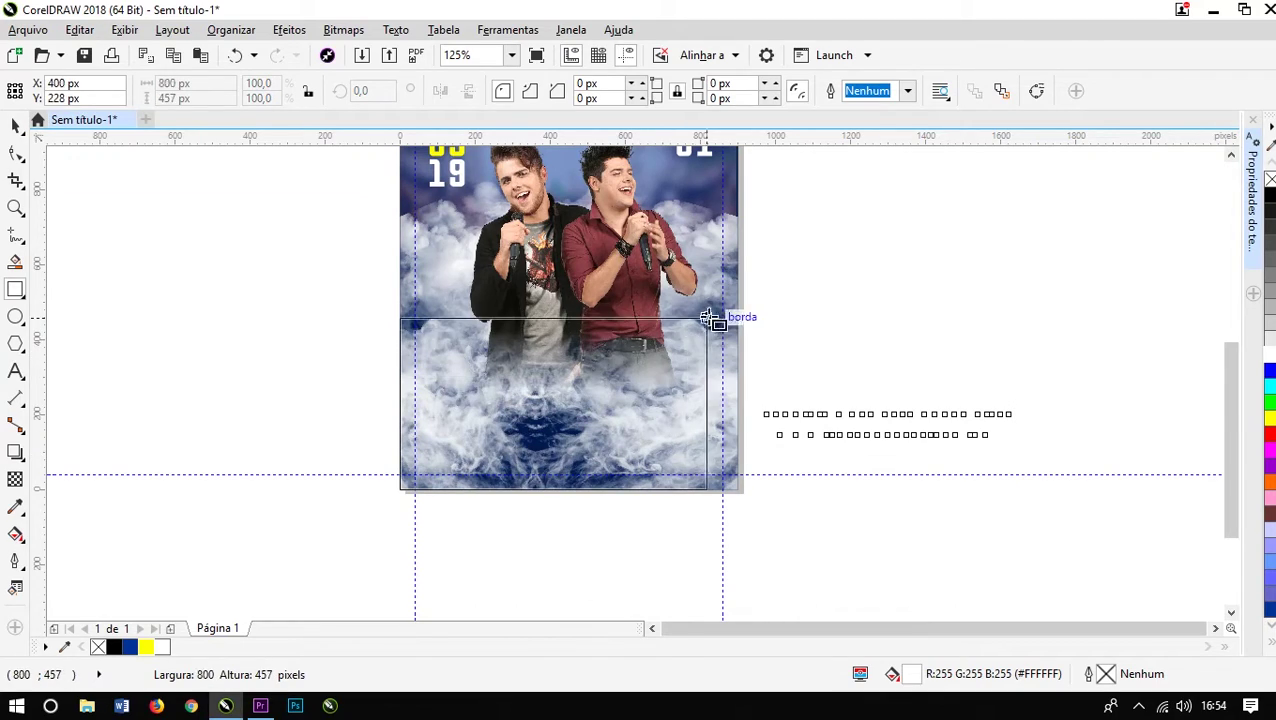
left_click_drag(707, 319, 742, 303)
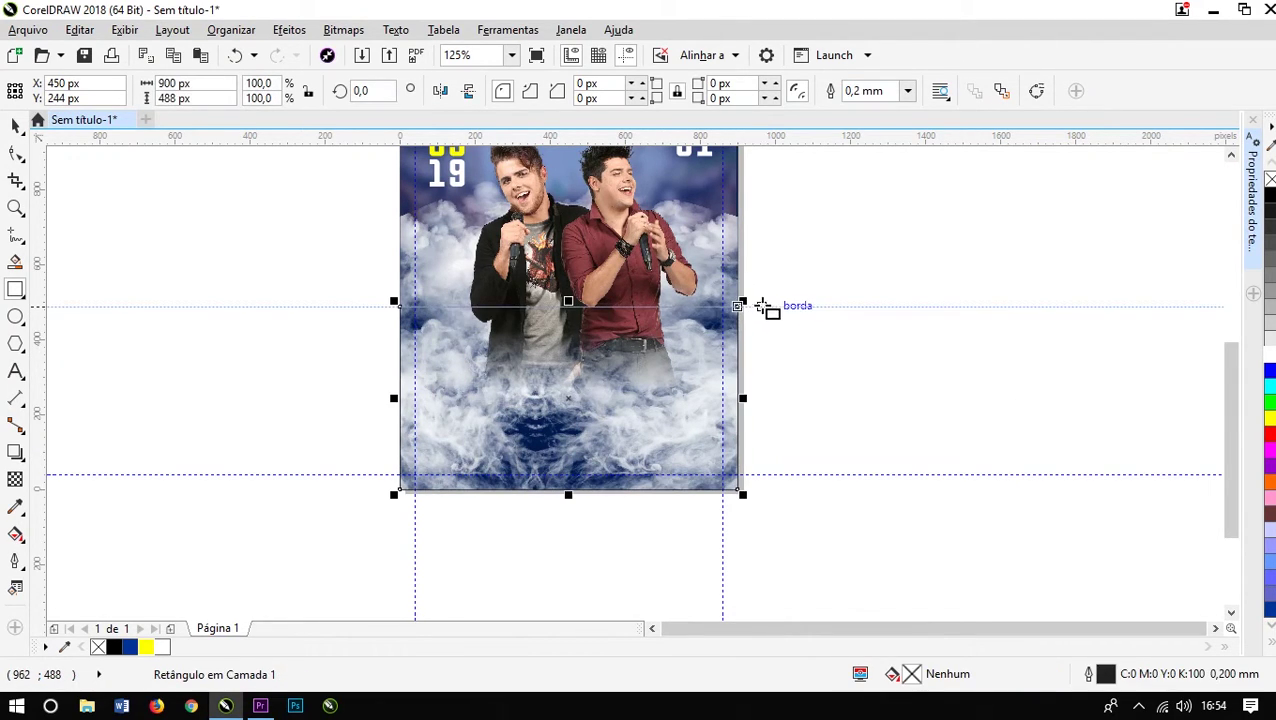
left_click(1270, 197)
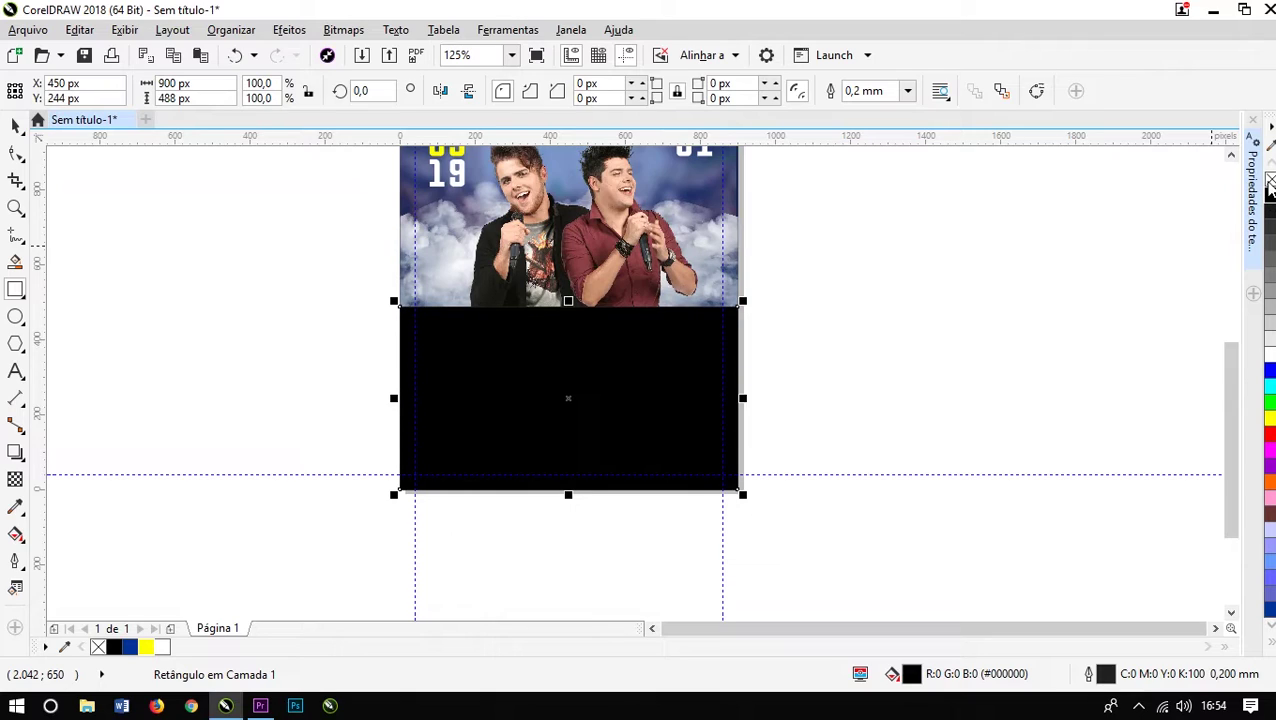
left_click(15, 479)
mouse_move(557, 407)
left_mouse_down()
mouse_move(557, 243)
mouse_move(557, 287)
left_mouse_up()
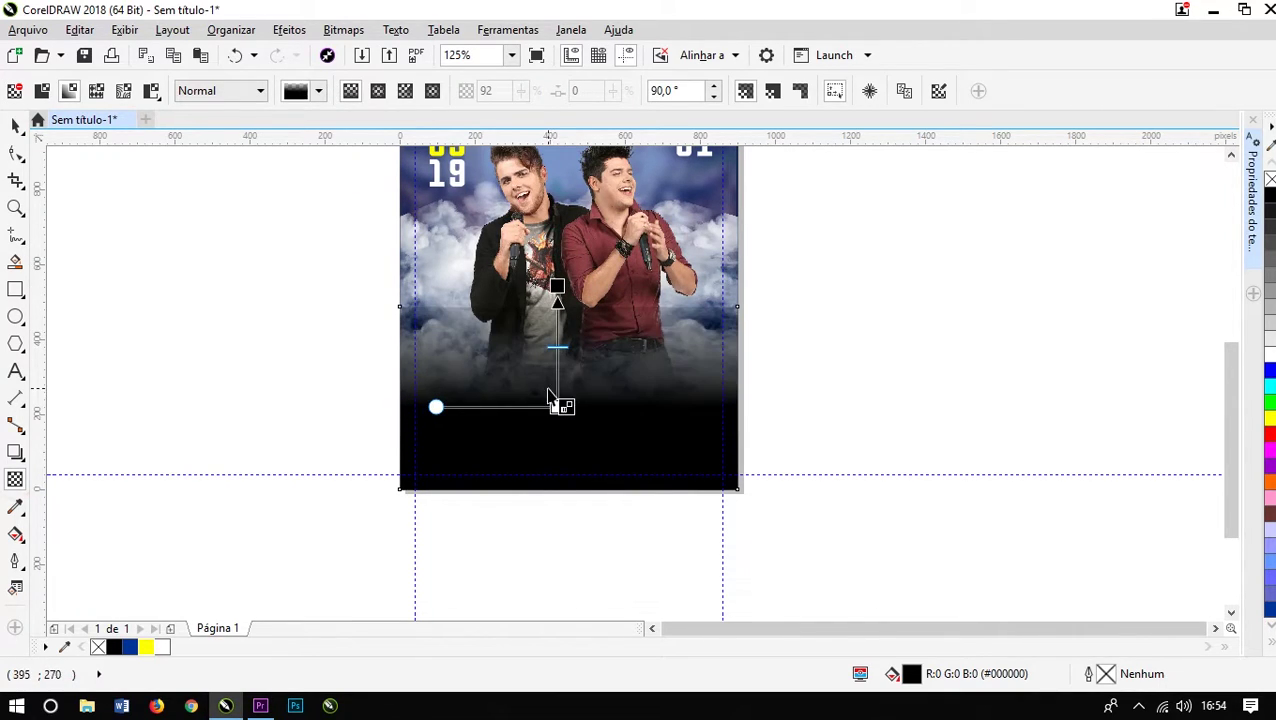
left_click_drag(558, 408, 557, 489)
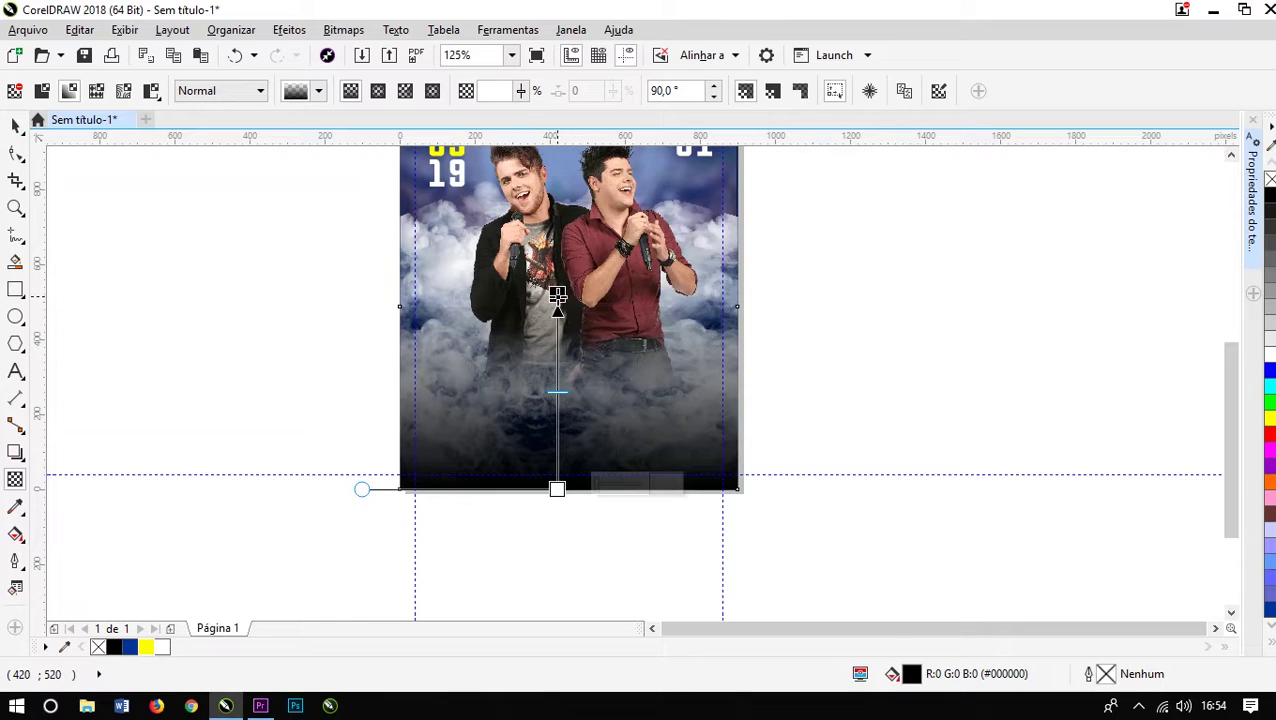
left_click_drag(557, 392, 558, 340)
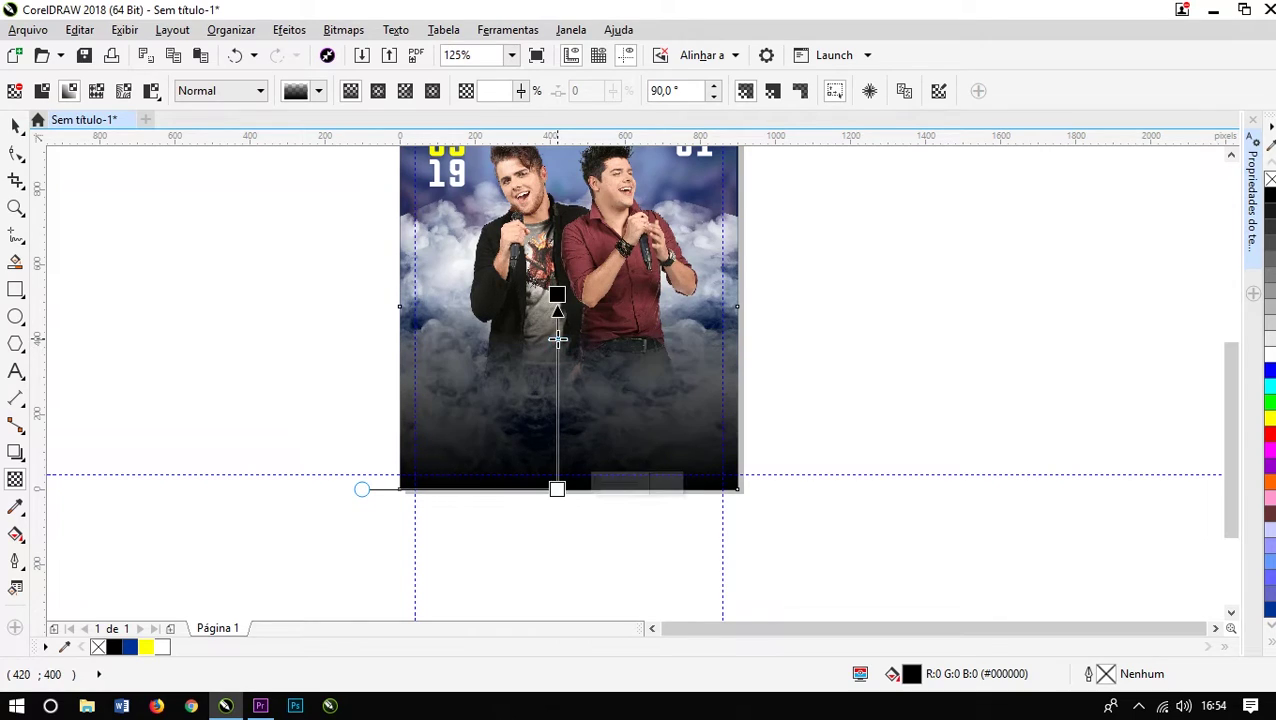
key("space")
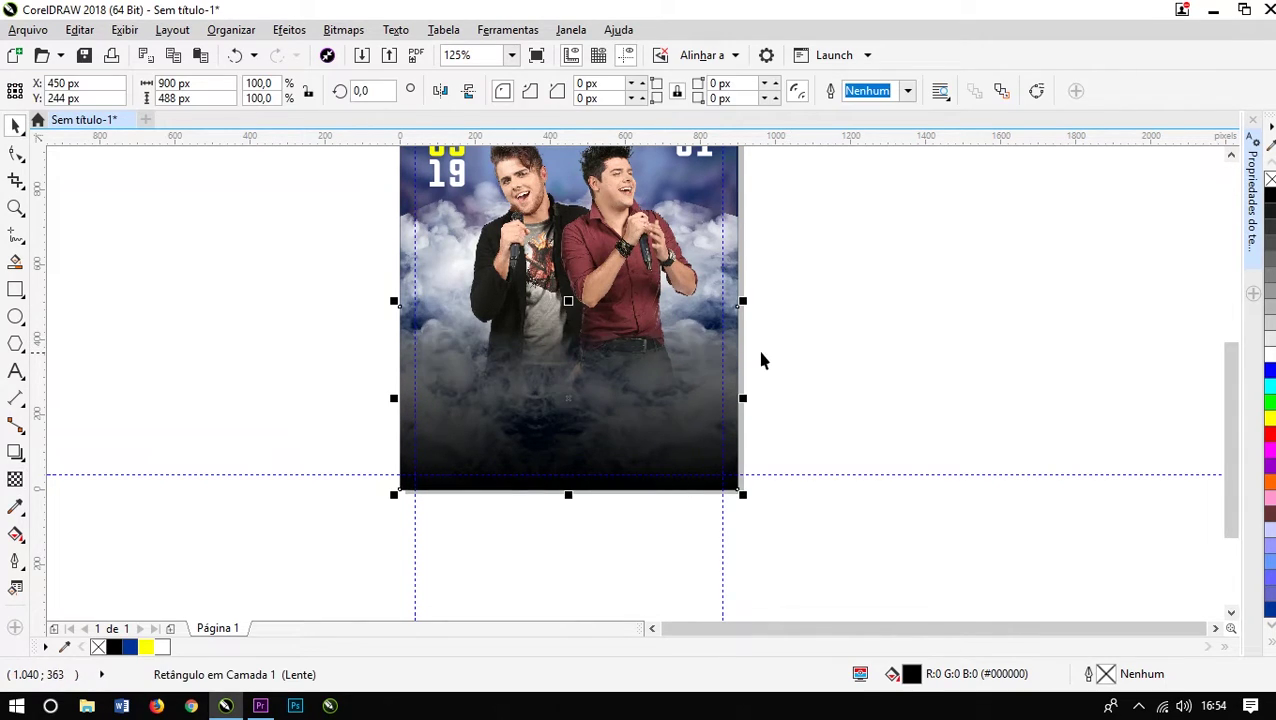
scroll(800, 344, "down", 4)
left_click_drag(962, 327, 746, 452)
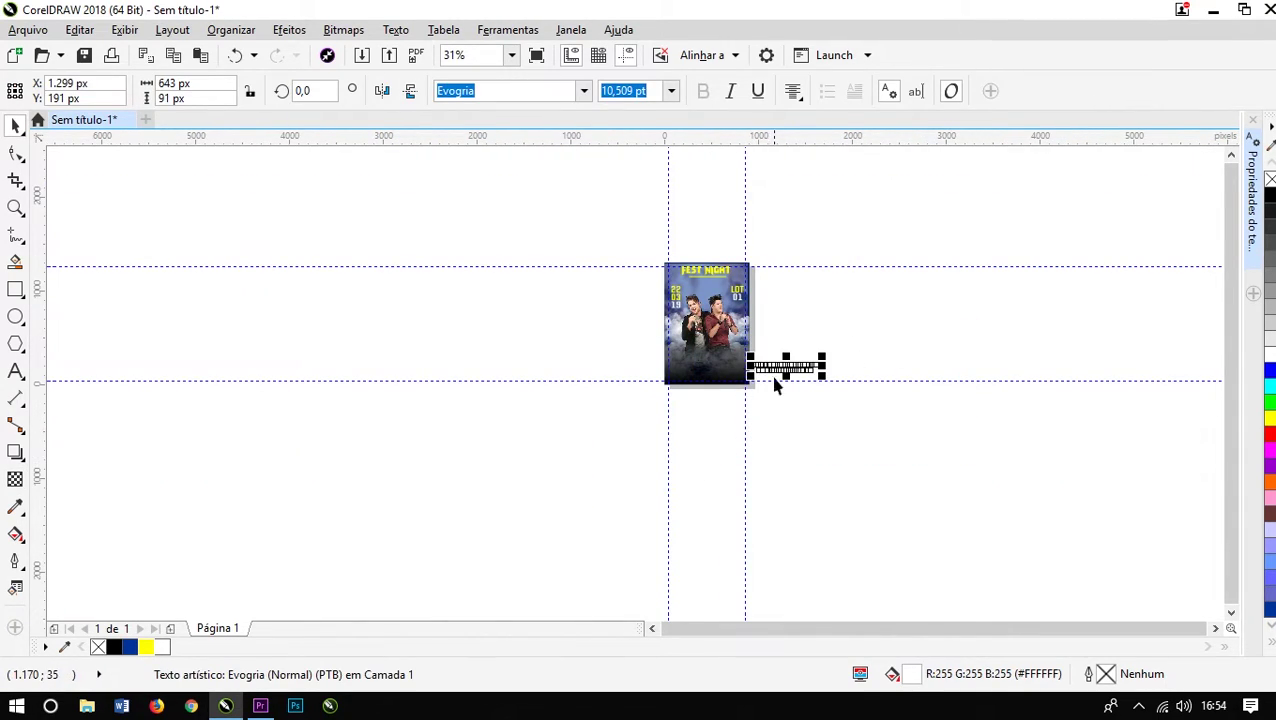
scroll(775, 370, "up", 5)
left_click_drag(823, 404, 270, 408)
scroll(598, 367, "down", 2)
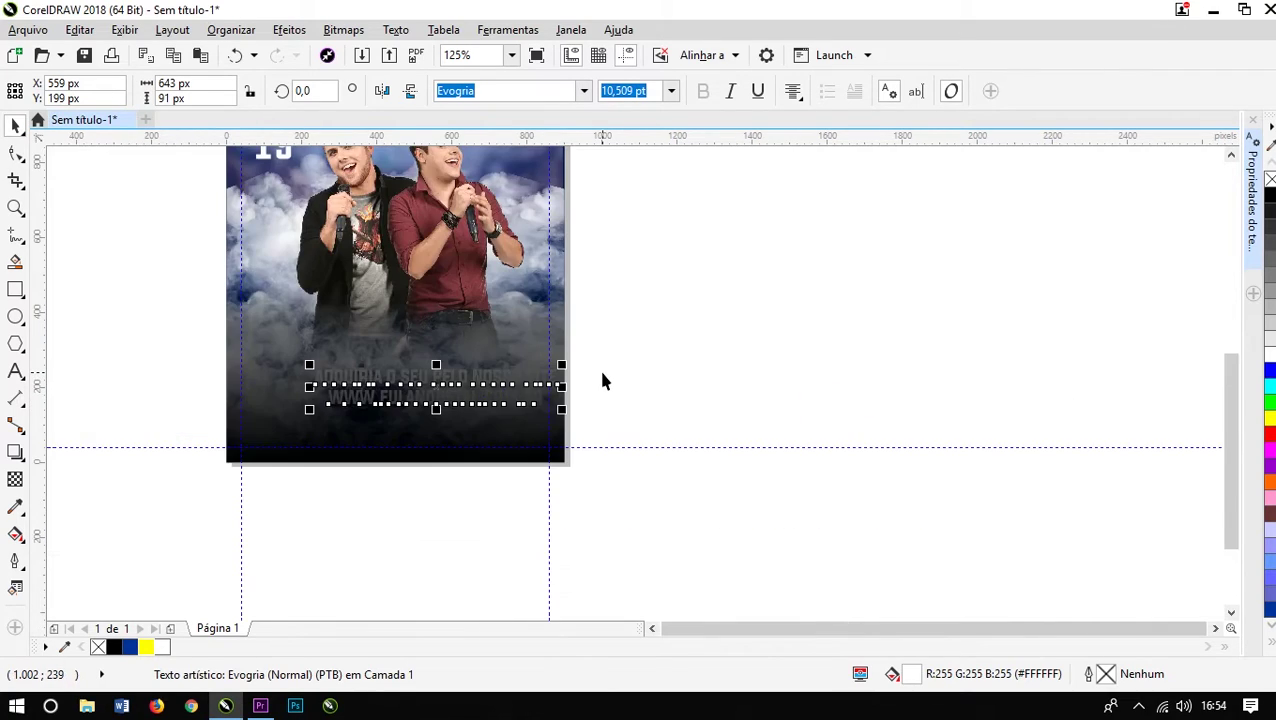
scroll(598, 367, "up", 2)
left_click_drag(917, 256, 222, 433)
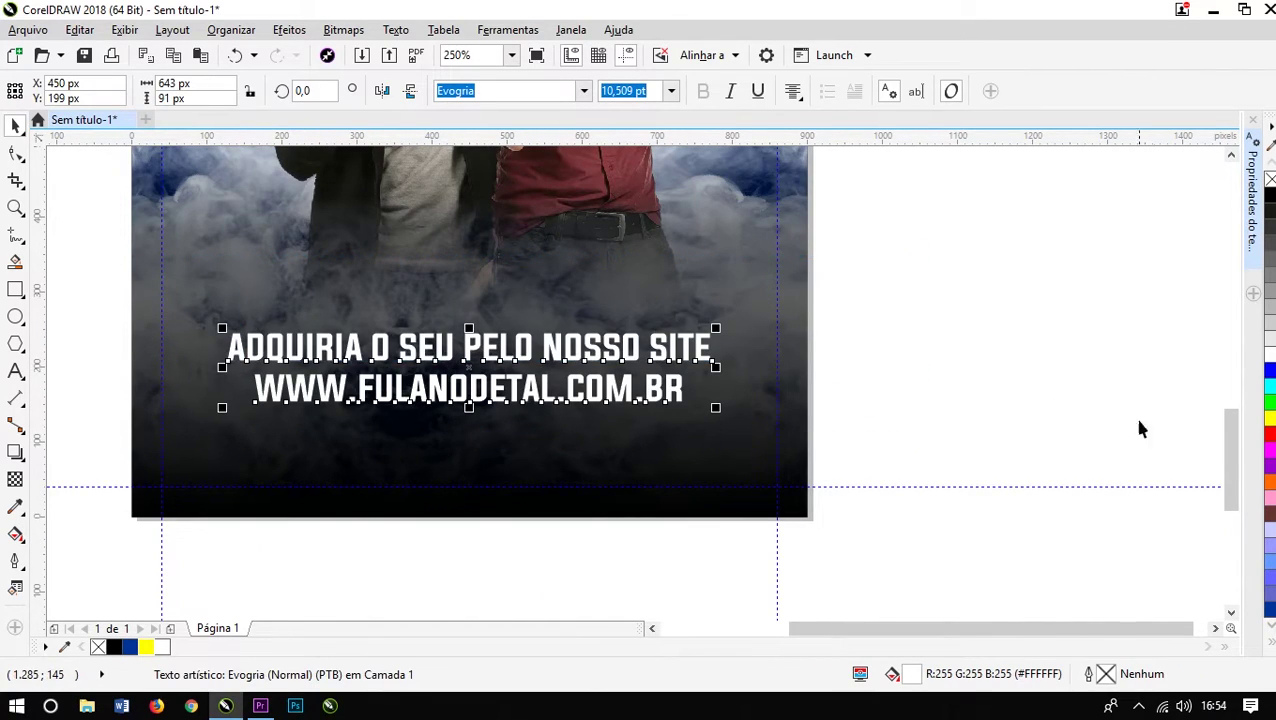
left_click(1268, 418)
left_click(1025, 362)
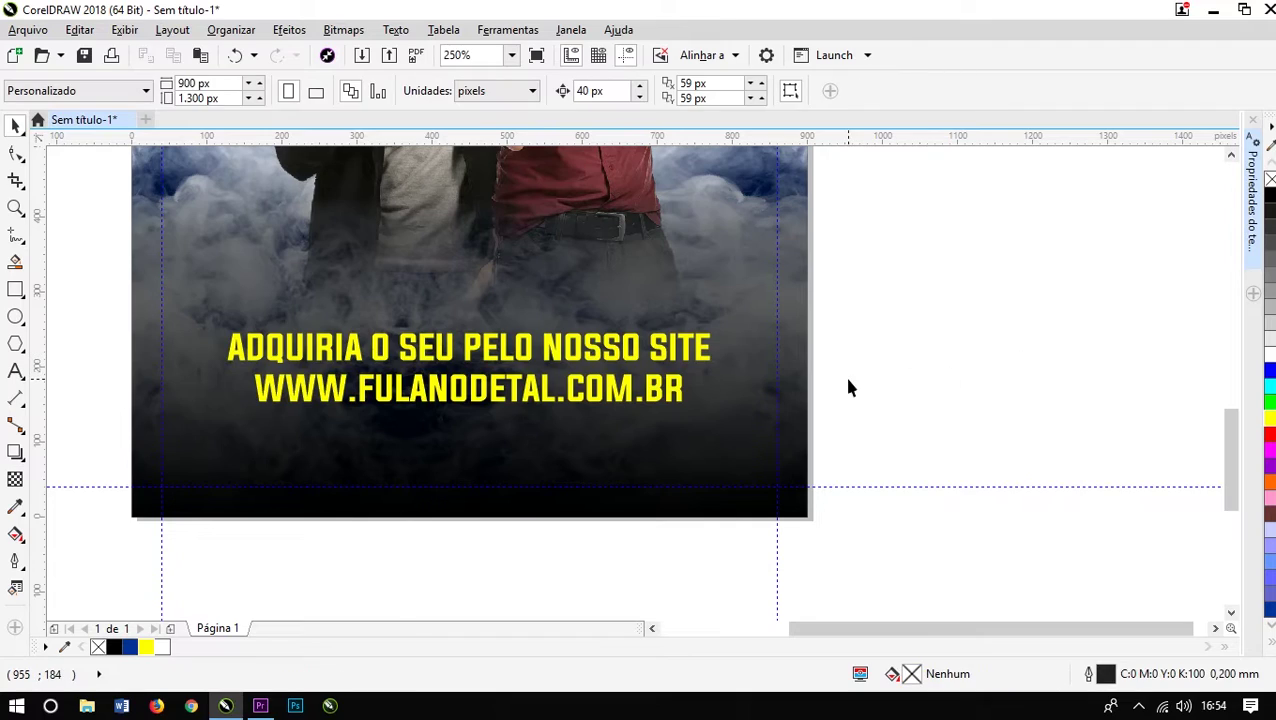
scroll(709, 390, "down", 2)
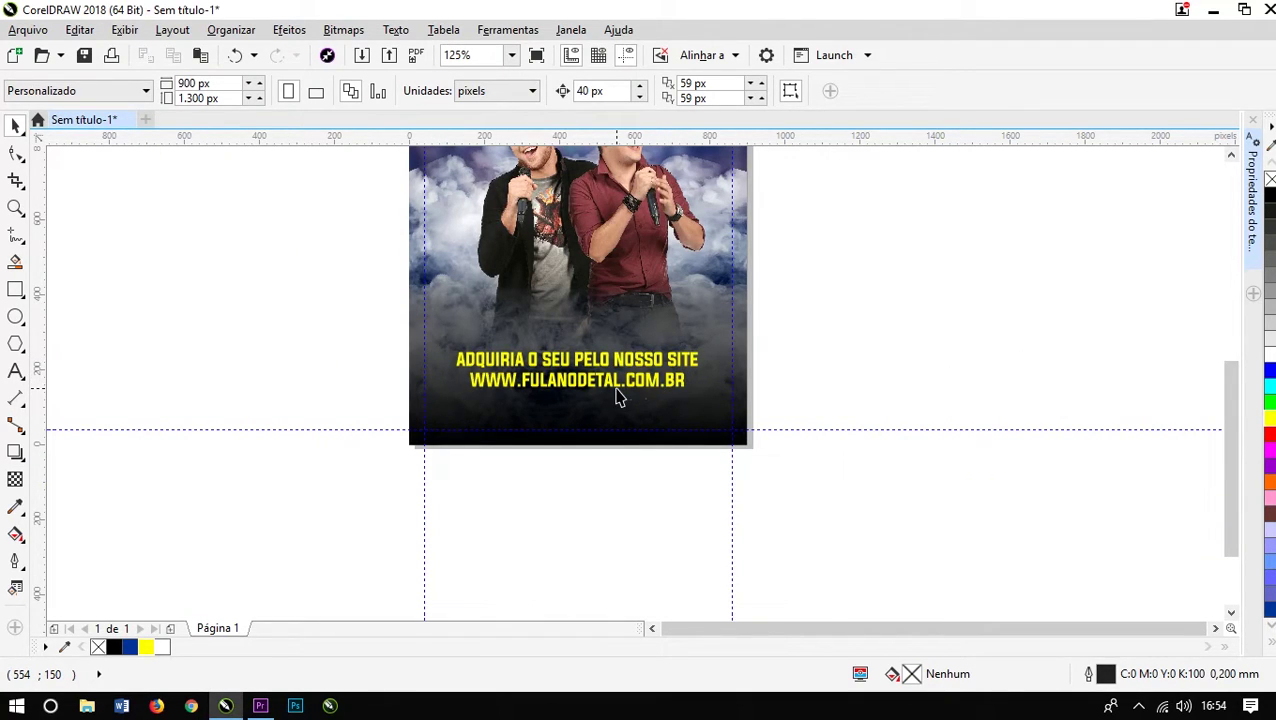
scroll(617, 397, "down", 2)
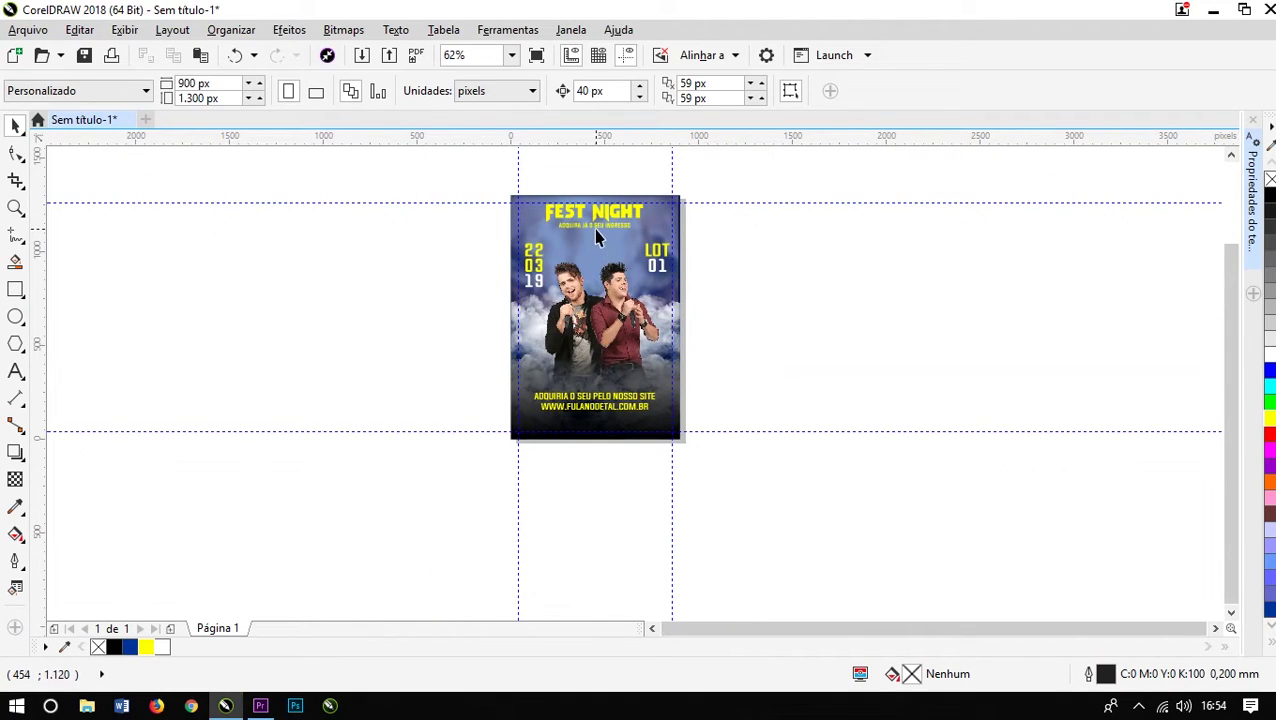
scroll(600, 228, "up", 2)
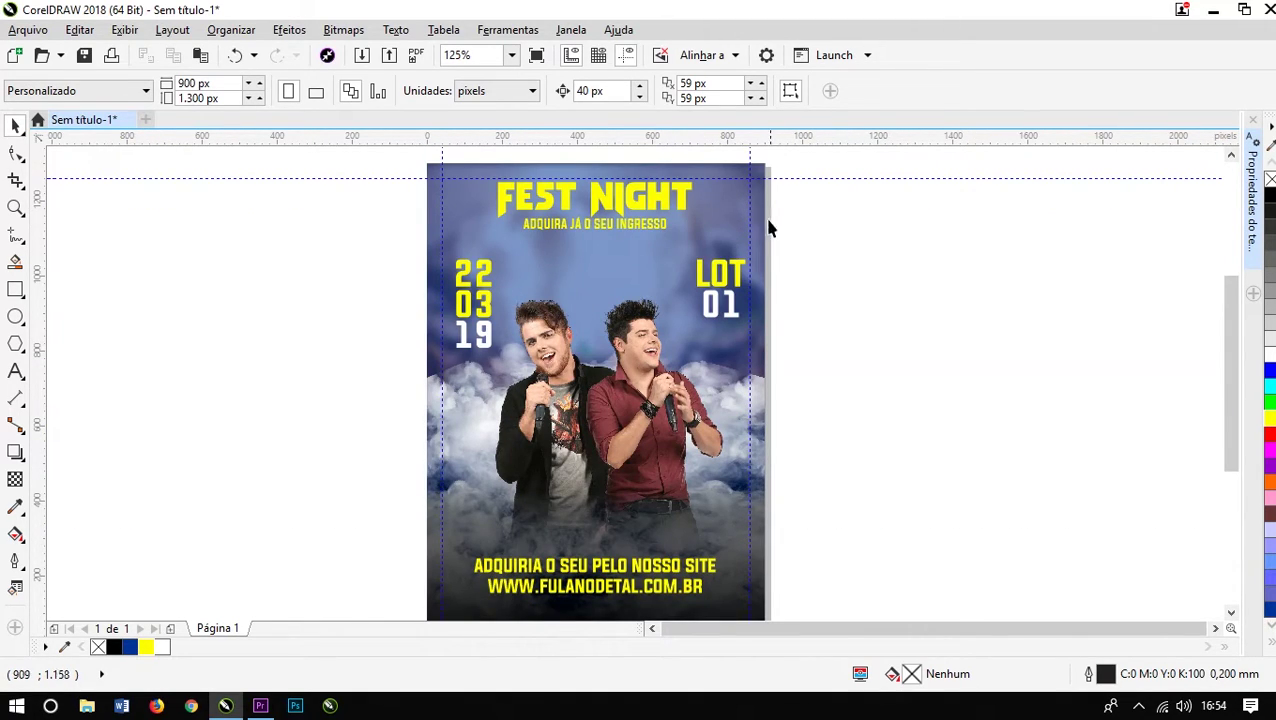
Step: Enlarge the singers' photo toward the upper left
left_click(640, 330)
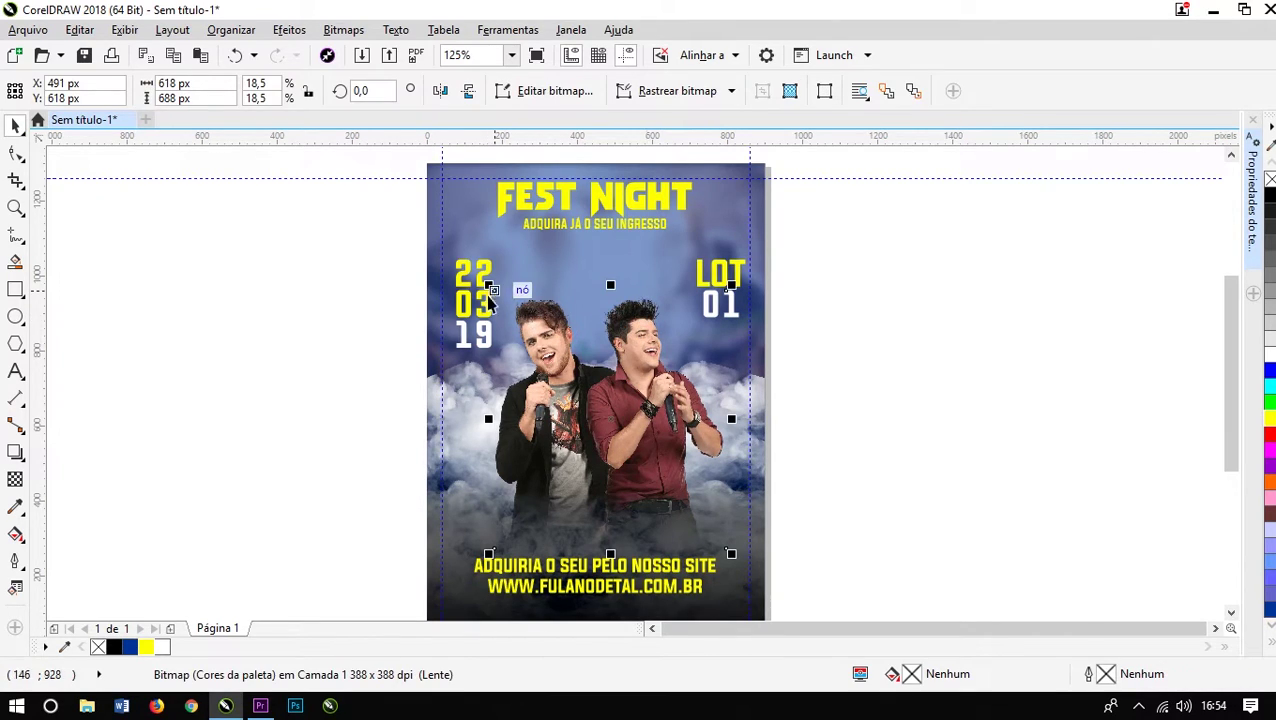
left_click_drag(488, 285, 474, 255)
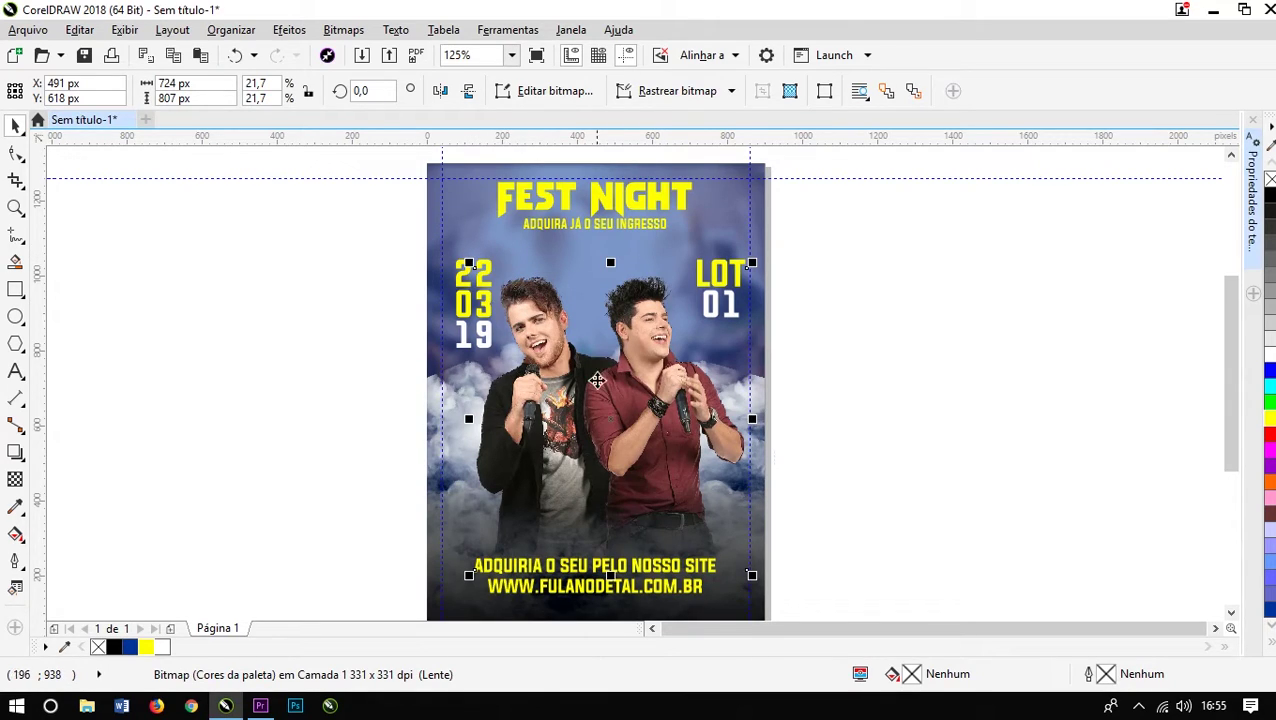
mouse_move(752, 263)
left_mouse_down()
mouse_move(765, 241)
mouse_move(759, 255)
left_mouse_up()
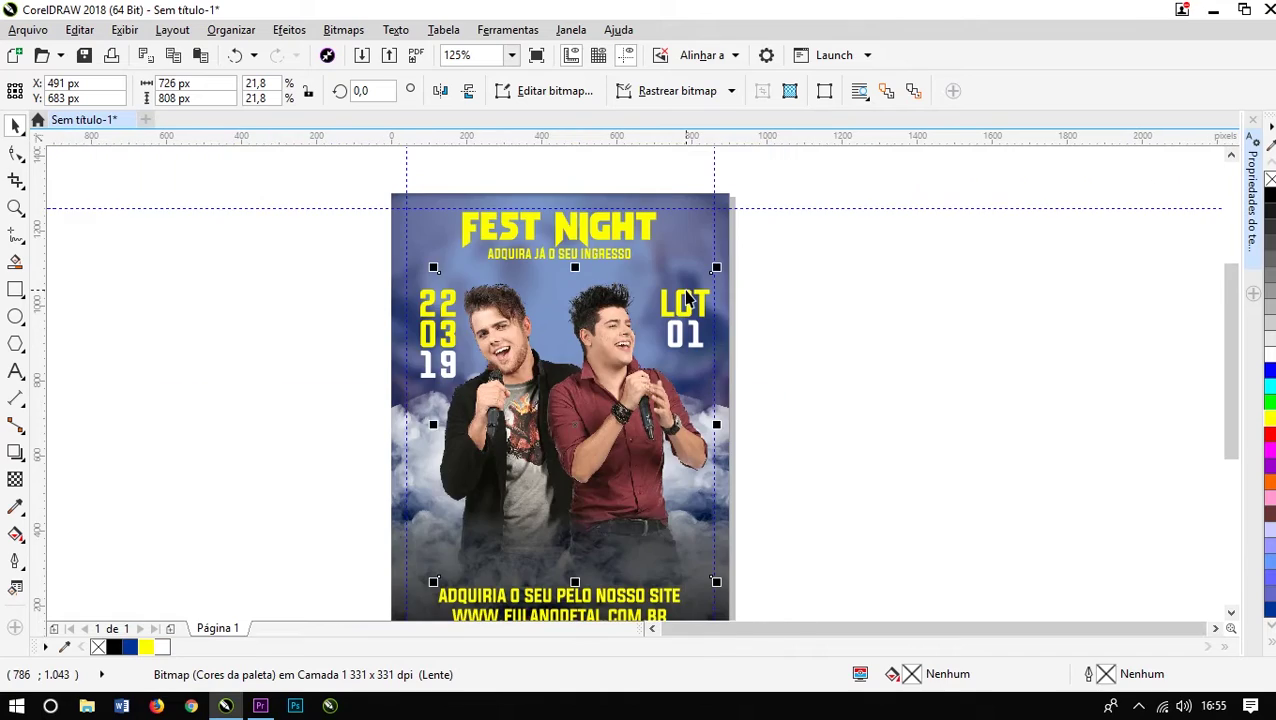
left_click(811, 298)
Step: Nudge the yellow website text slightly downward
scroll(612, 481, "down", 1)
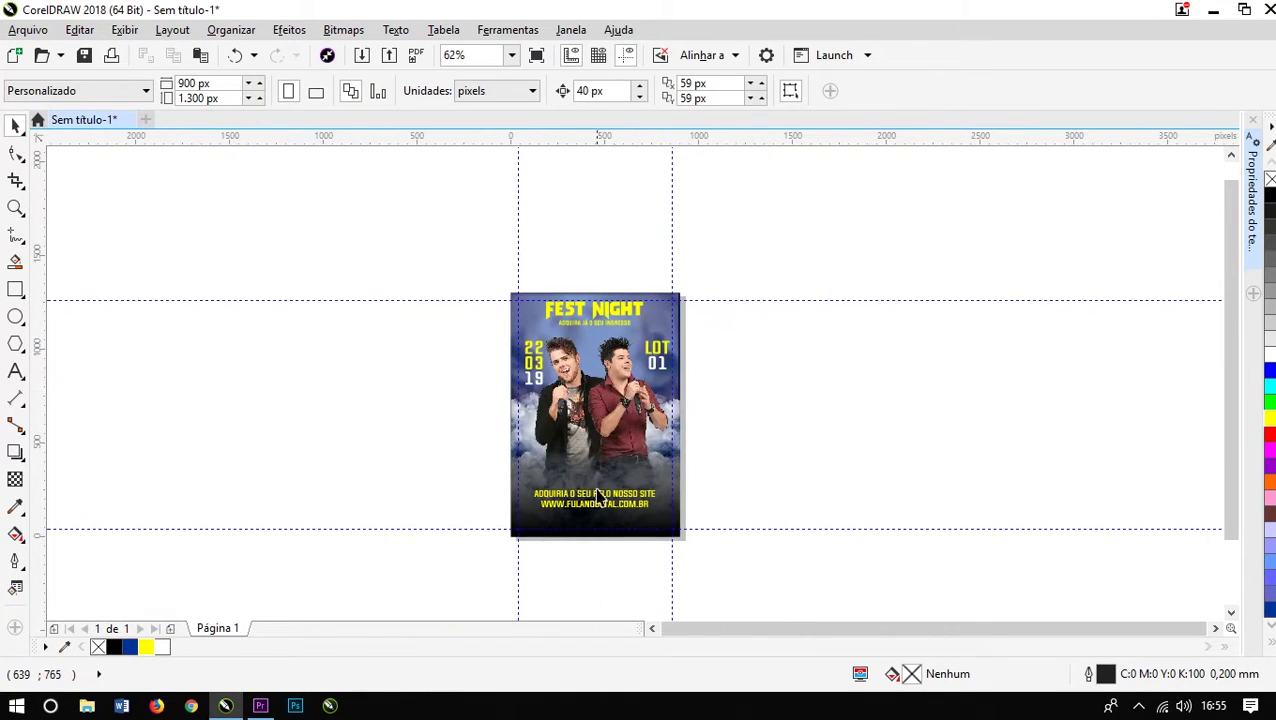
scroll(606, 515, "up", 1)
left_click(617, 505)
key("Down")
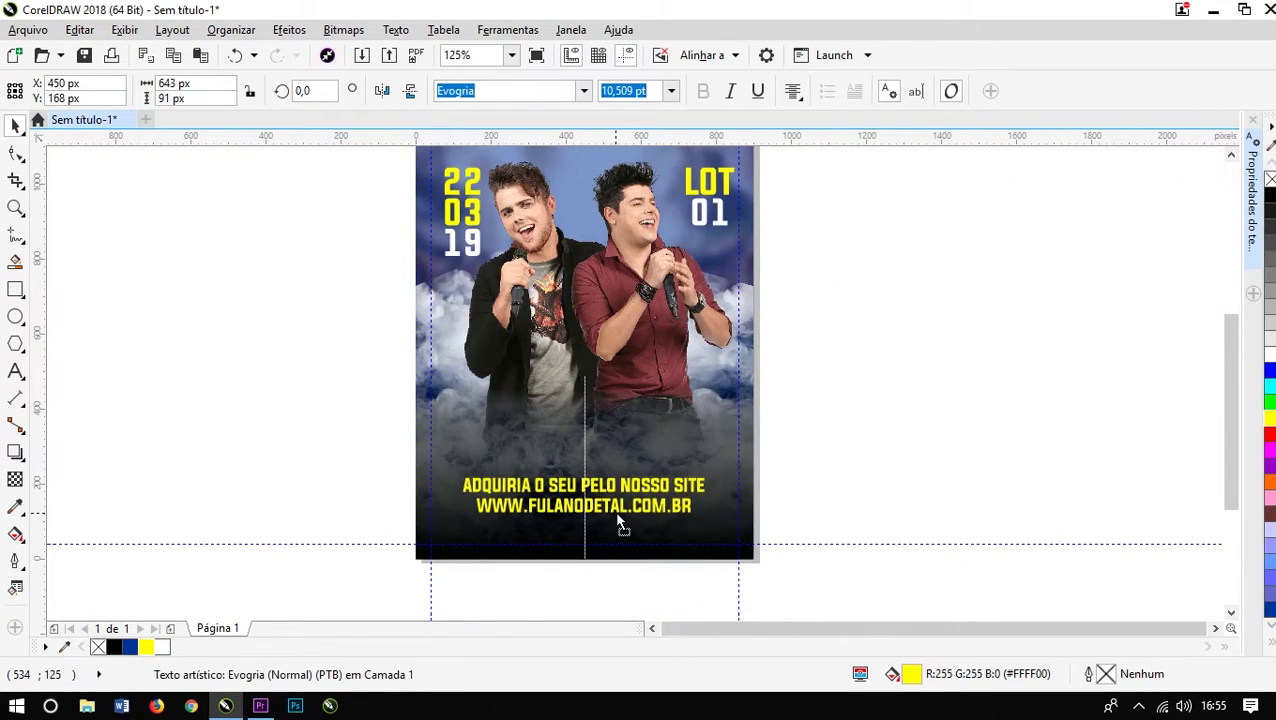
left_click(840, 350)
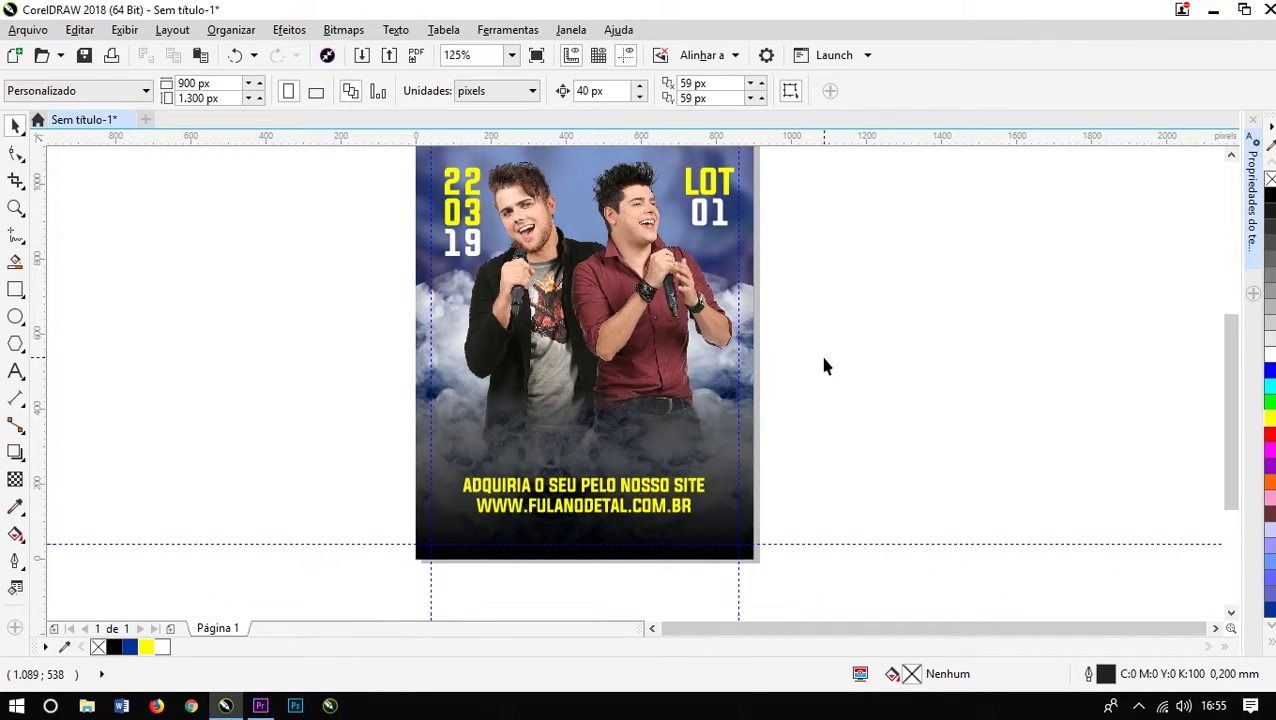
Step: Fetch the ZÉ NETO & CRISTIANO logo image from the desktop into the drawing
left_click(869, 306)
key("super+d")
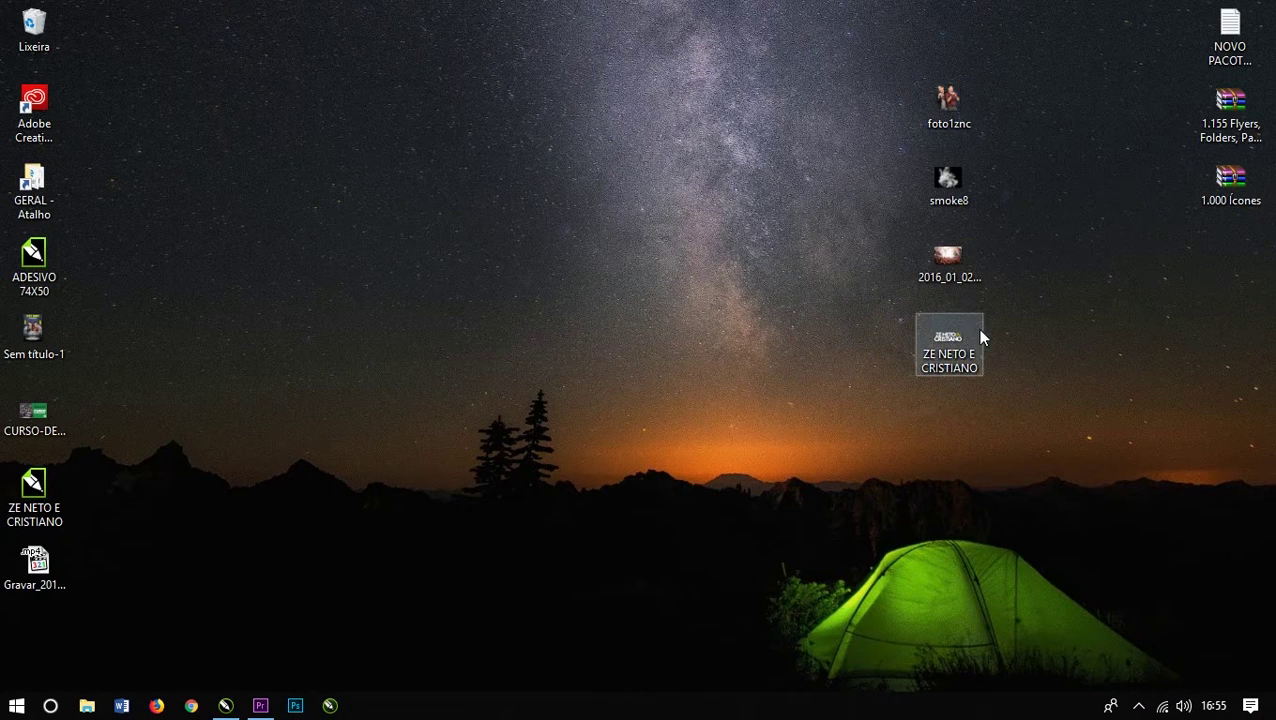
left_click_drag(960, 350, 230, 705)
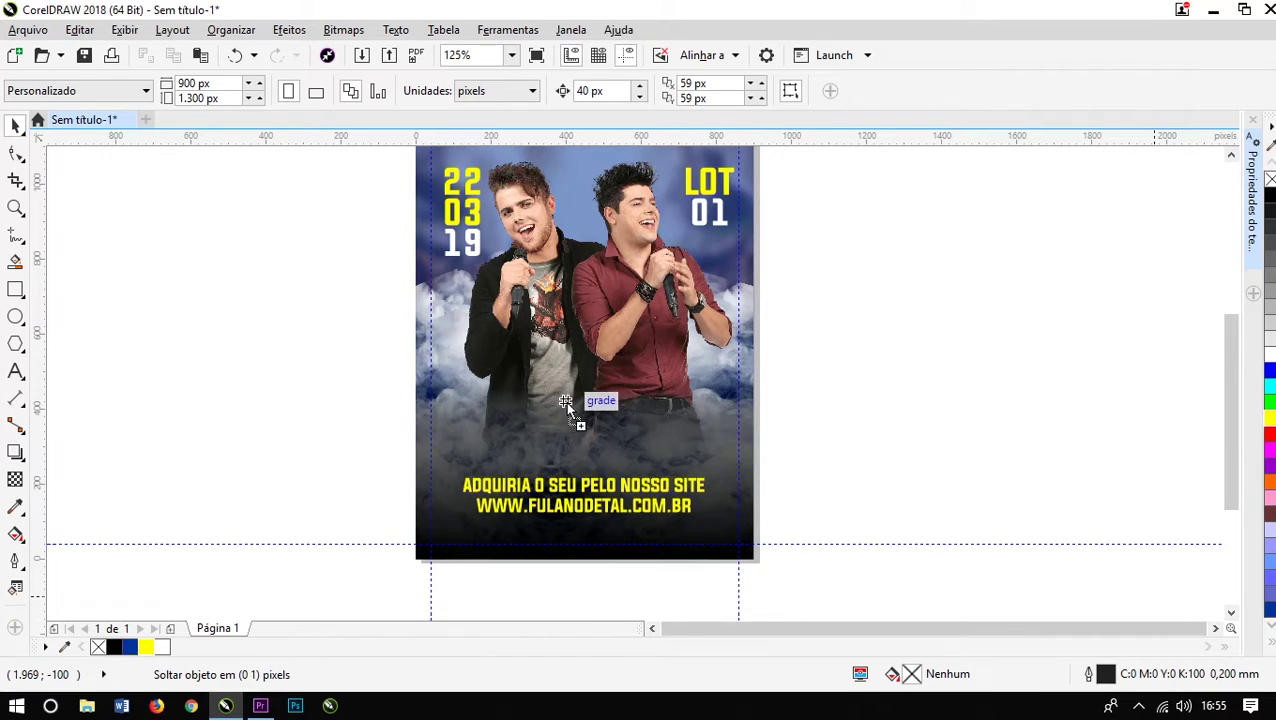
Step: Drop the ZÉ NETO & CRISTIANO logo below the singers, scaled to 722 × 256 px (67.5%)
left_click_drag(230, 705, 546, 401)
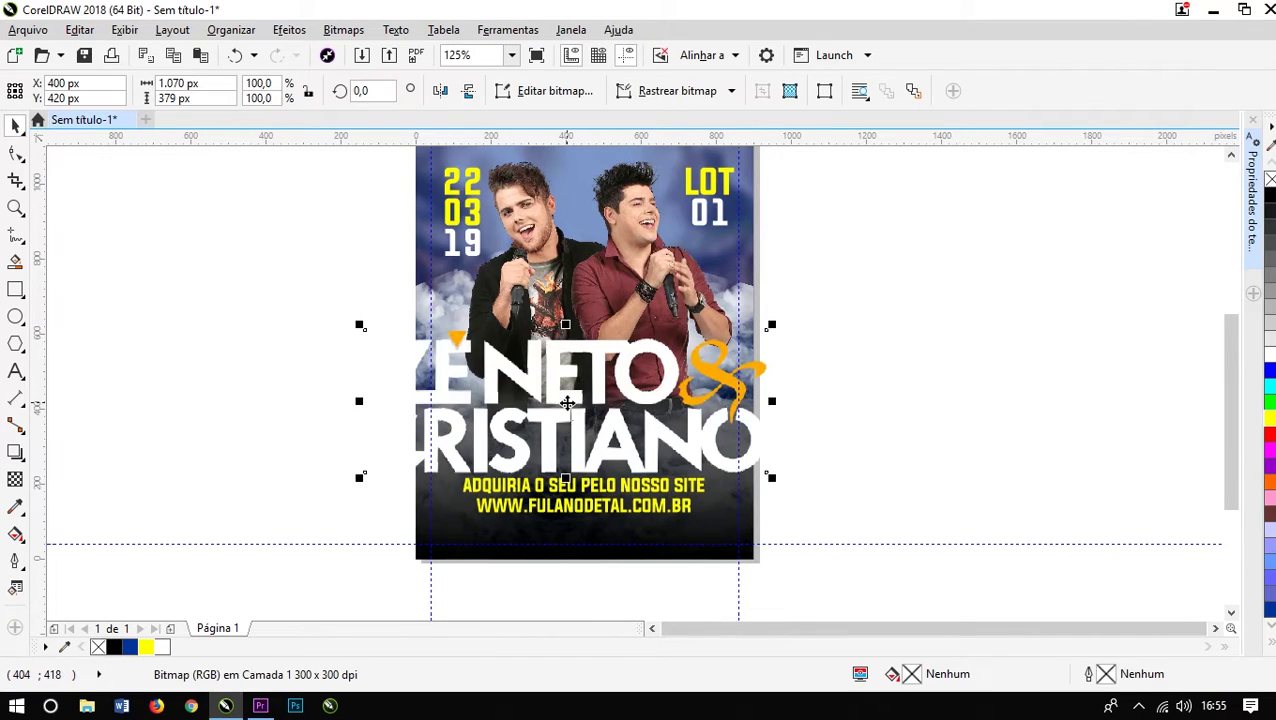
mouse_move(771, 325)
left_mouse_down()
mouse_move(693, 341)
mouse_move(715, 368)
mouse_move(727, 358)
left_mouse_up()
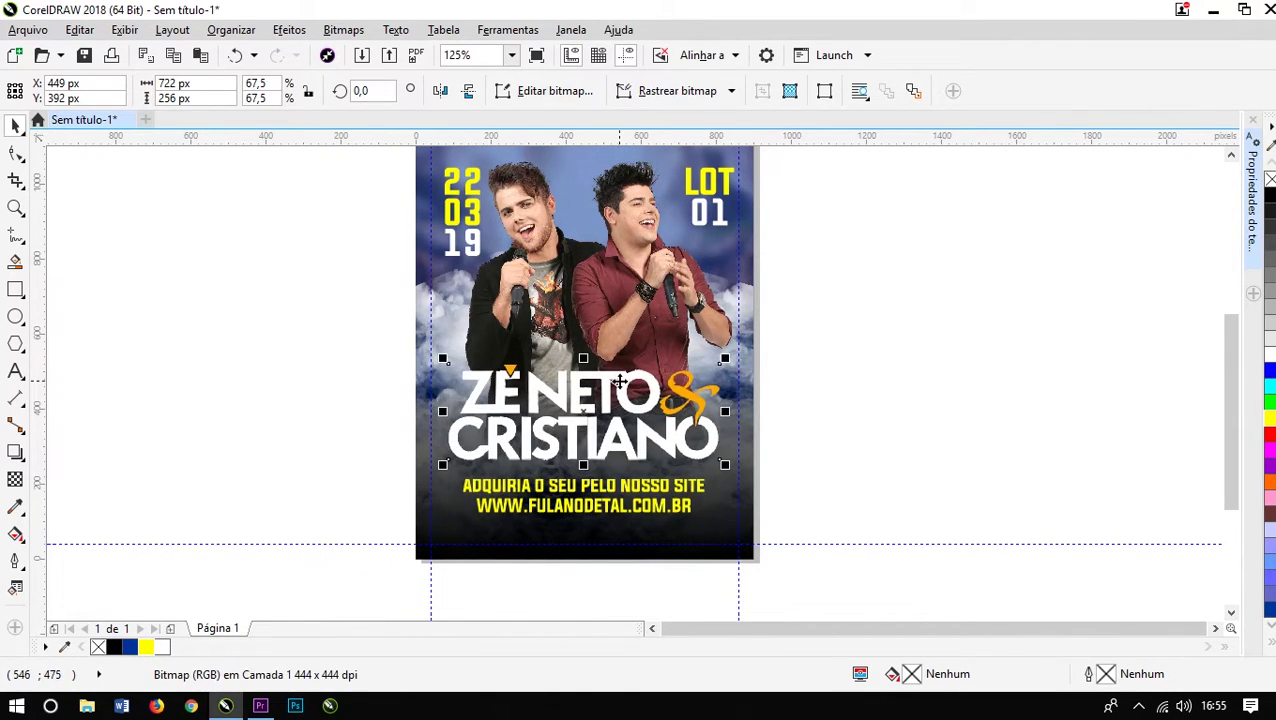
scroll(561, 405, "up", 2)
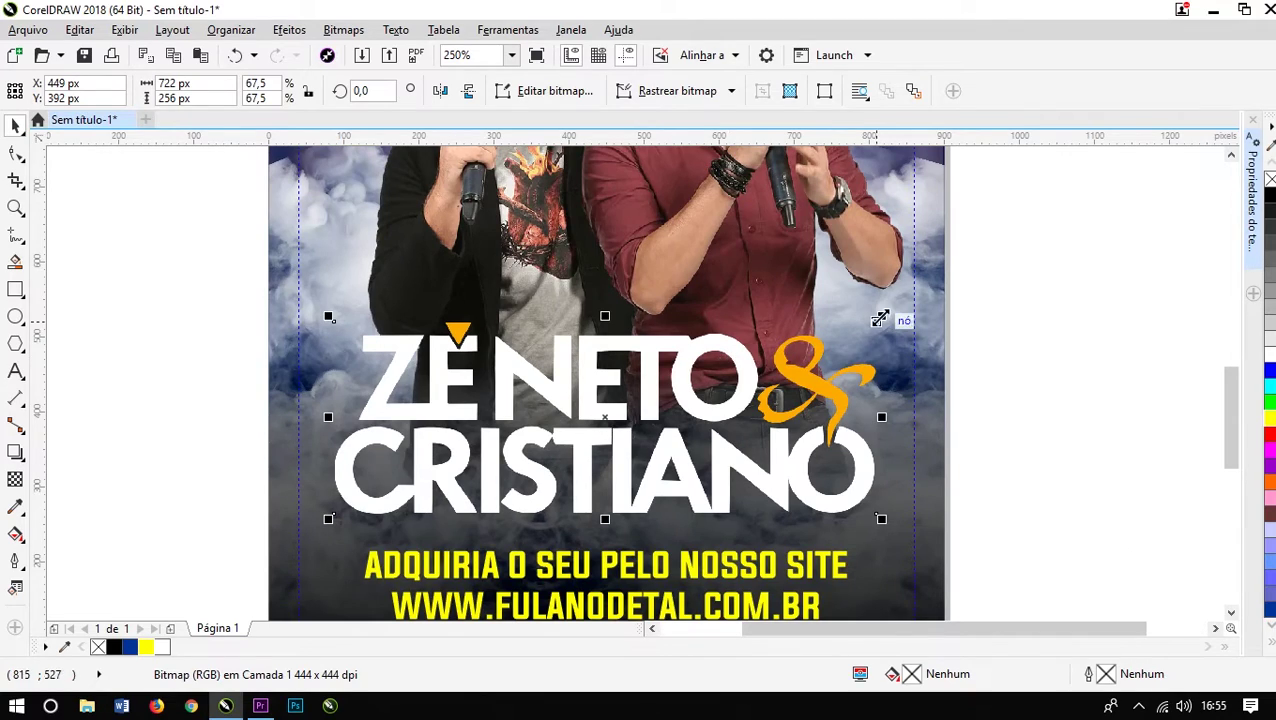
left_click_drag(886, 313, 869, 314)
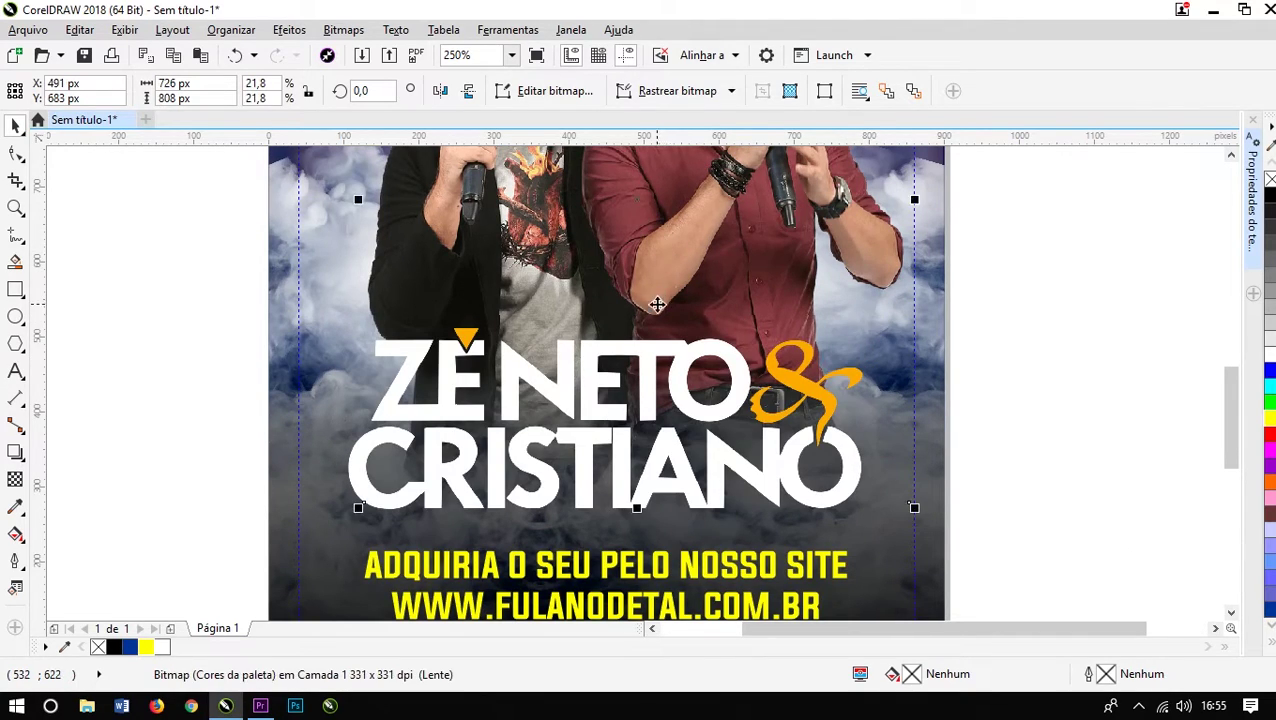
scroll(651, 318, "down", 2)
Step: Give the singers' photo a linear transparency fading out toward the bottom
left_click(15, 479)
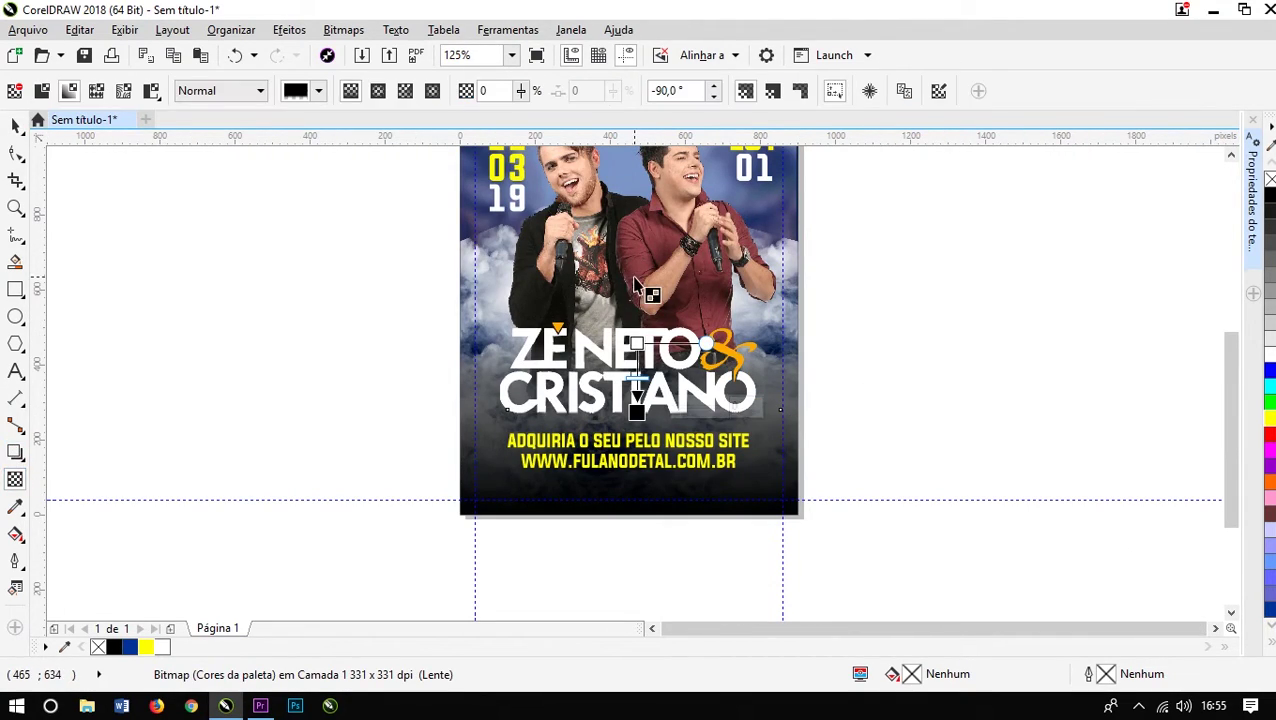
left_click_drag(636, 343, 636, 400)
left_click_drag(636, 345, 637, 312)
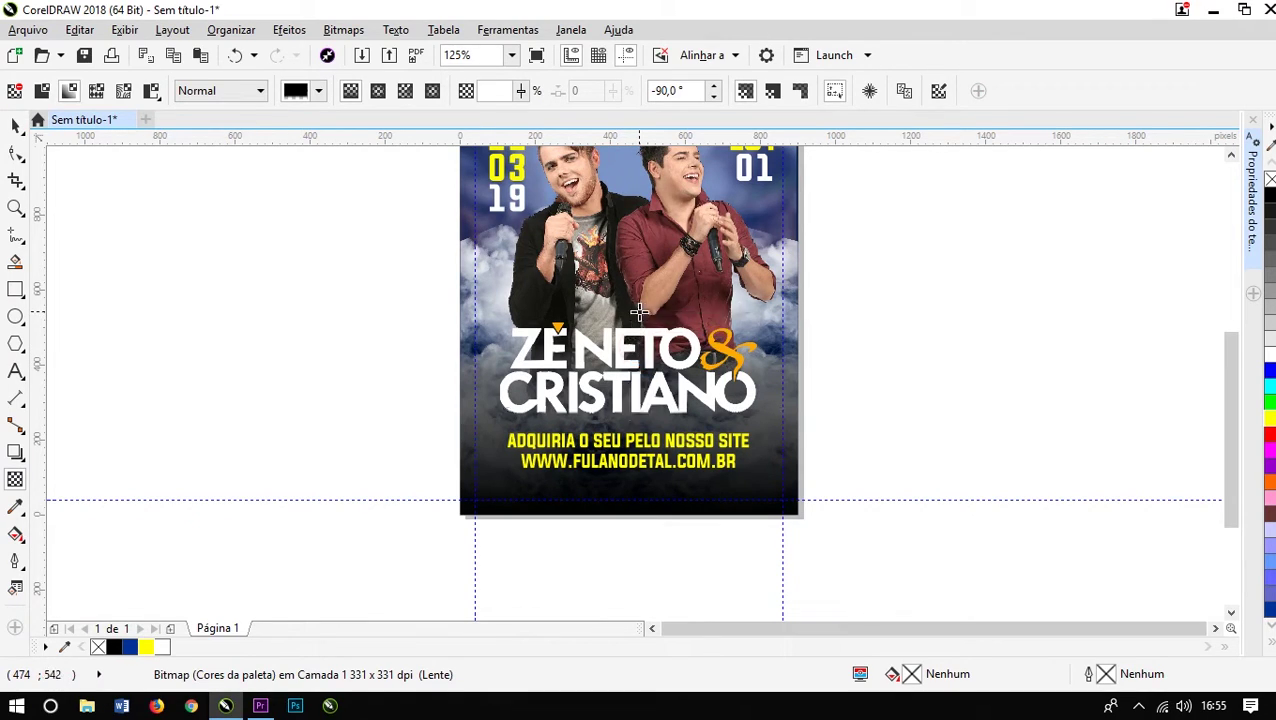
left_click_drag(636, 412, 637, 390)
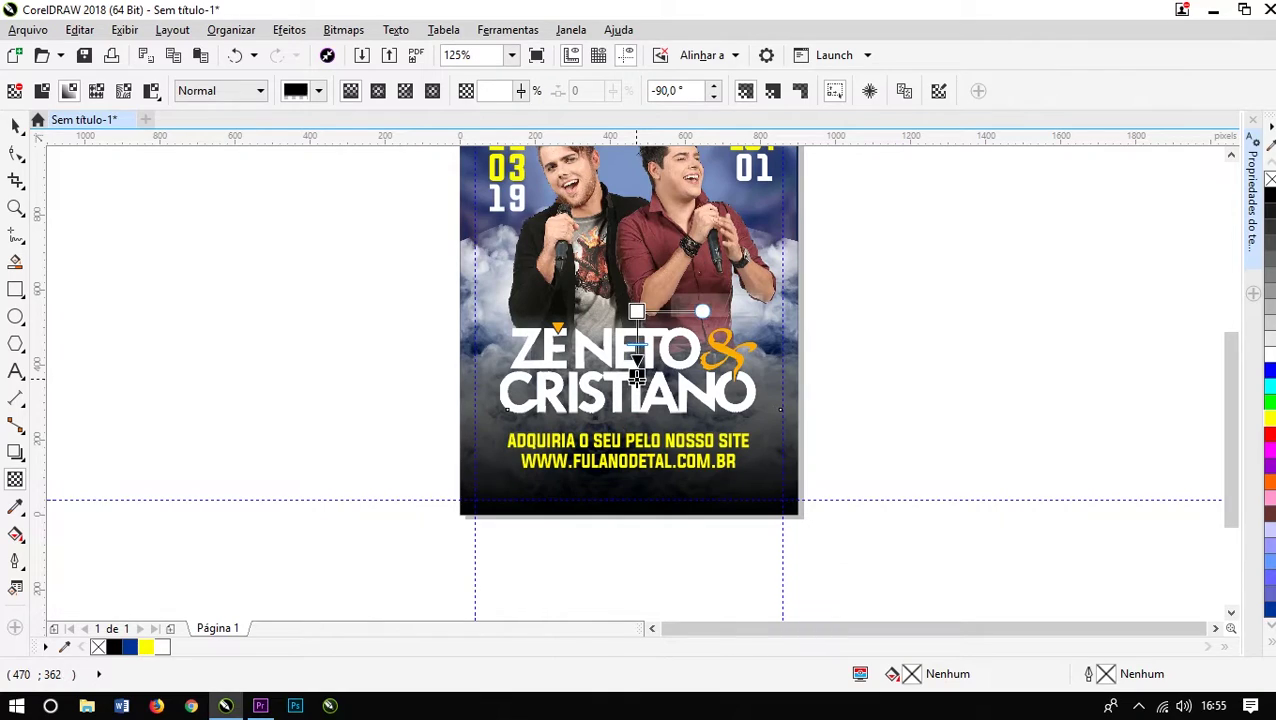
left_click(15, 125)
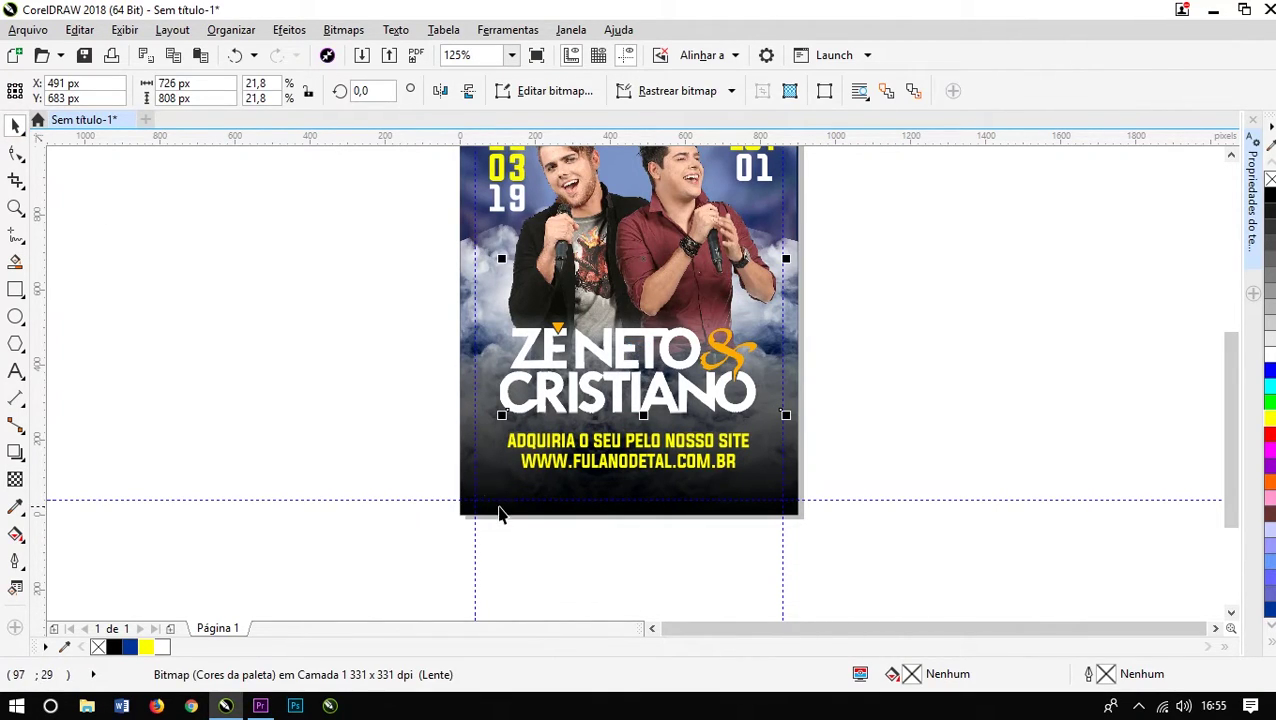
Step: Stretch the dark bottom overlay upward to about 900 × 650 px
left_click(500, 508)
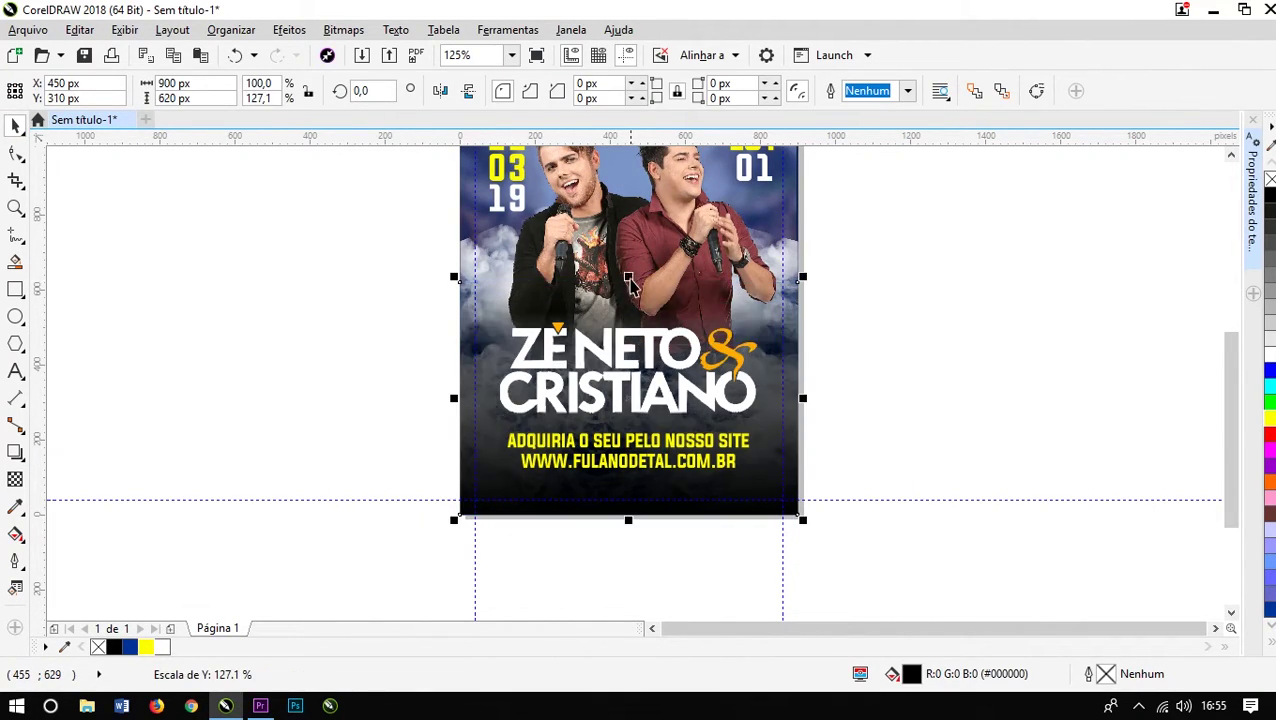
left_click_drag(628, 326, 631, 268)
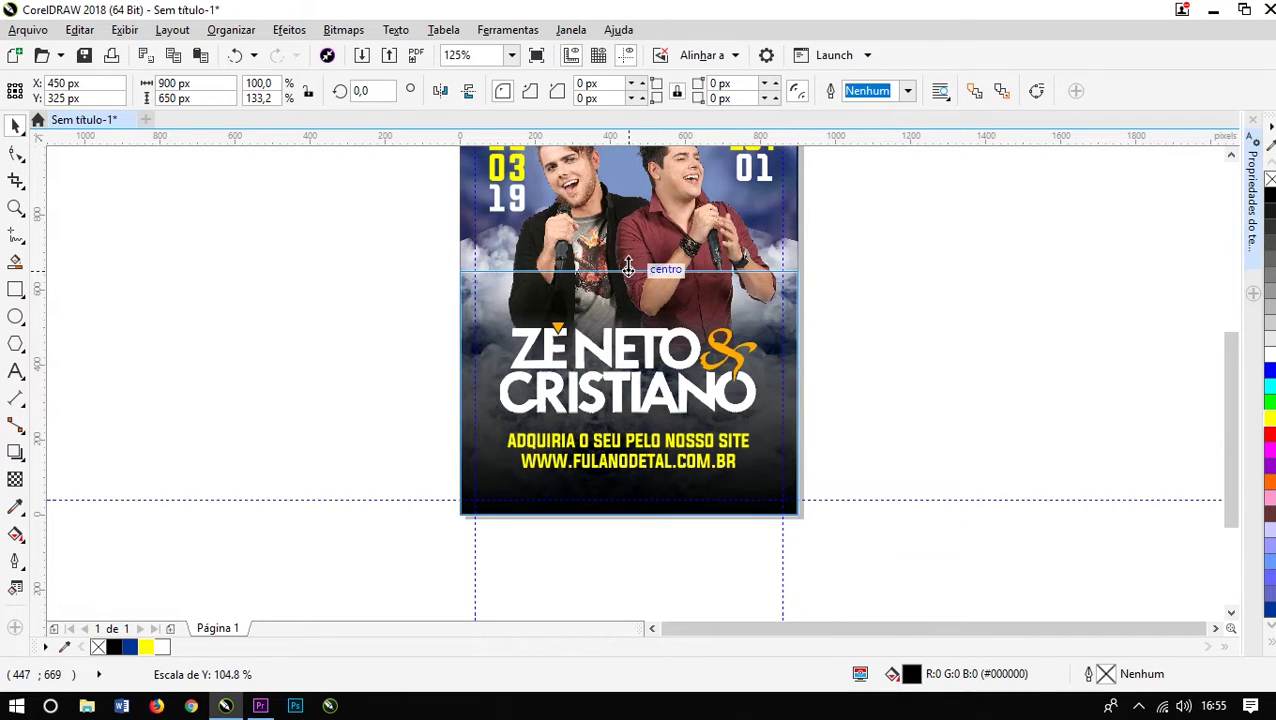
scroll(596, 331, "down", 1)
Step: Fit the whole page in view and recolour the FEST NIGHT title white
left_click(461, 333)
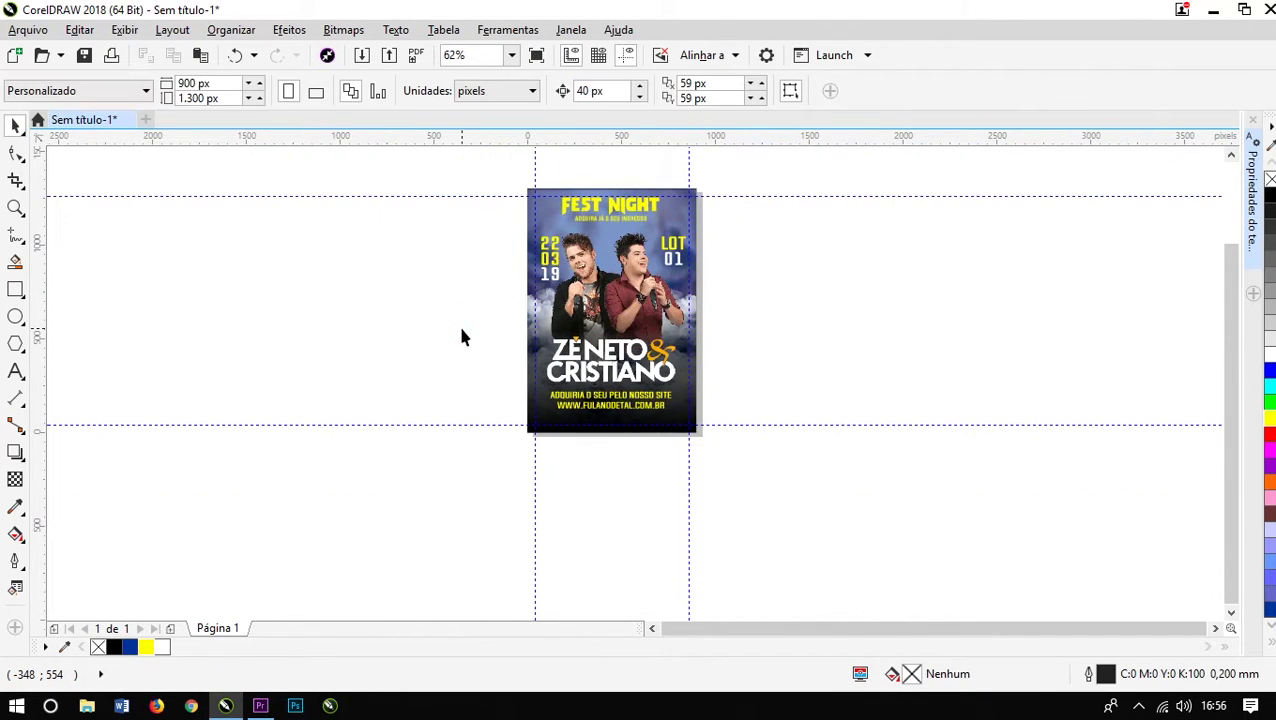
key("shift+F4")
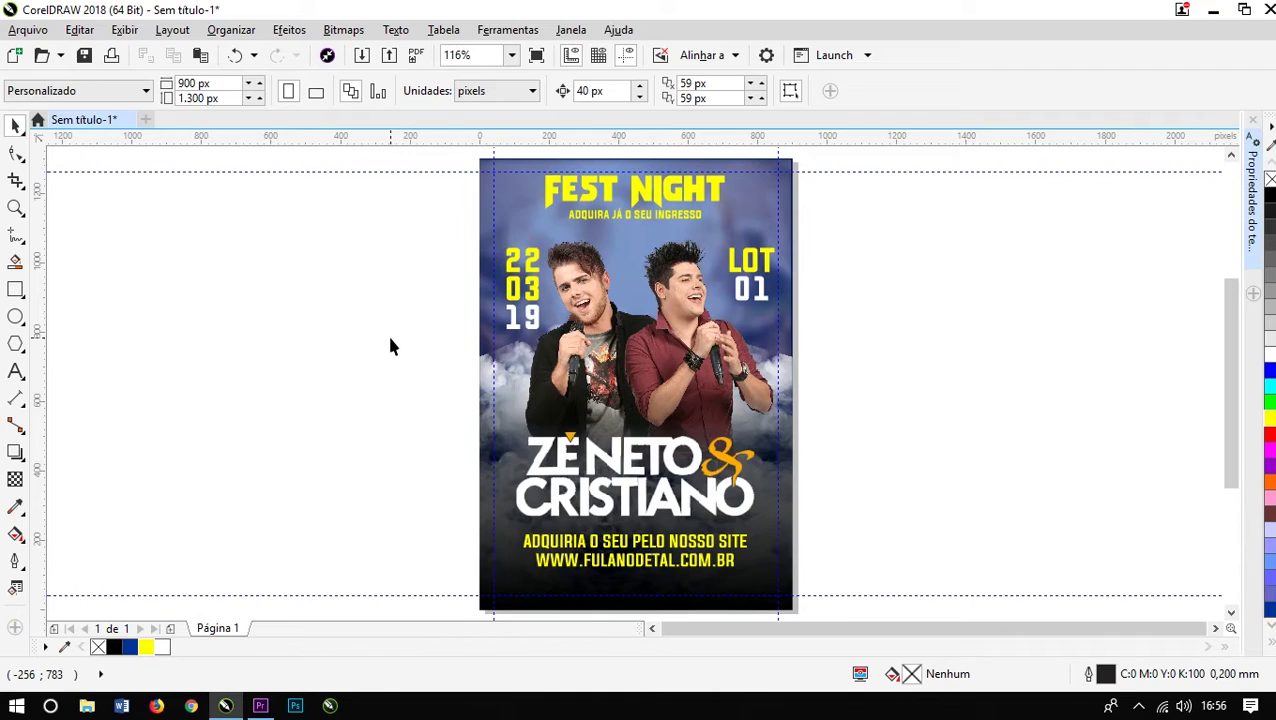
left_click(583, 183)
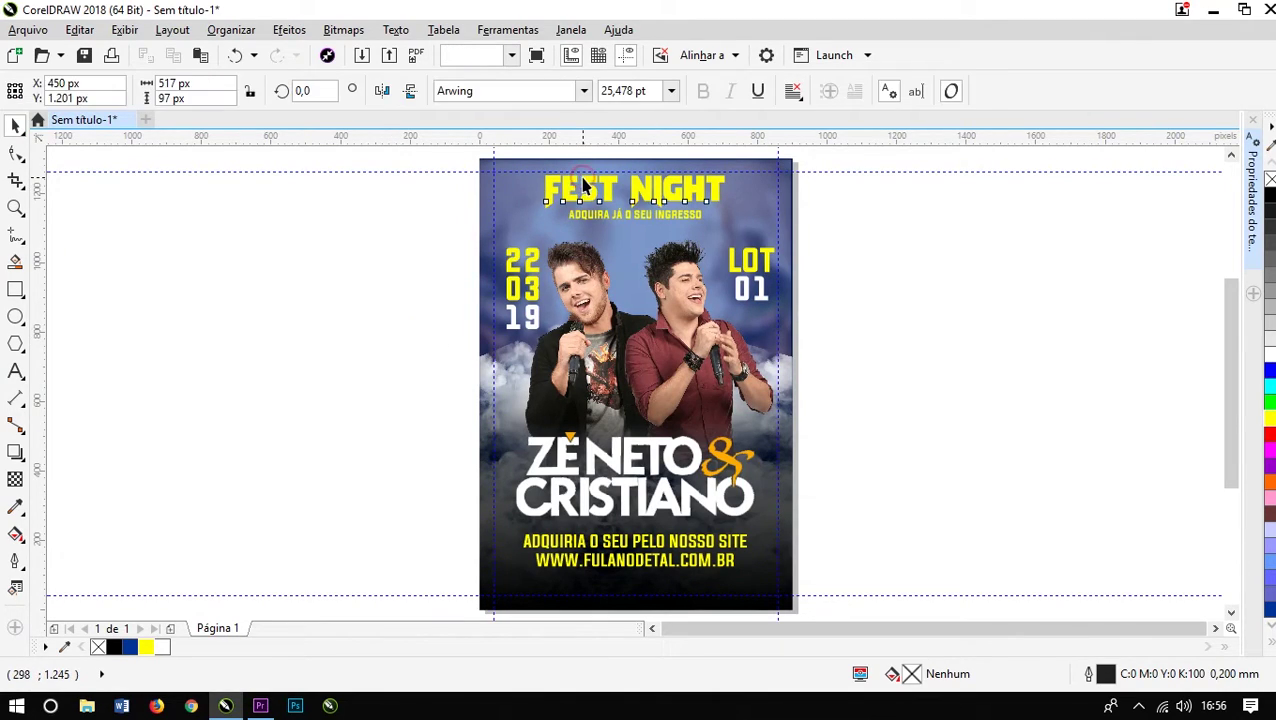
left_click(1268, 355)
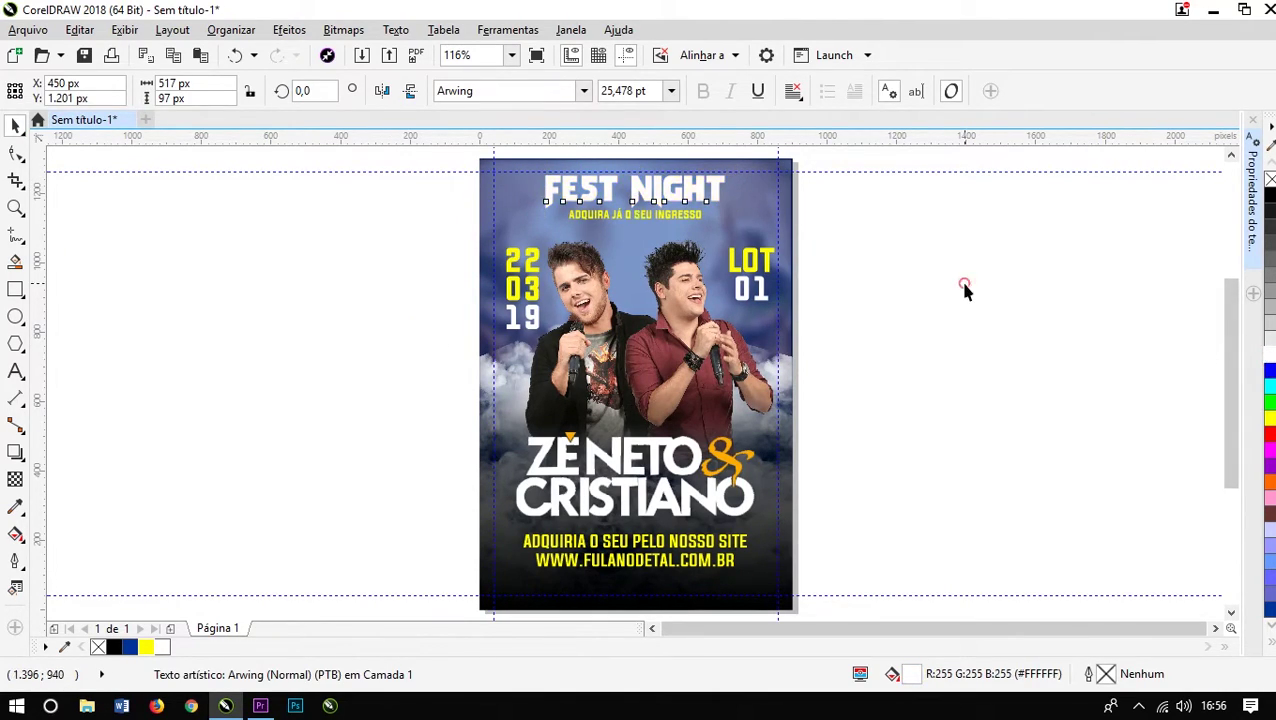
left_click(964, 285)
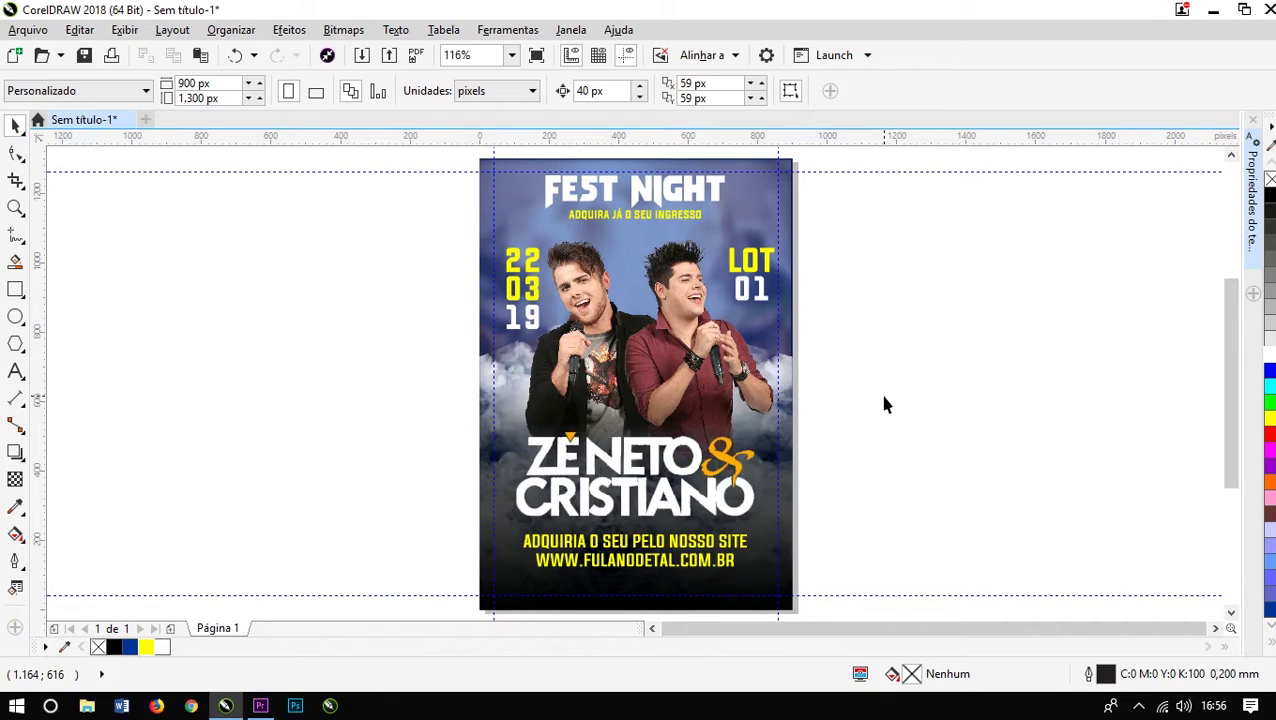
Step: Scale the yellow website text down to about 460 × 65 px (71%)
scroll(884, 404, "up", 1)
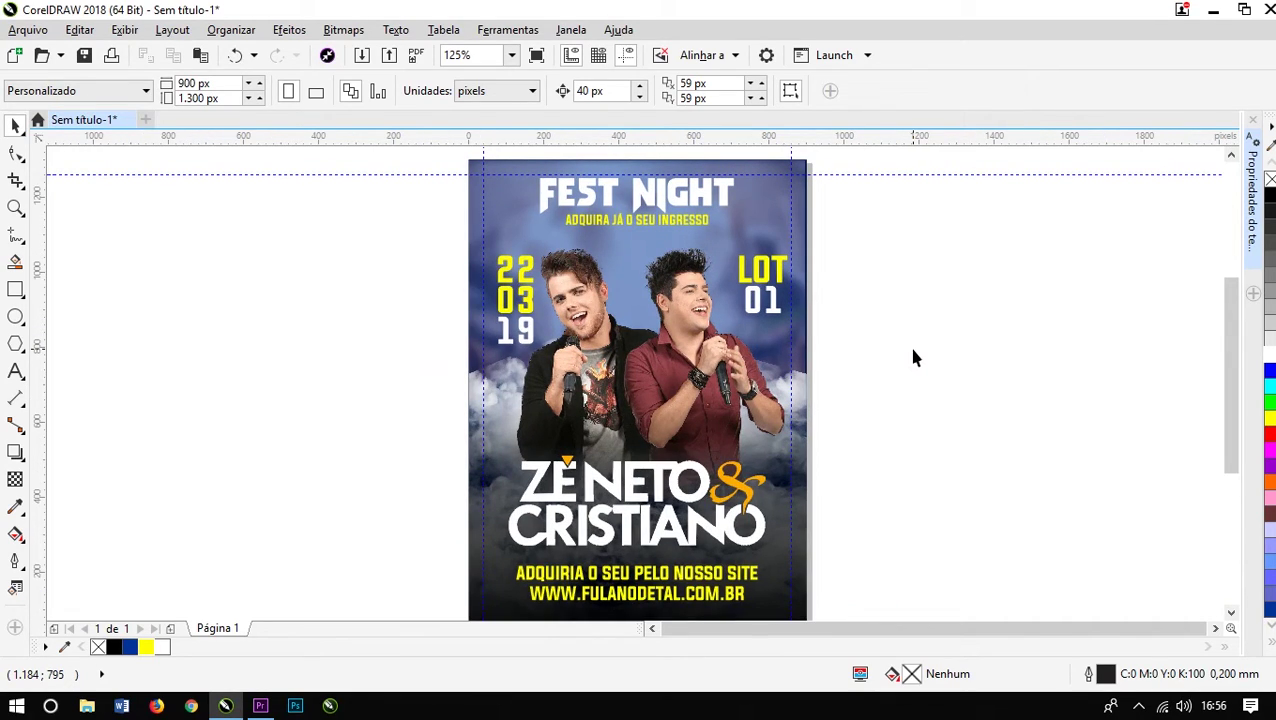
left_click(745, 576)
scroll(725, 620, "up", 2)
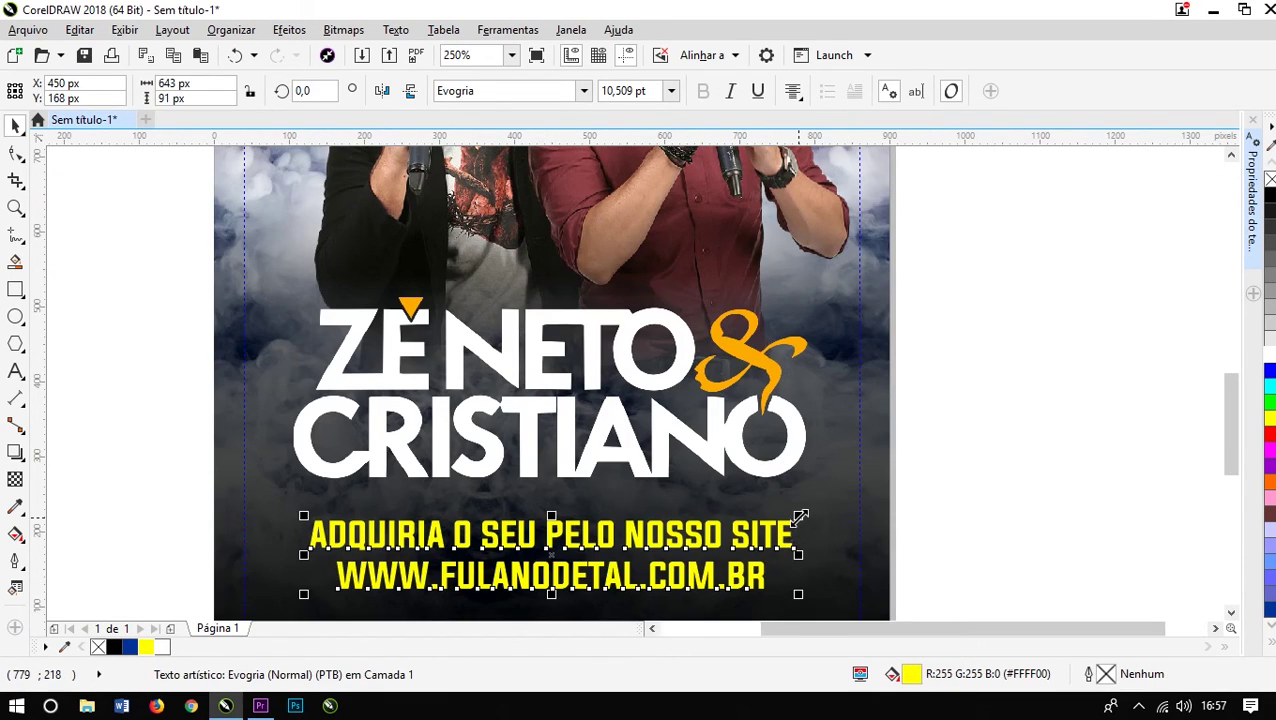
left_click_drag(777, 516, 731, 519)
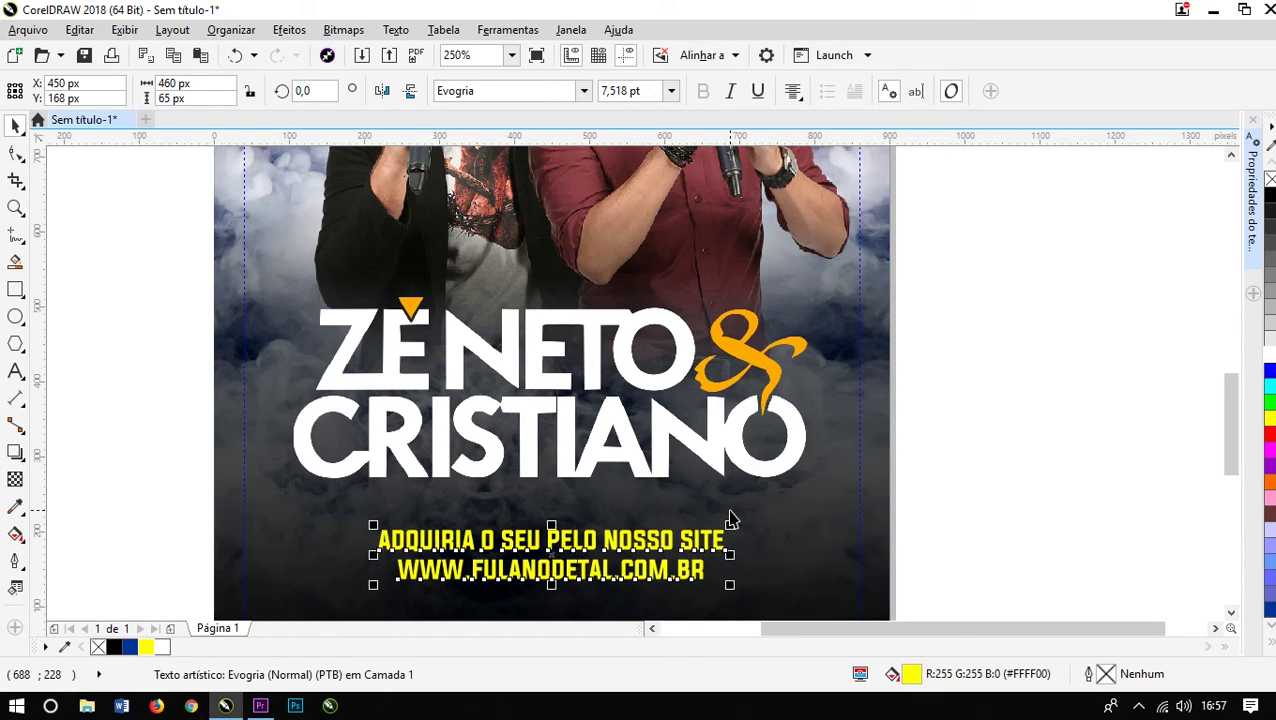